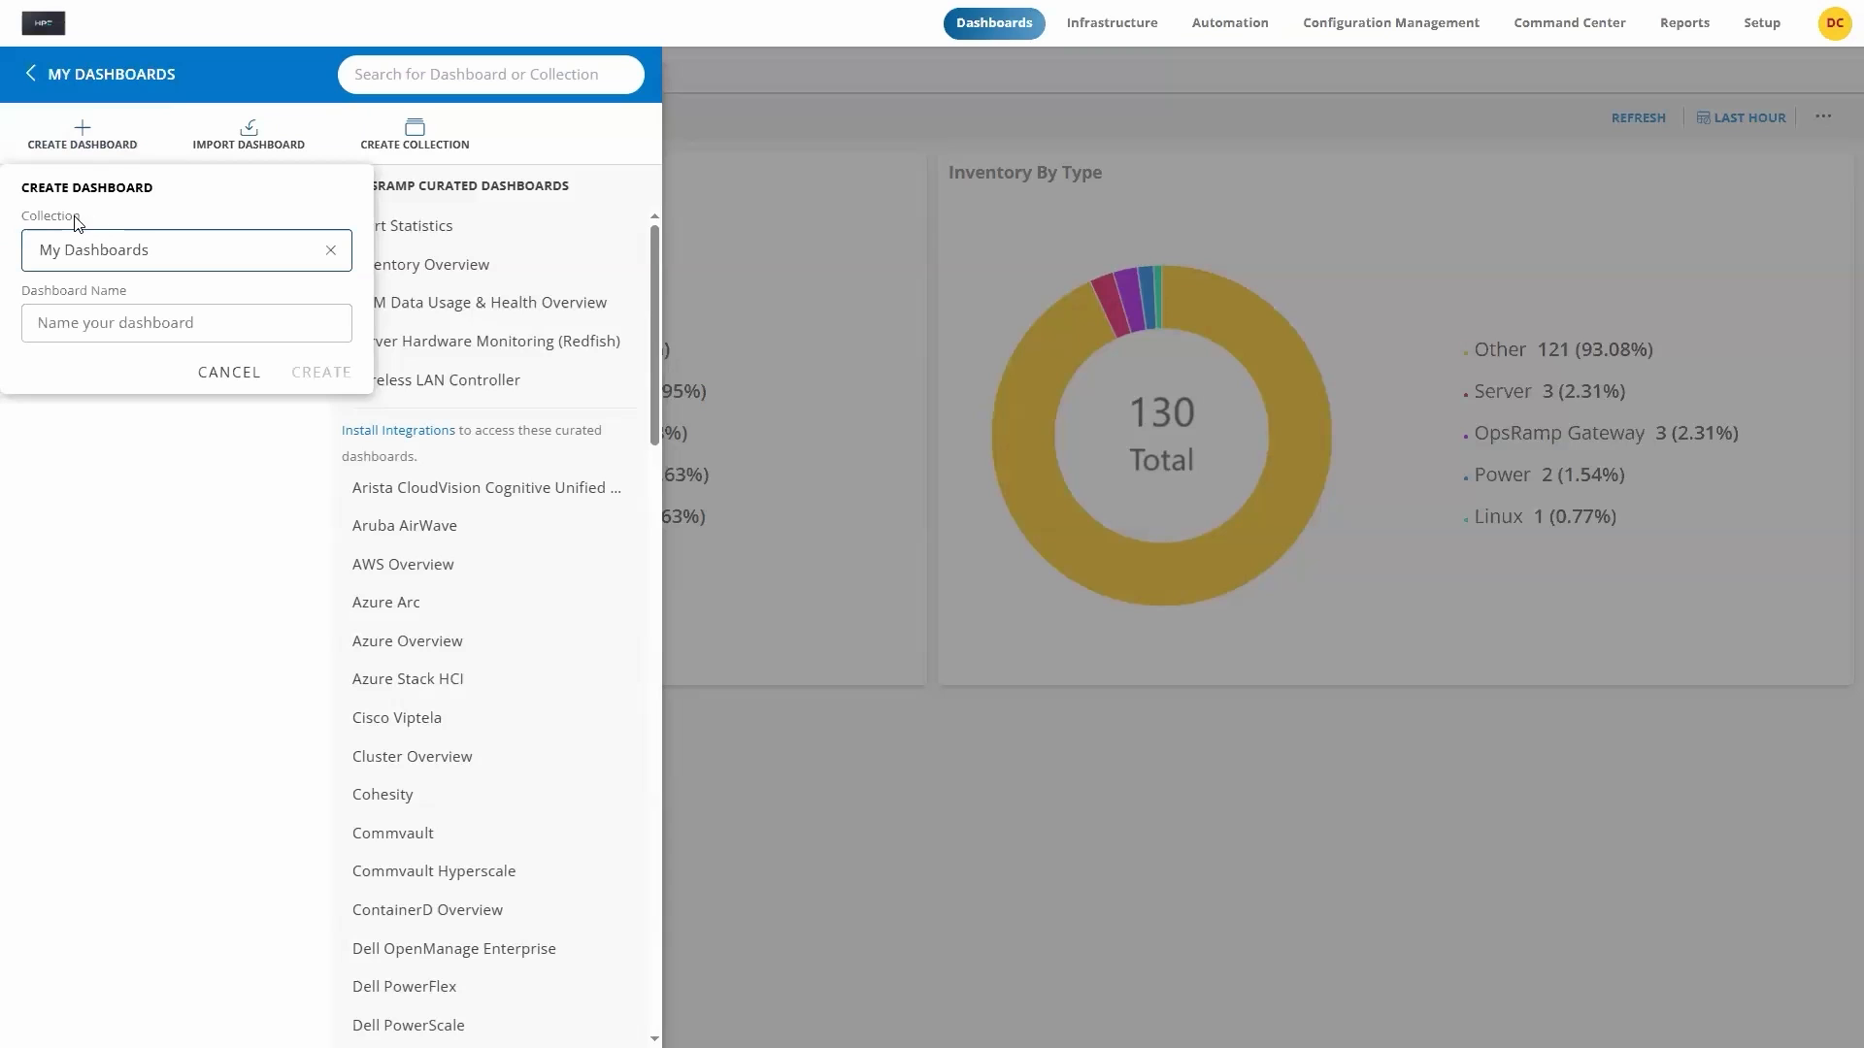
Step: Create a dashboard named HPE-DreamCompany-Redfish-Servers in the My Dashboards collection
left_click(42, 322)
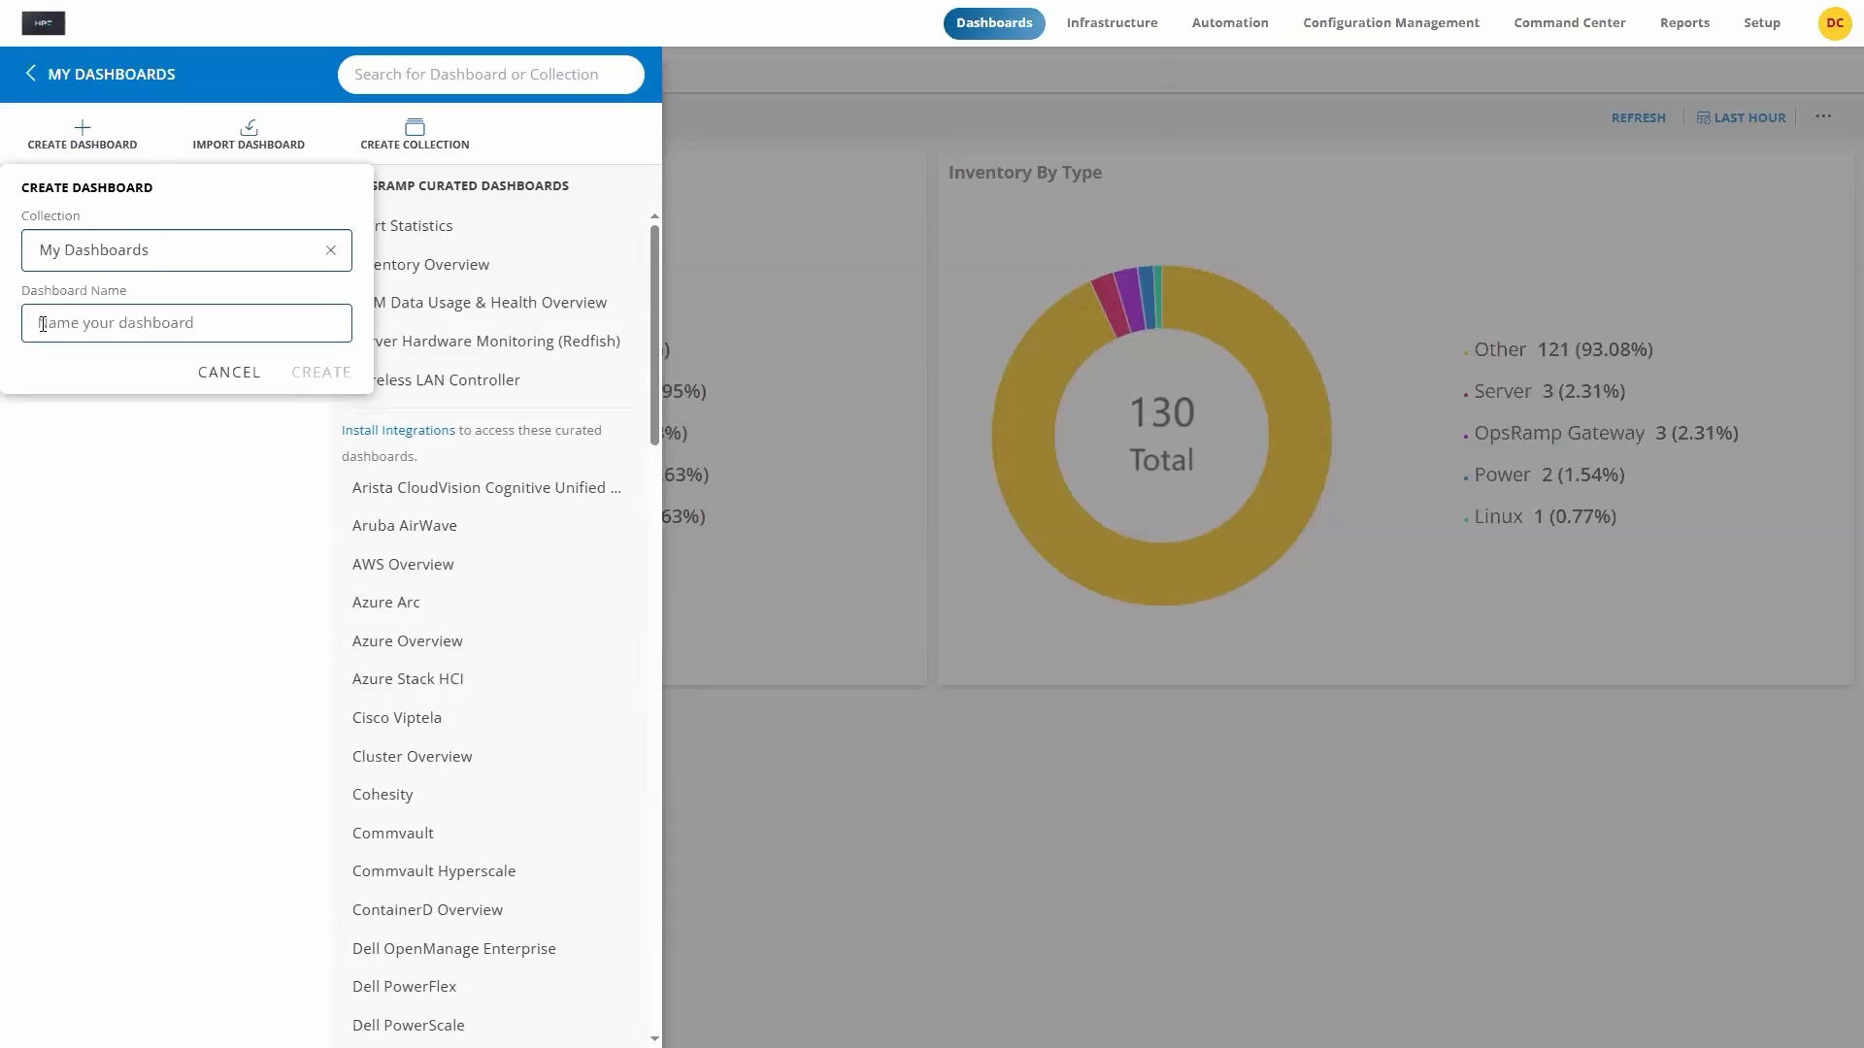
type("HPE-DreamCompany-Redfish-Servers")
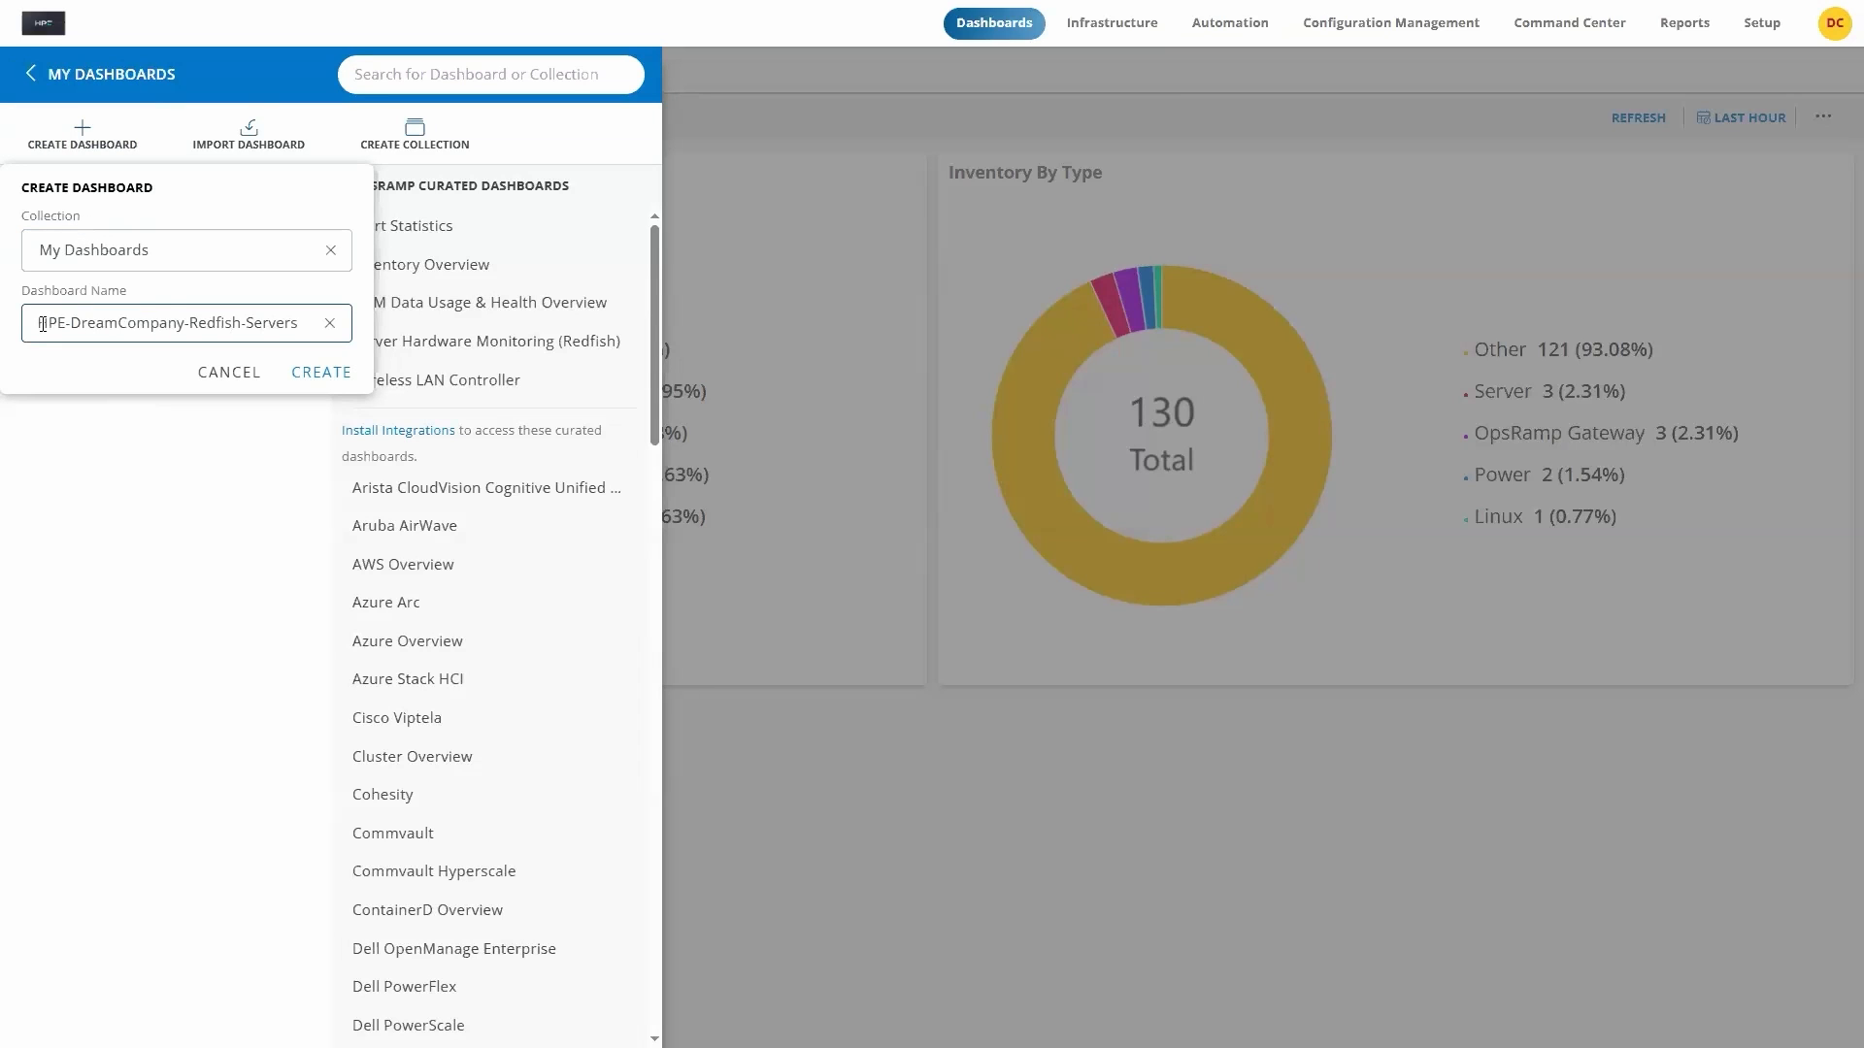
left_click(324, 373)
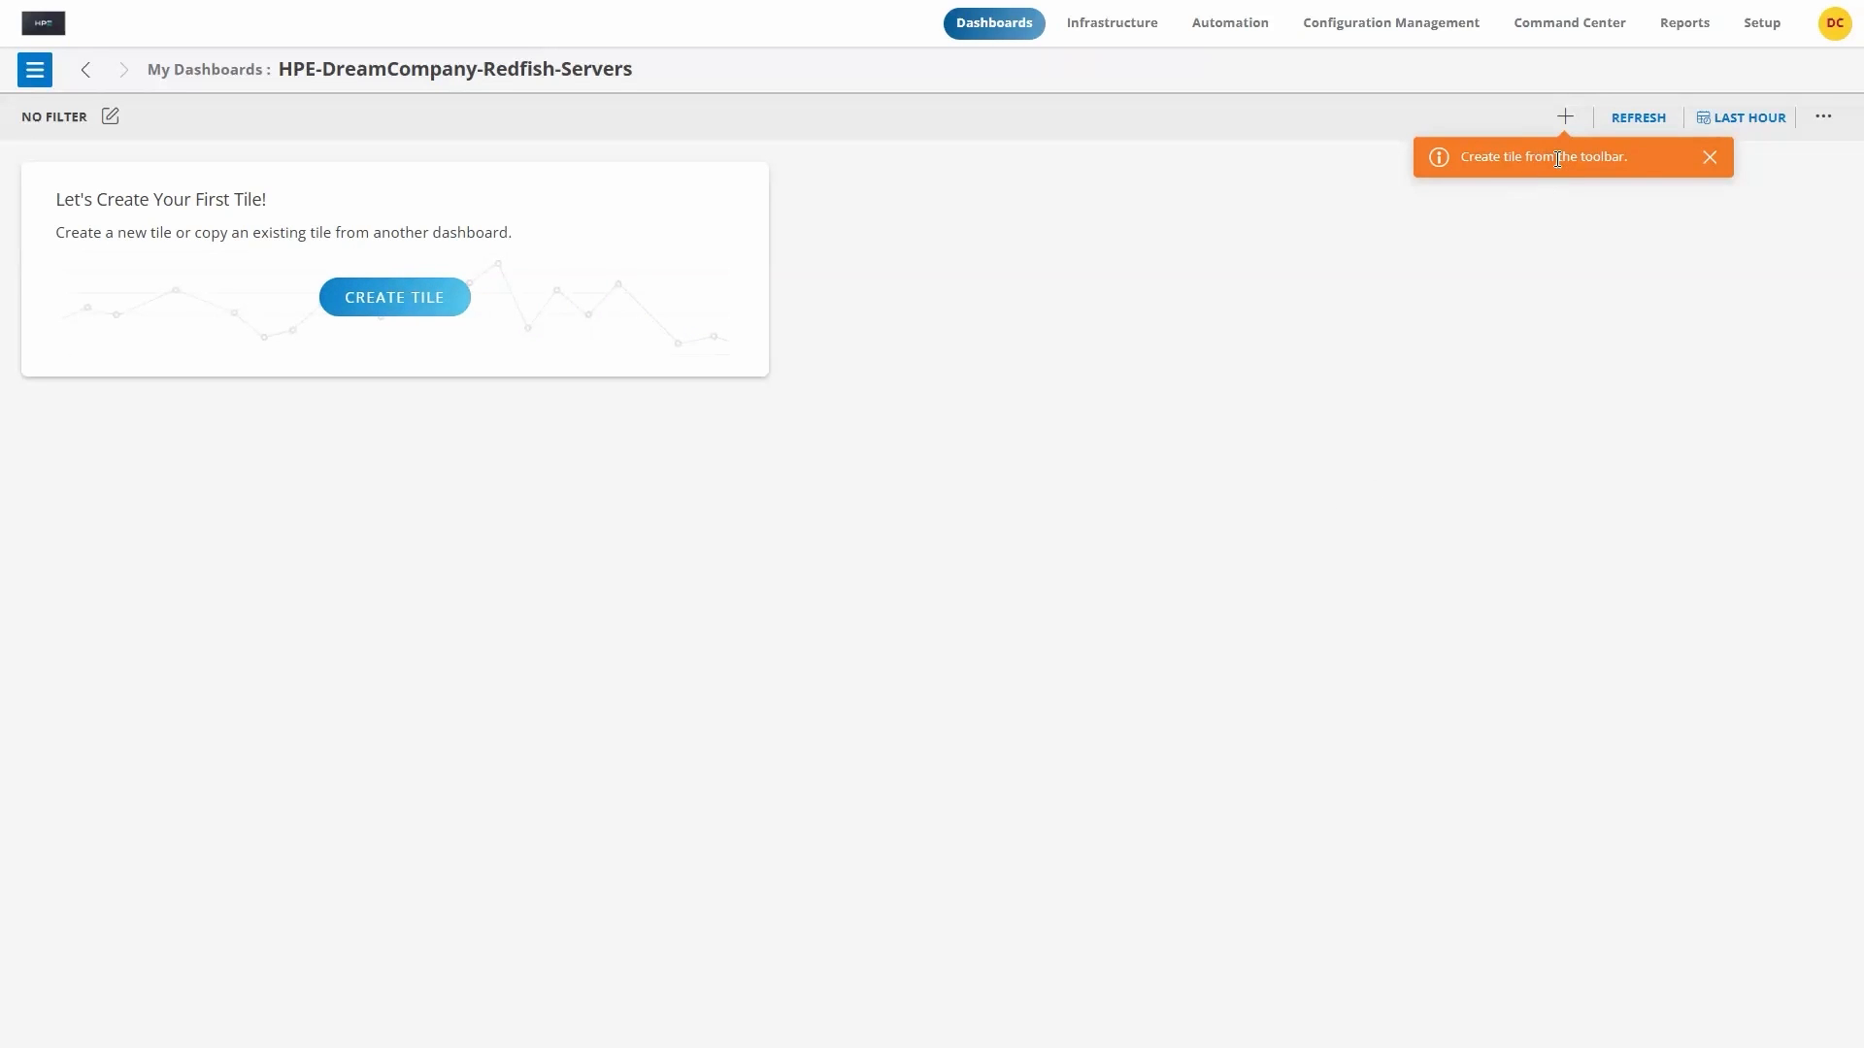
Step: Start a Header text tile on the new dashboard and replace its text with REDFISH HEALTH STATUS
left_click(380, 303)
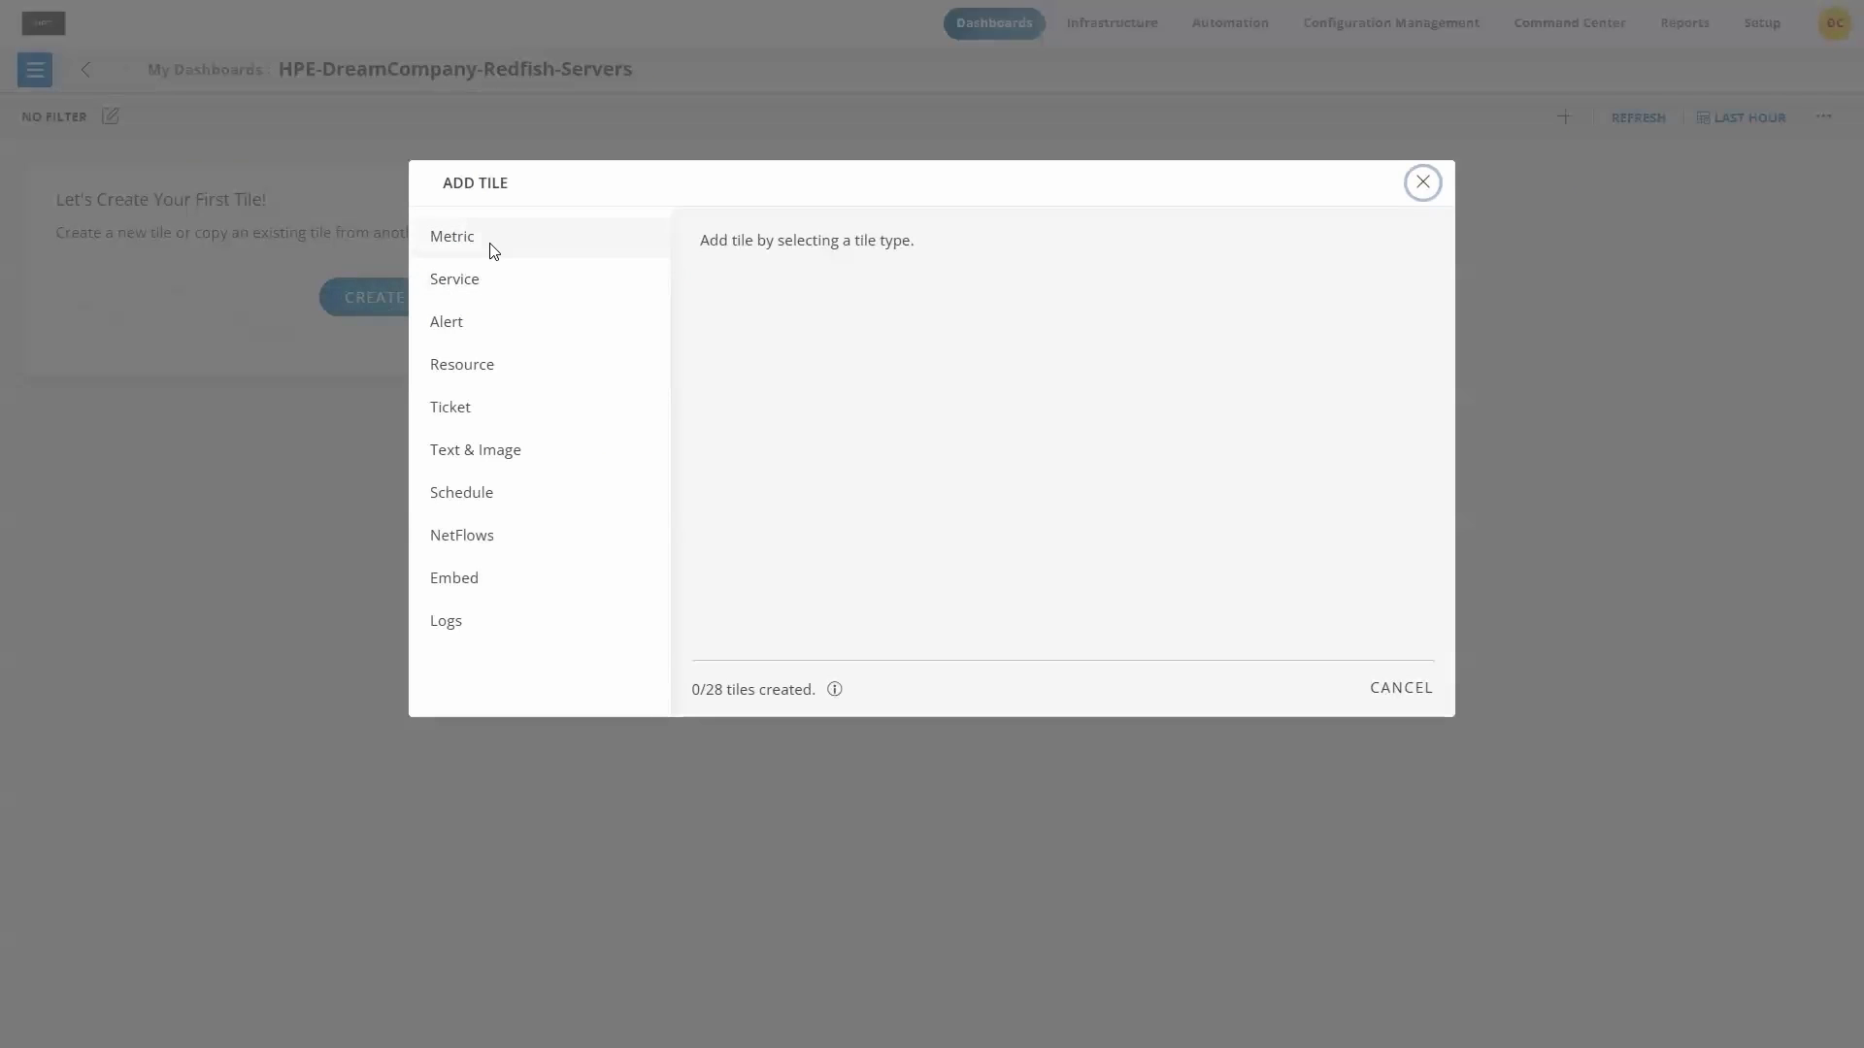
left_click(484, 462)
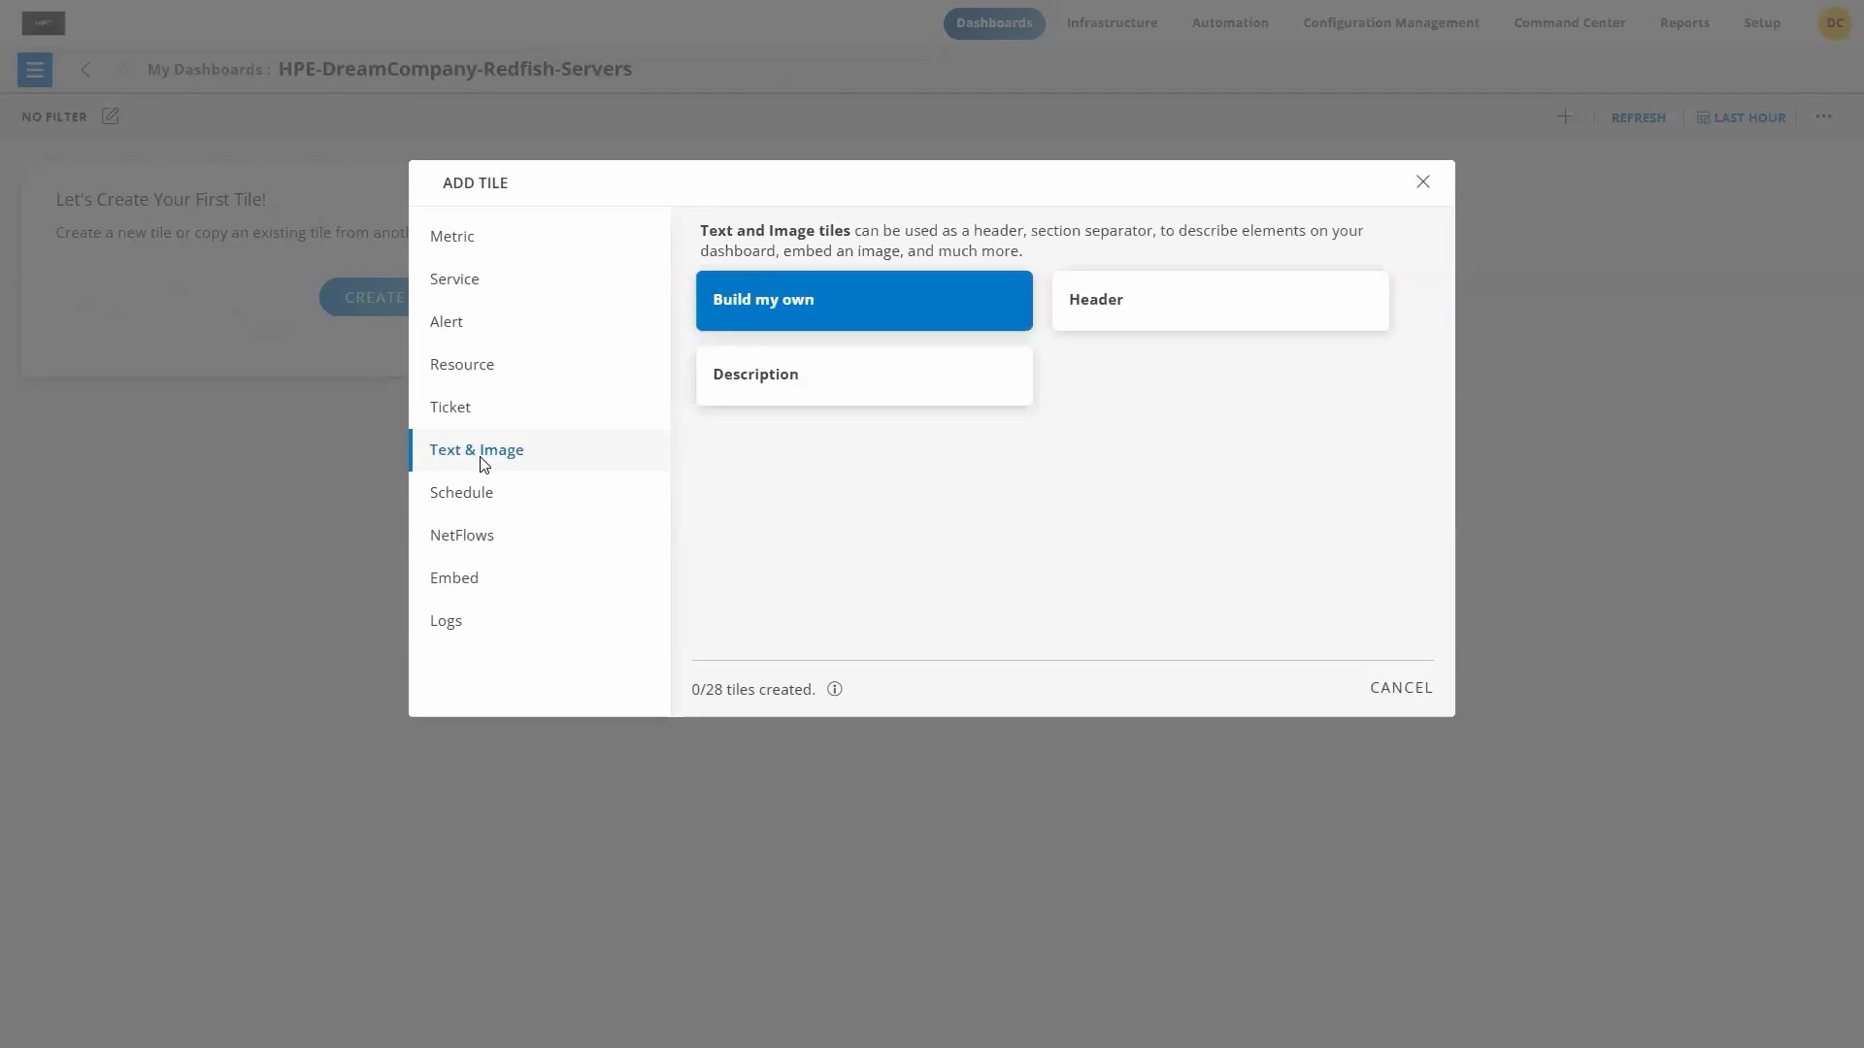
left_click(1112, 308)
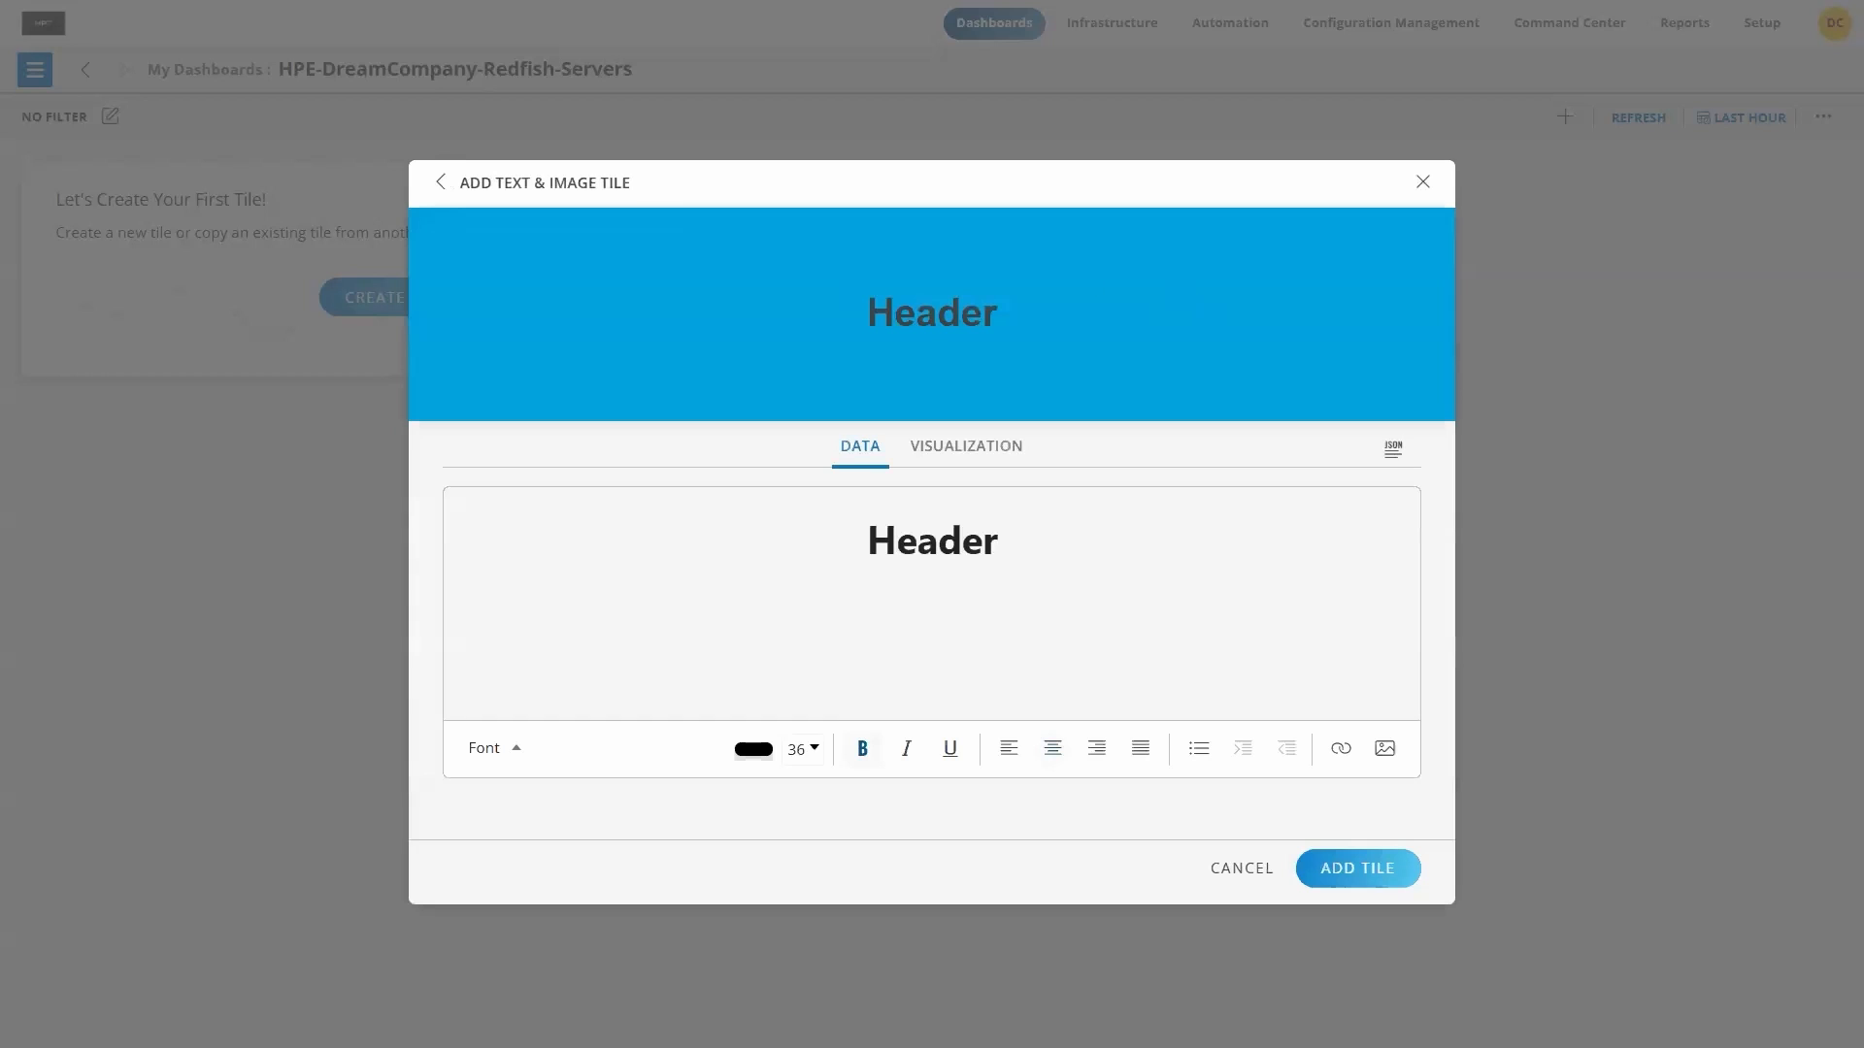
key("ctrl+a")
type("REDFISH HEALTH STATUS")
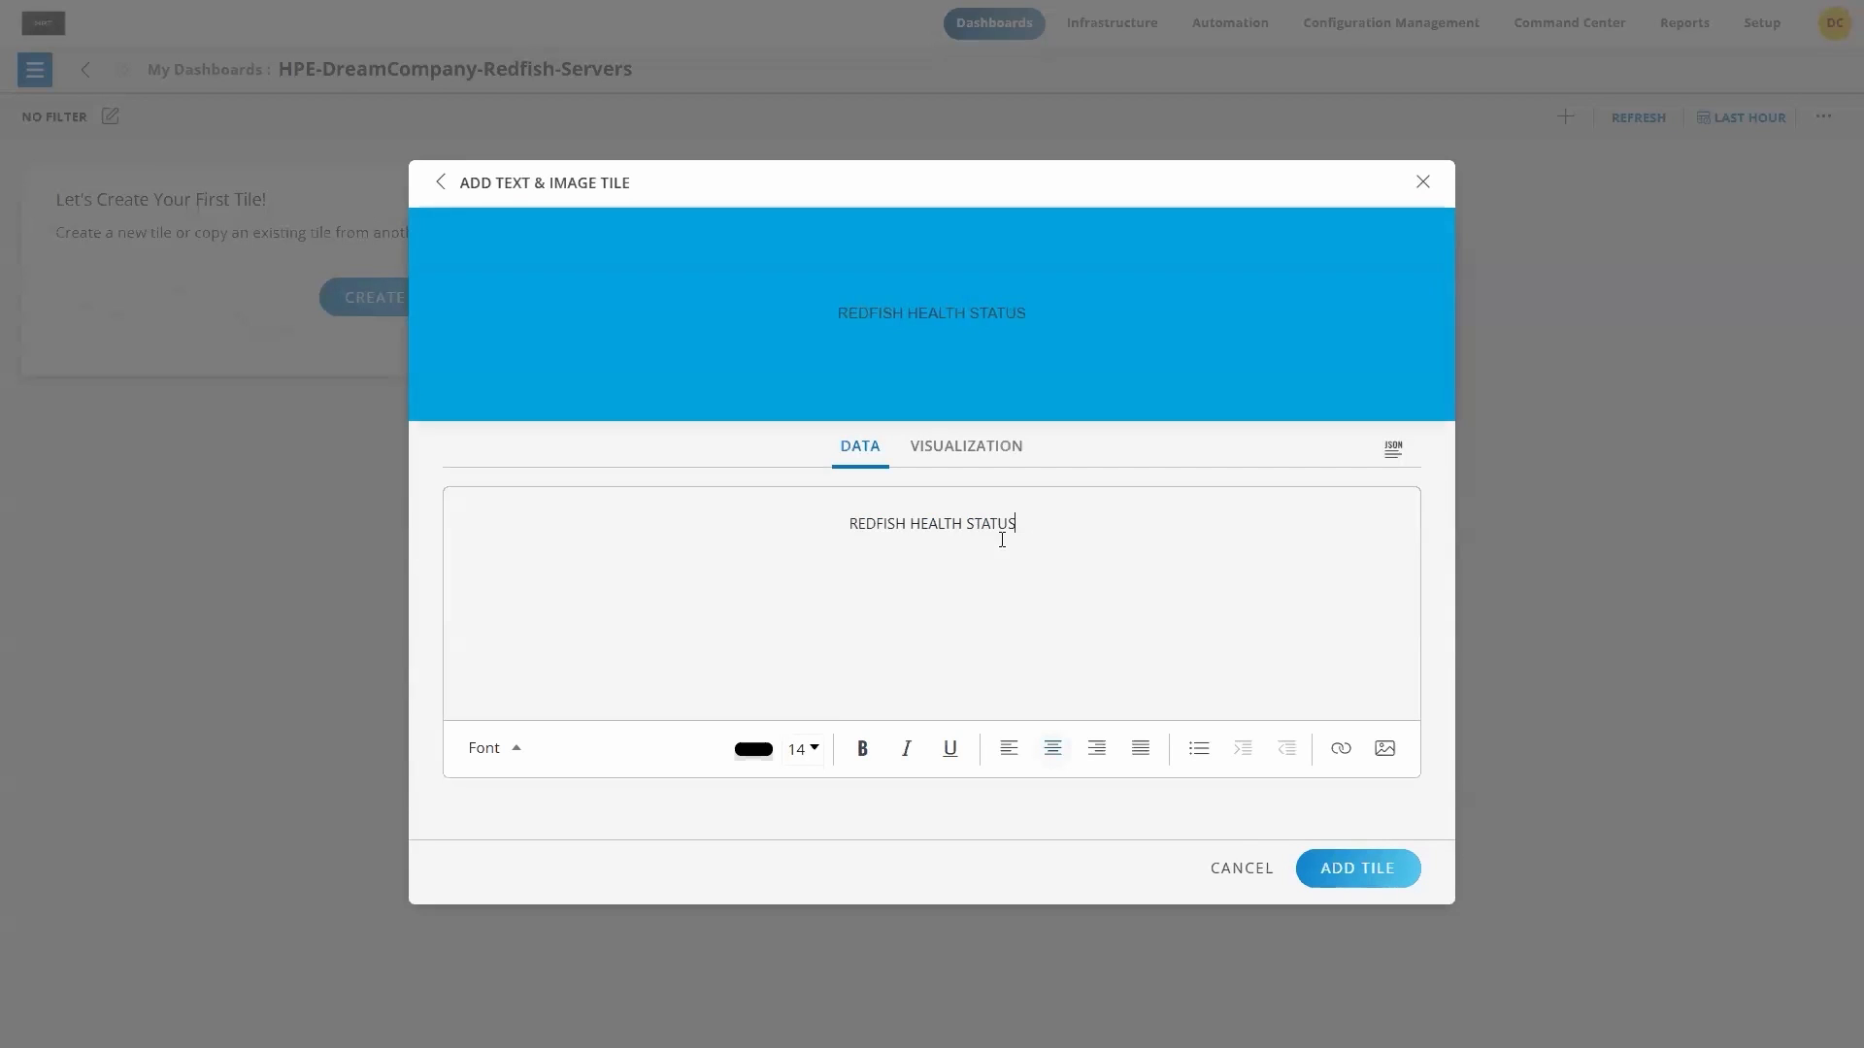
Step: Format the REDFISH HEALTH STATUS header text as size 24 and bold
left_click_drag(850, 525, 1023, 536)
left_click(814, 749)
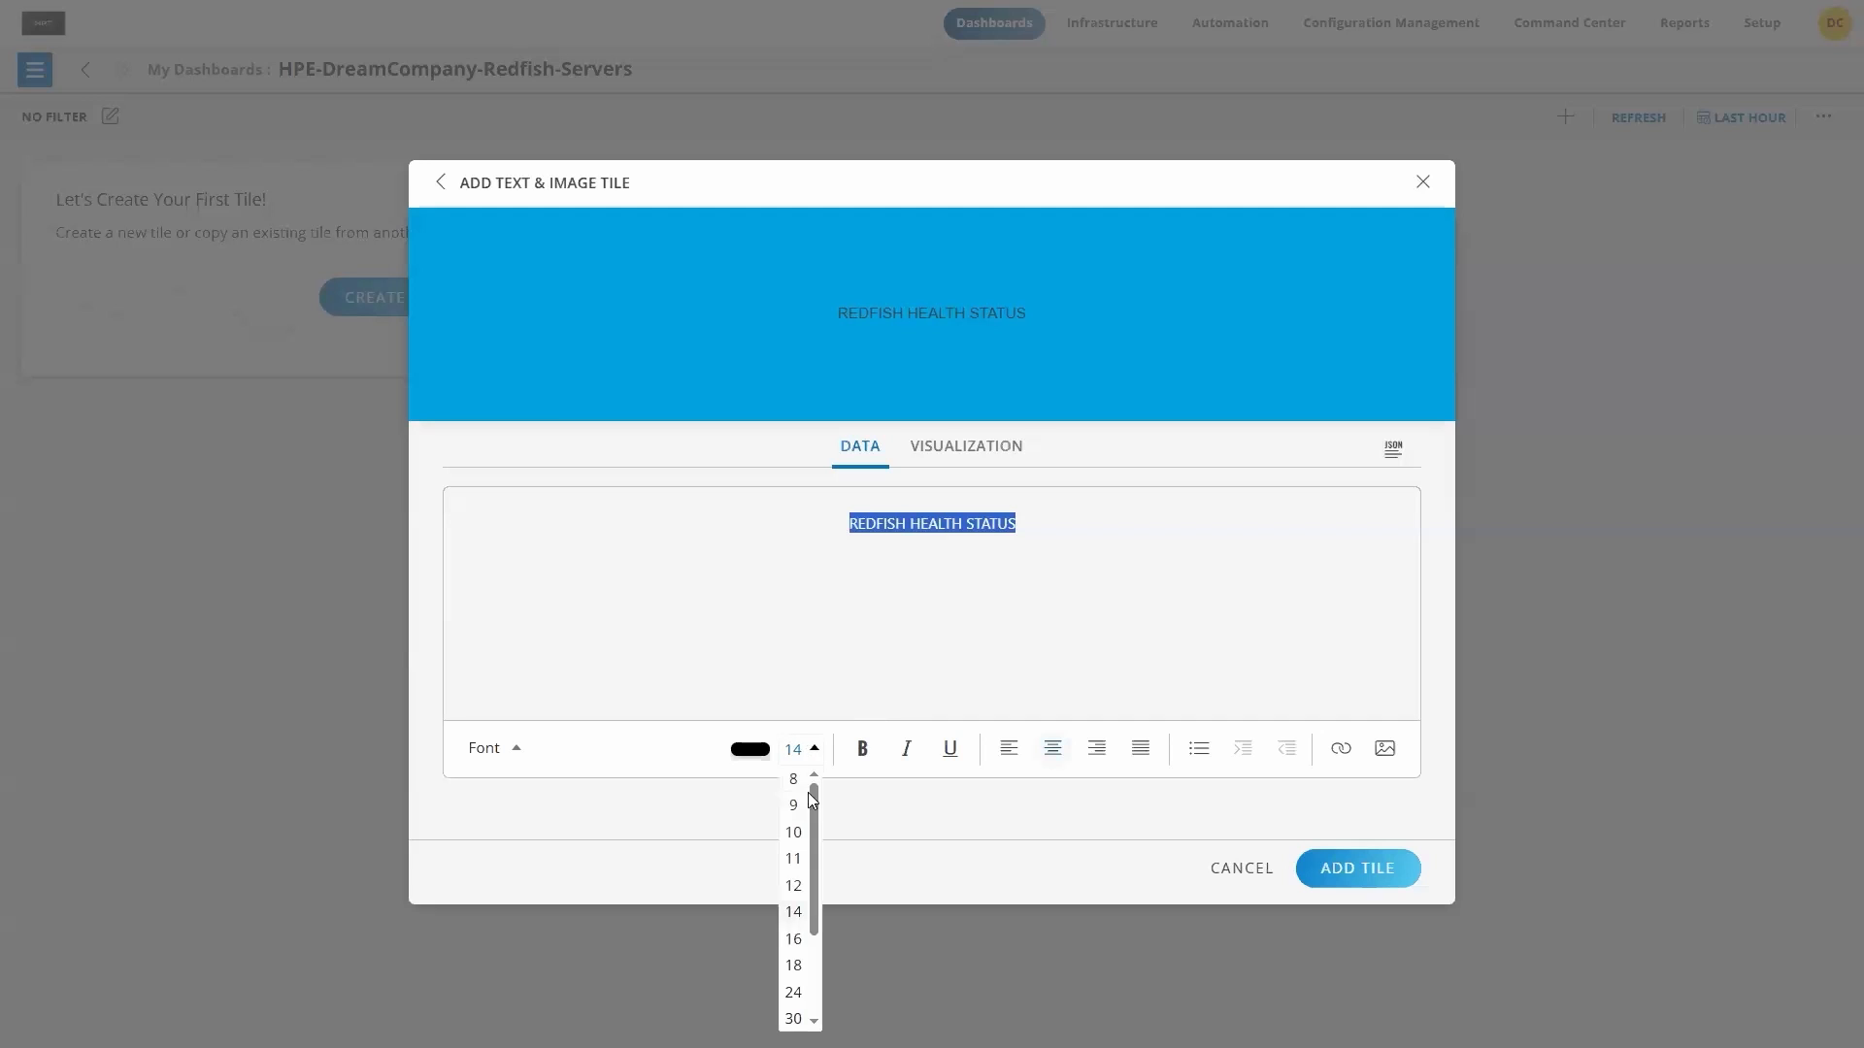
left_click(793, 993)
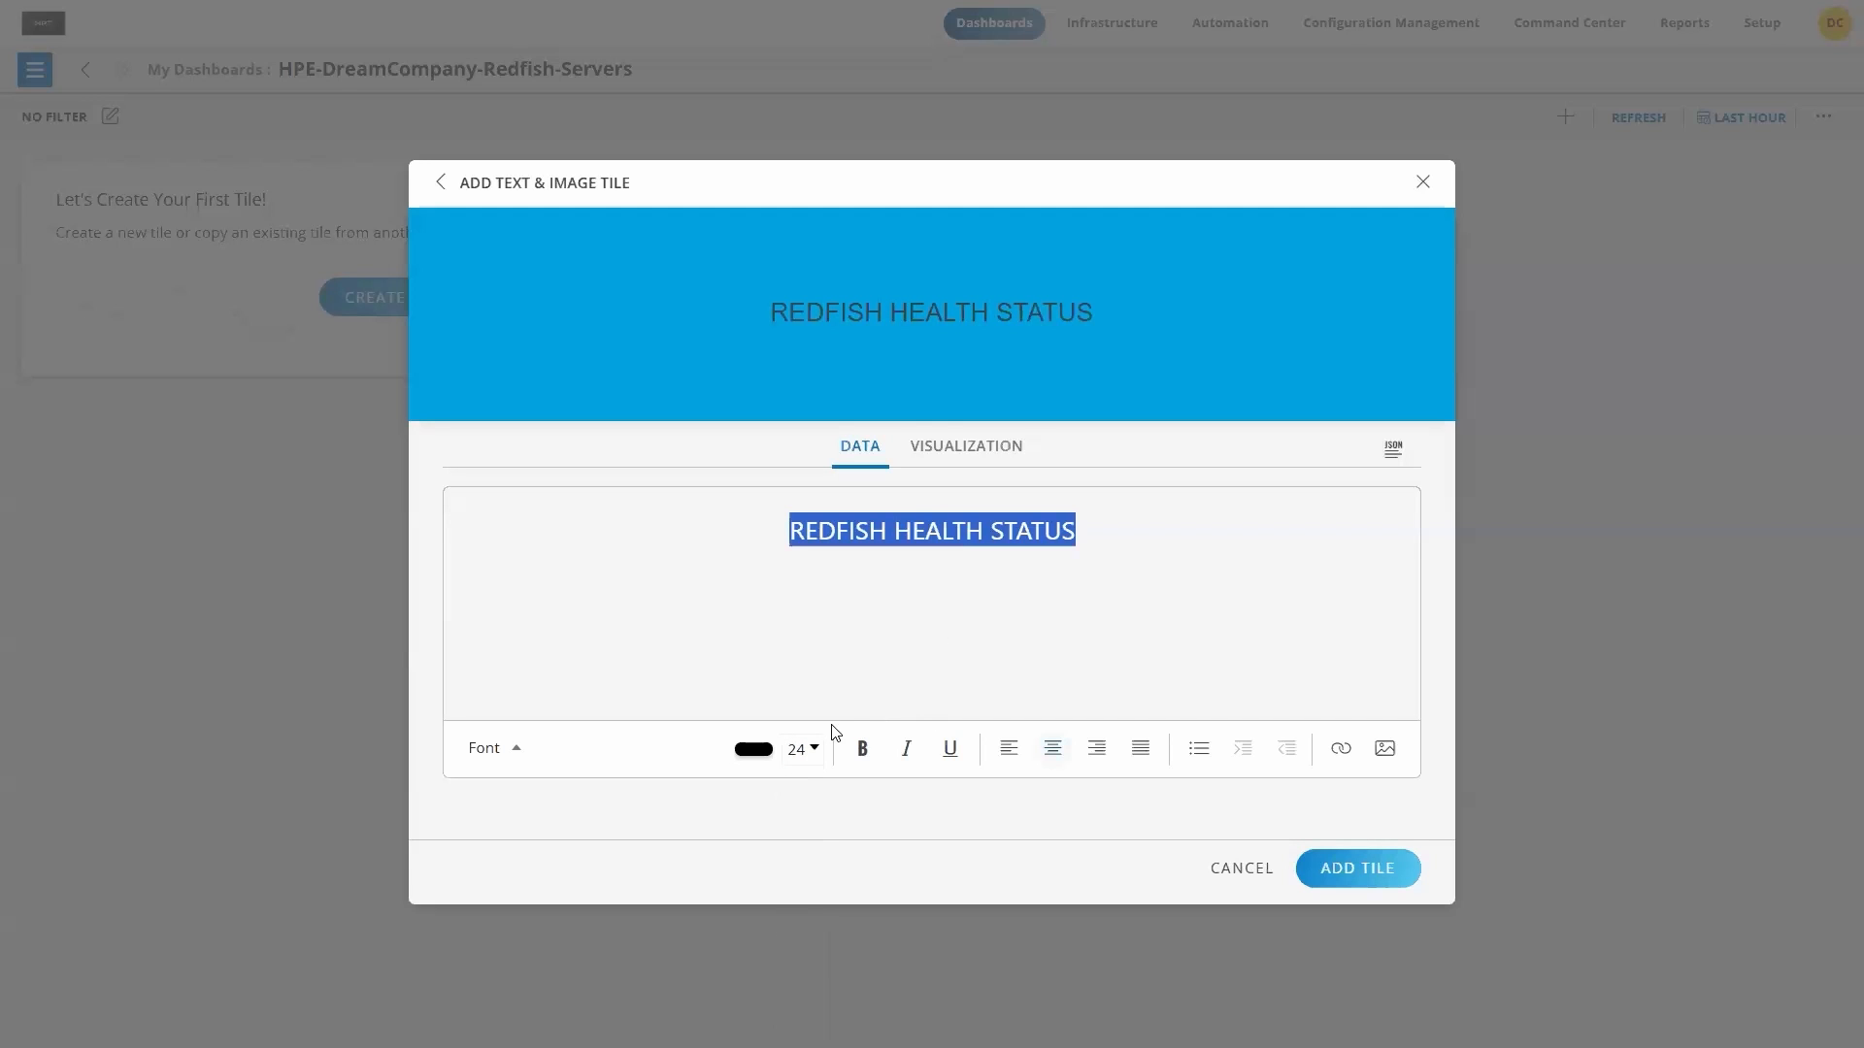
left_click(861, 763)
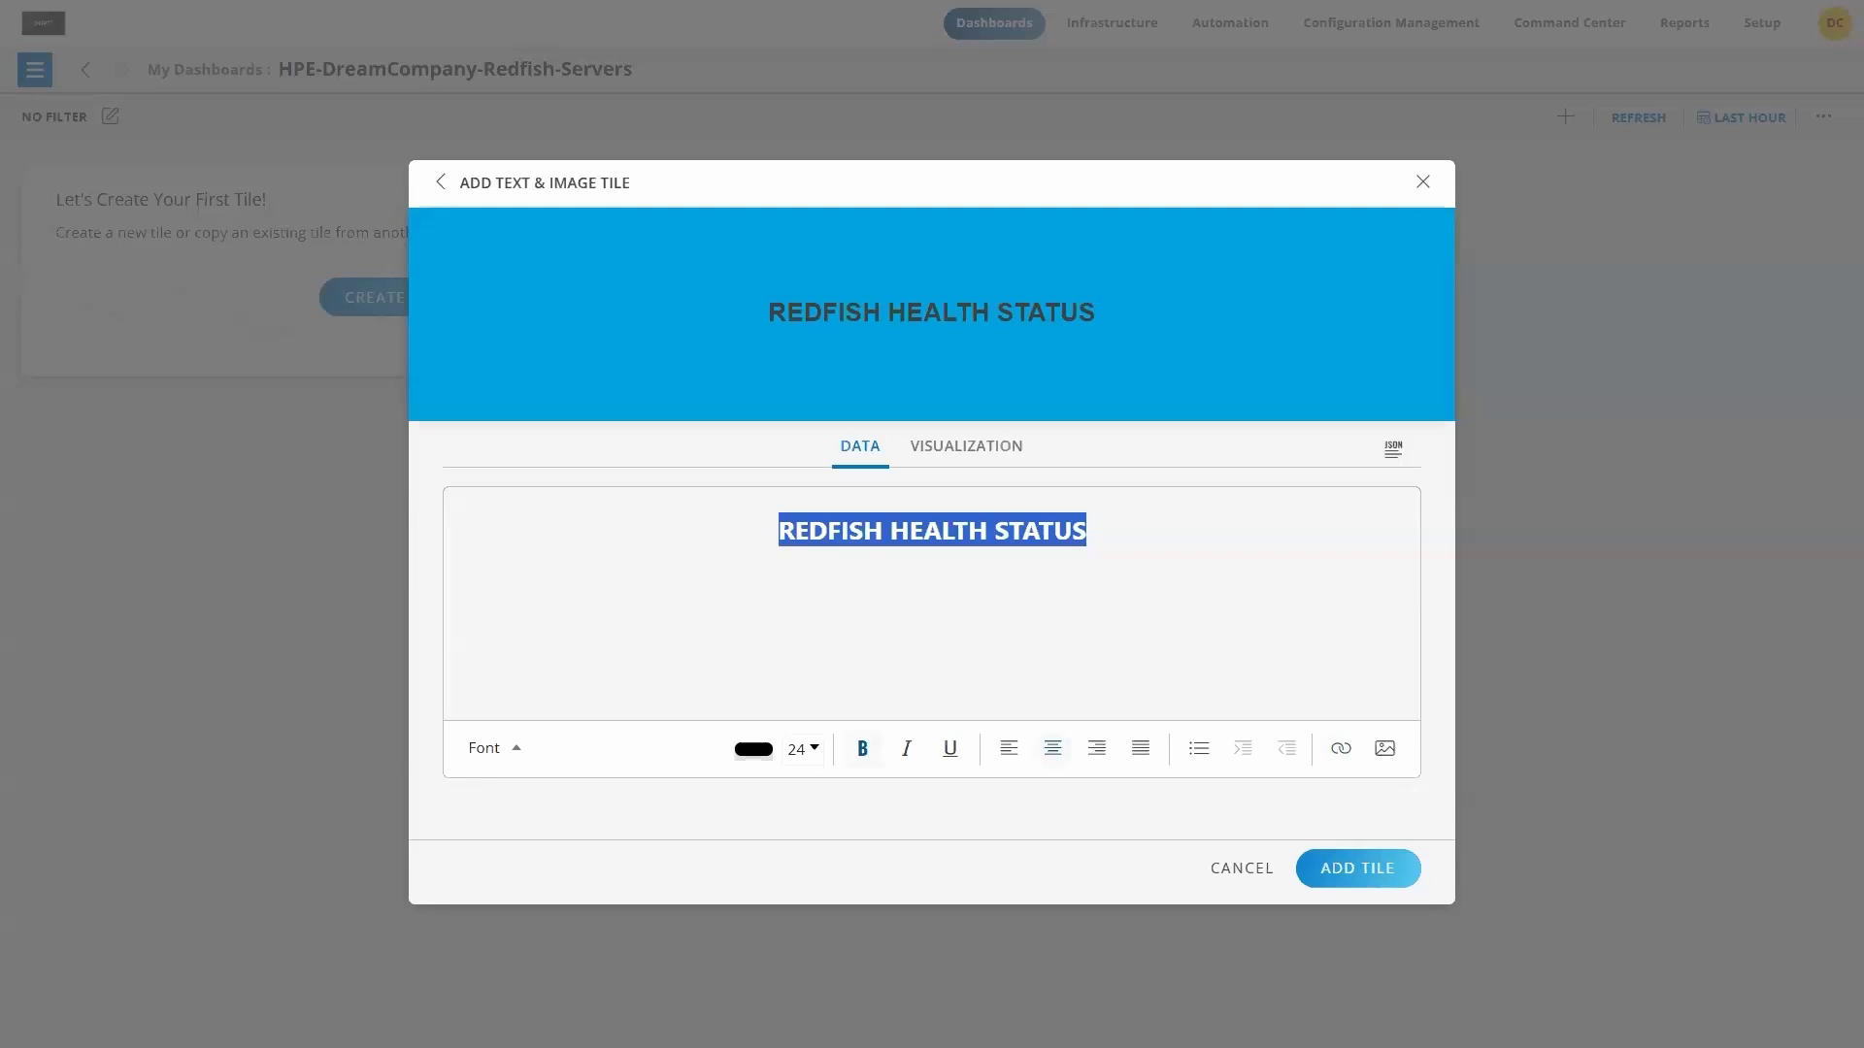
Step: Set the header tile's background color to grey BDBDBD and add the tile to the dashboard
left_click(971, 449)
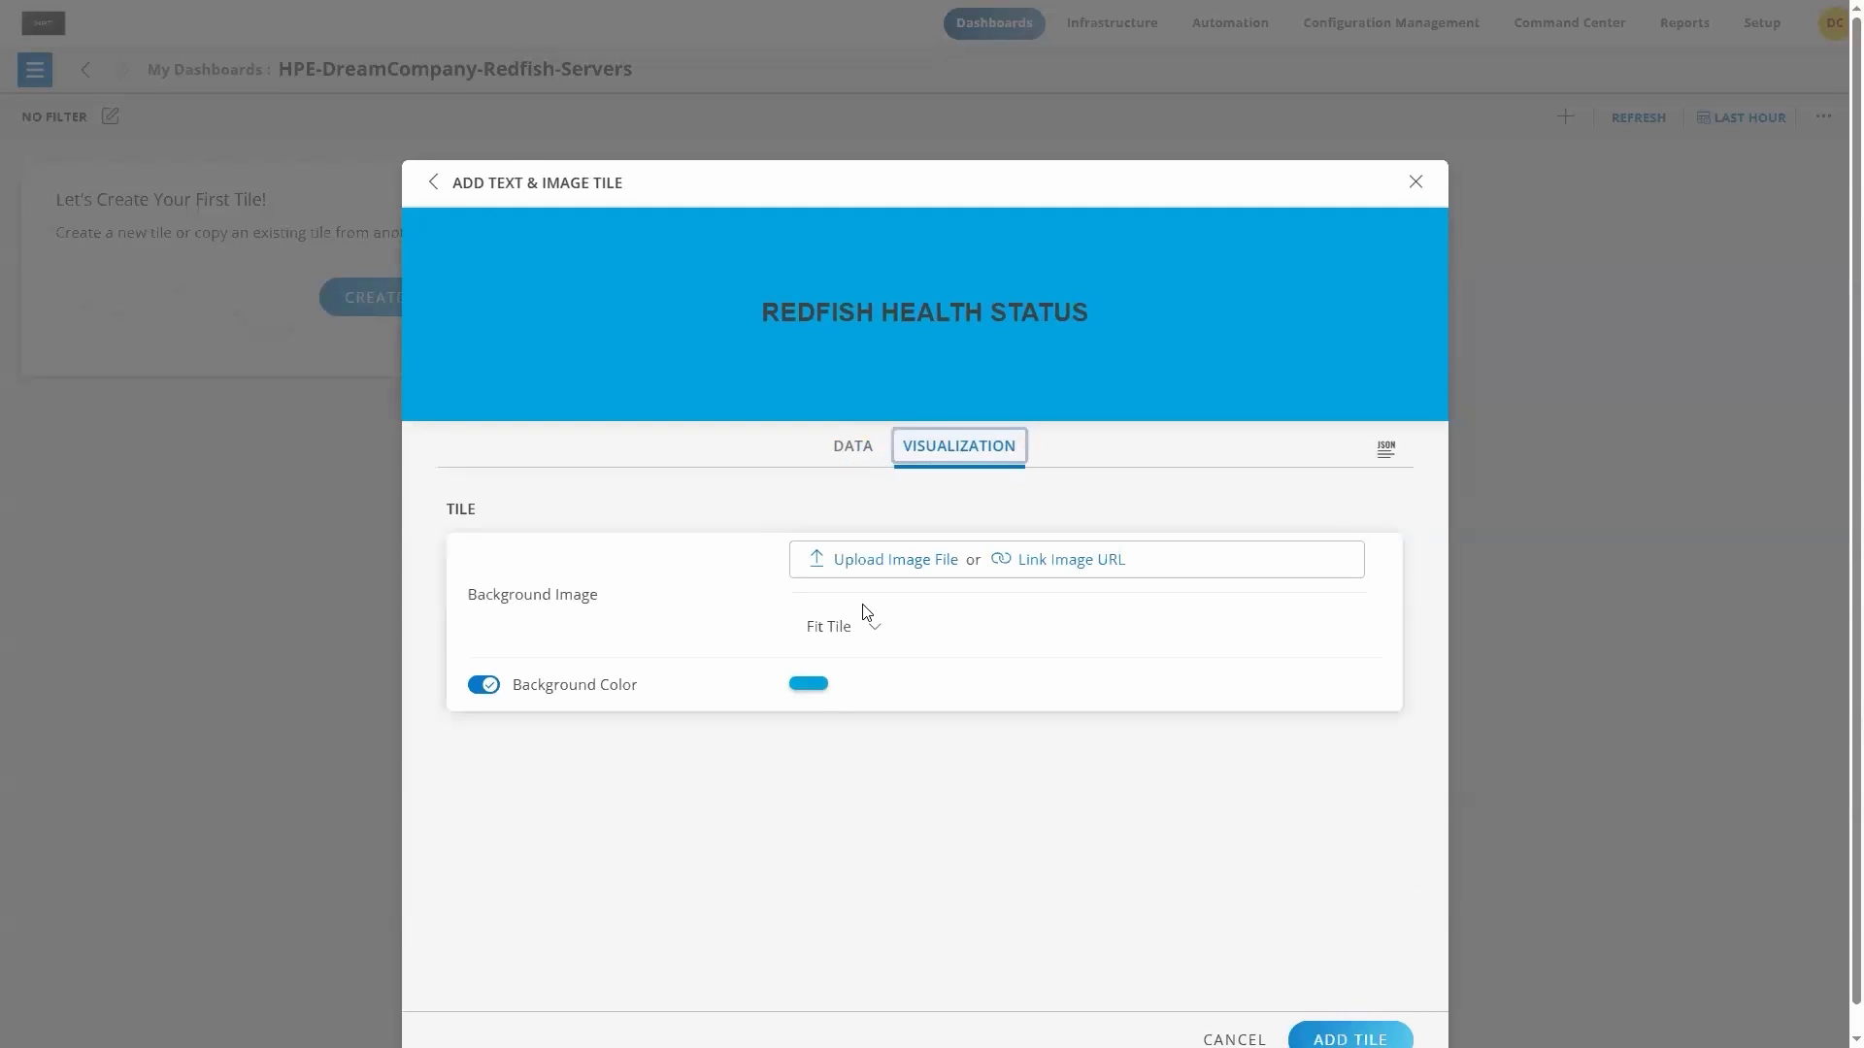
left_click(809, 687)
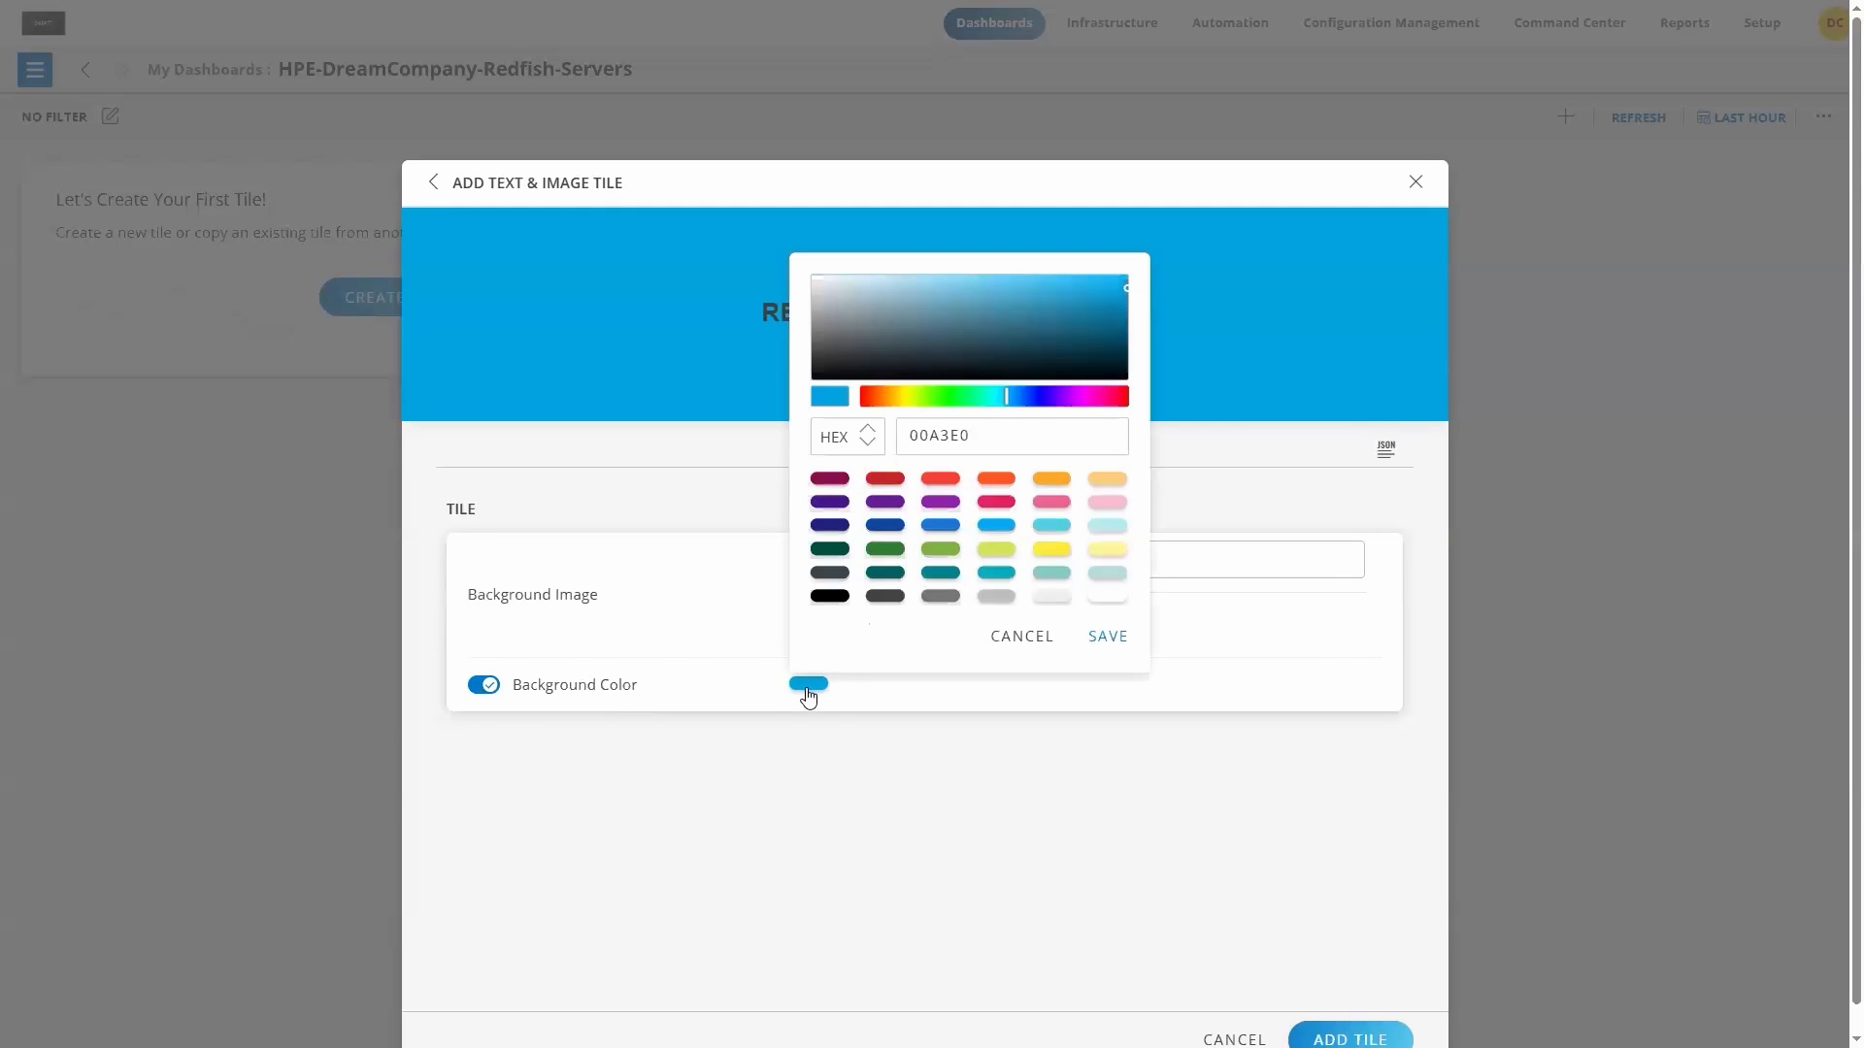
left_click(993, 599)
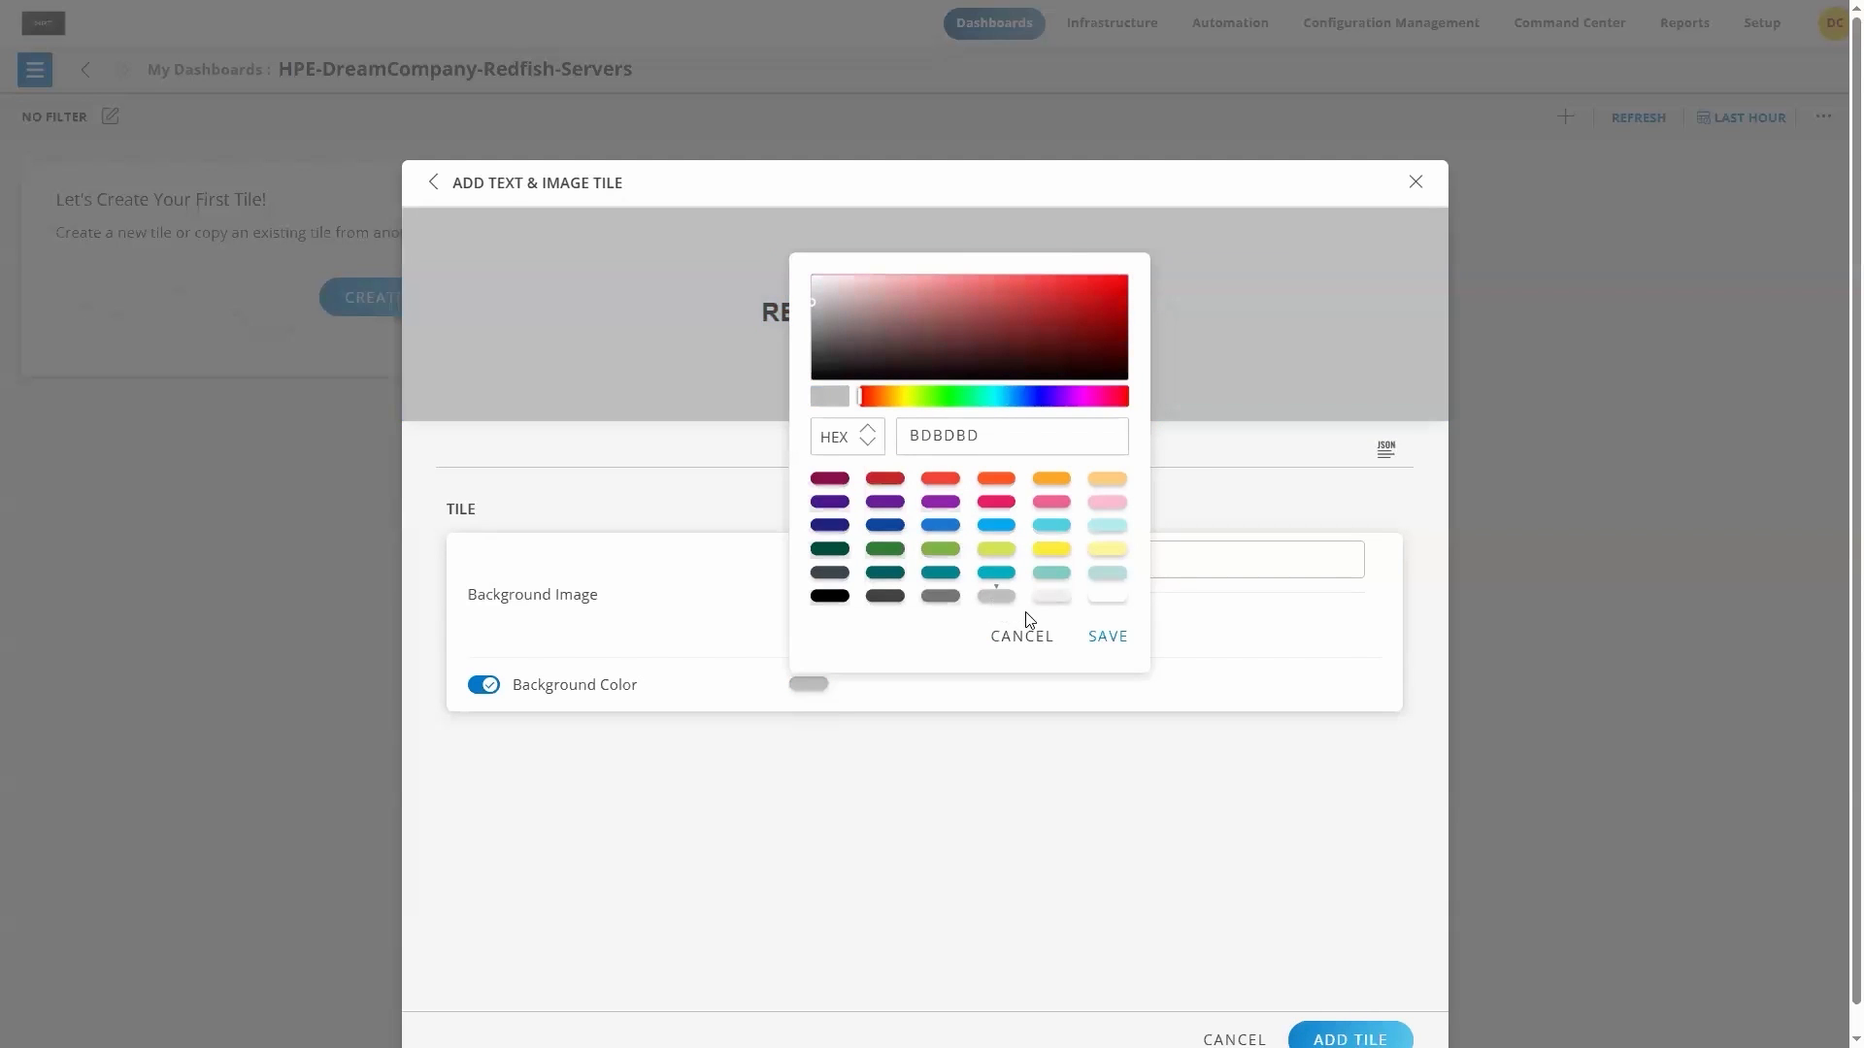
left_click(1109, 638)
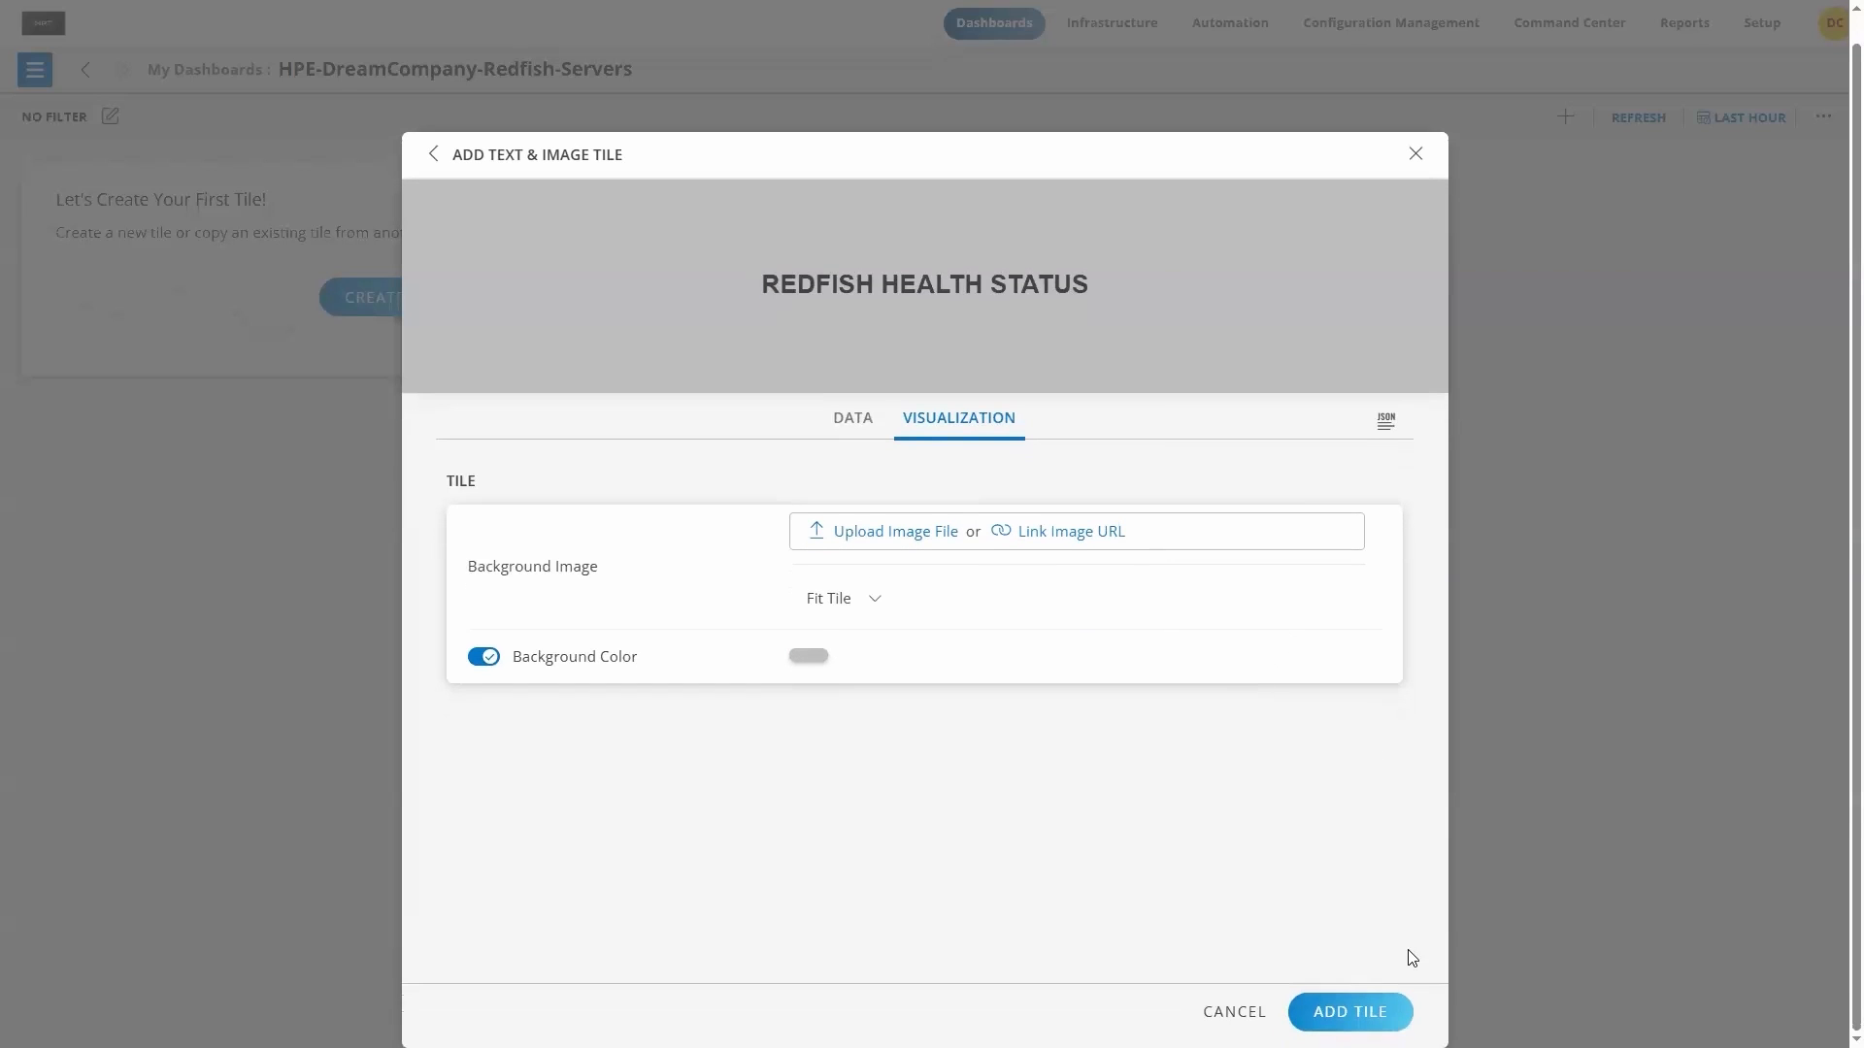
left_click(1377, 1011)
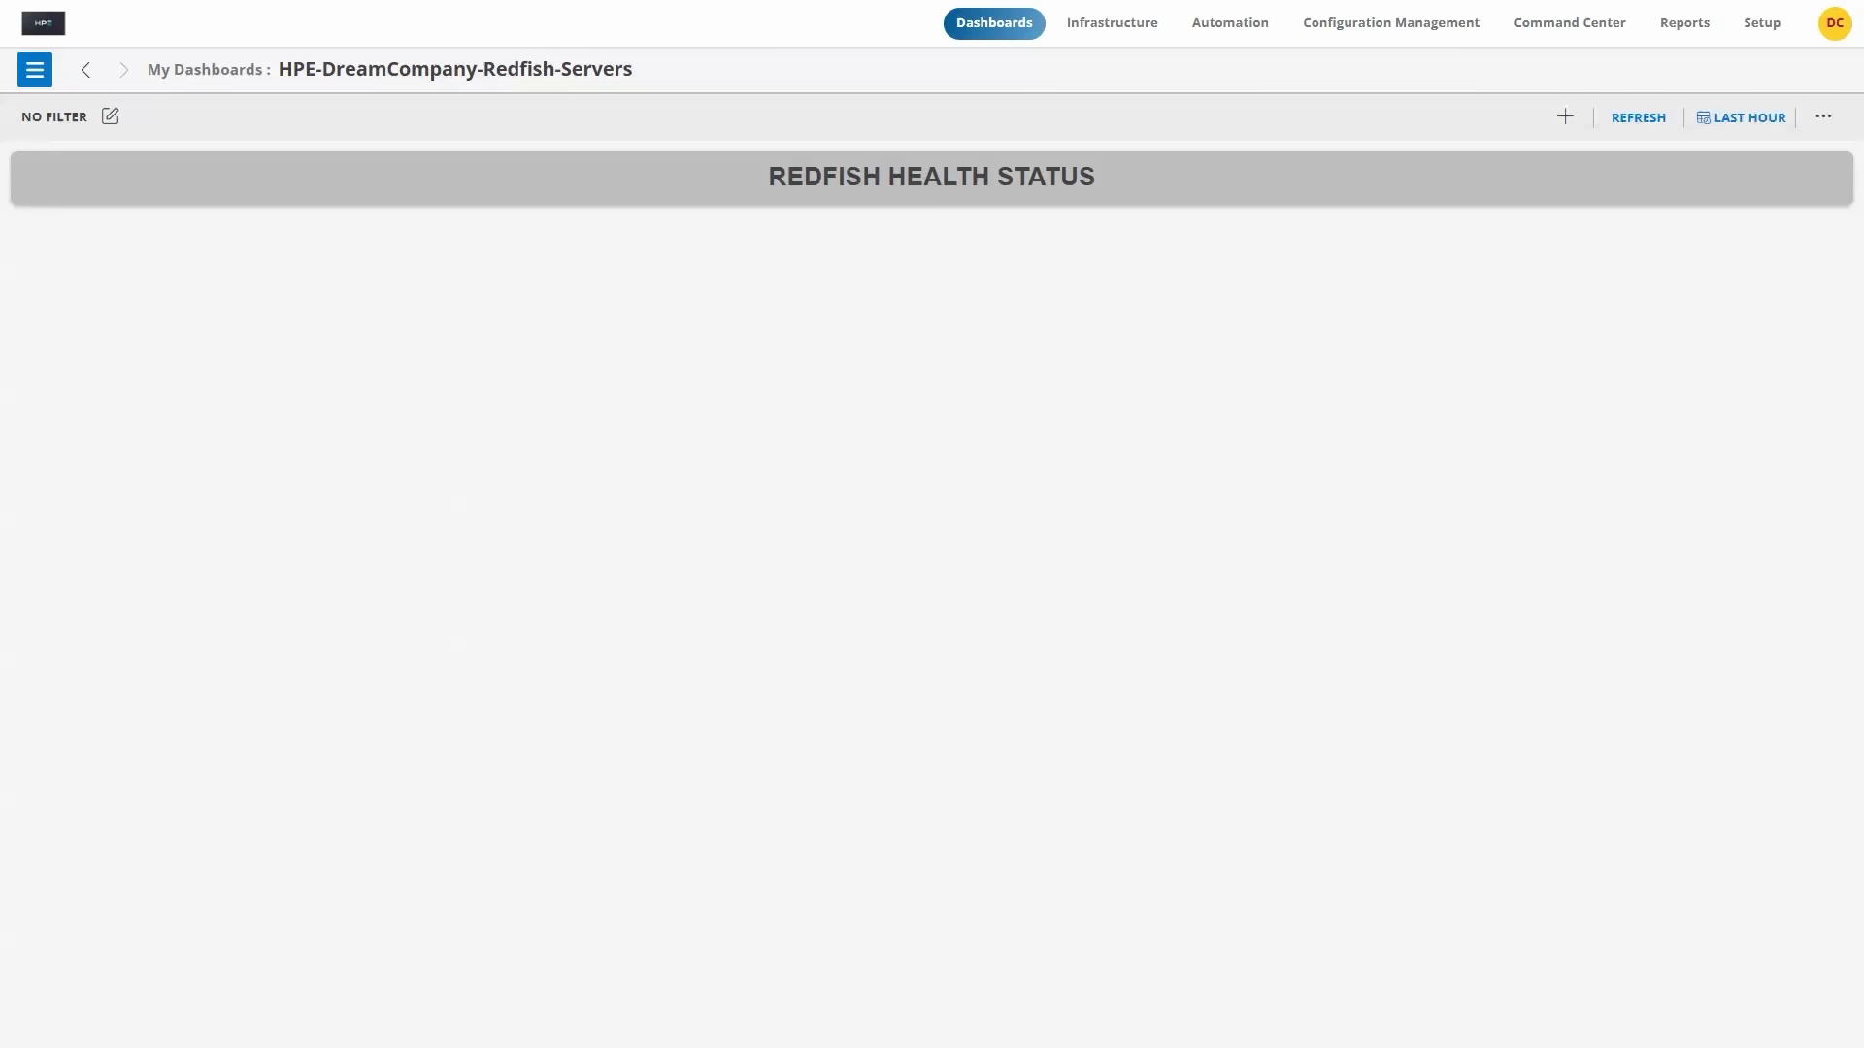
Step: Start a build-my-own metric tile with a query on the redfish_computeSystem_AverageCPU metric
left_click(1565, 118)
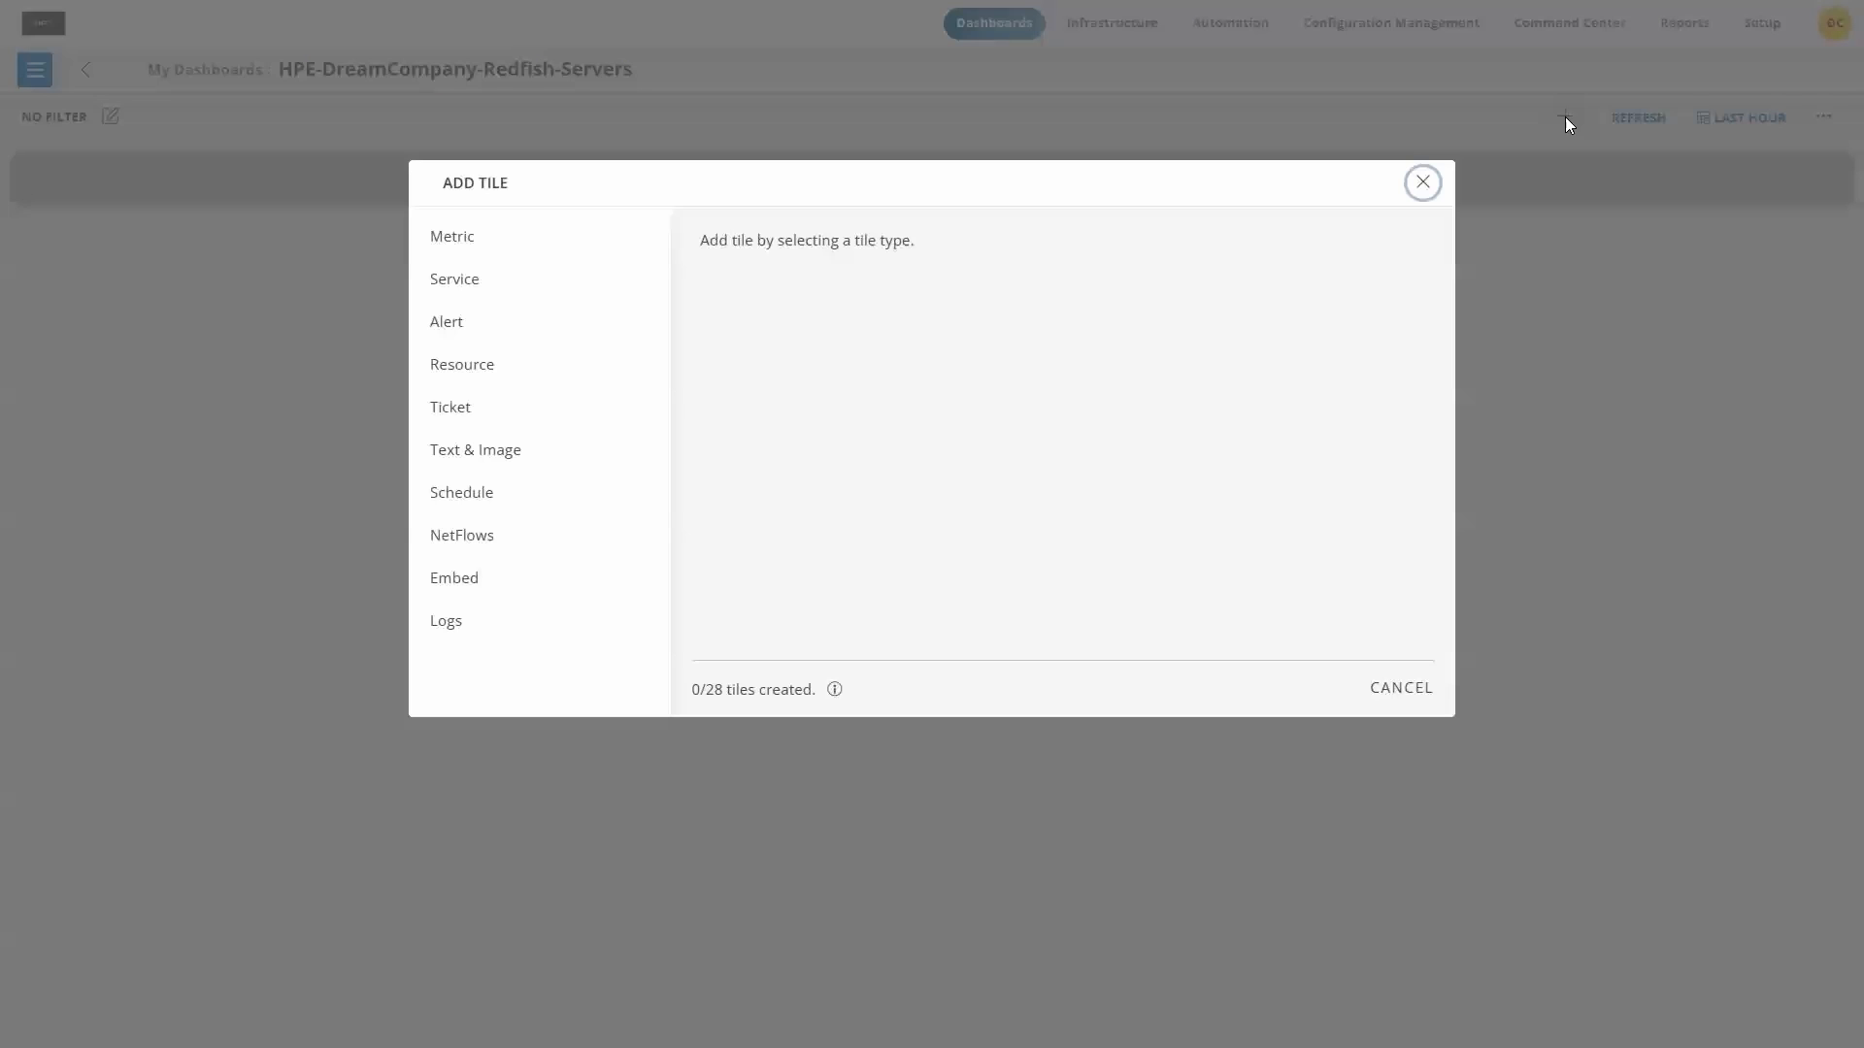
left_click(454, 255)
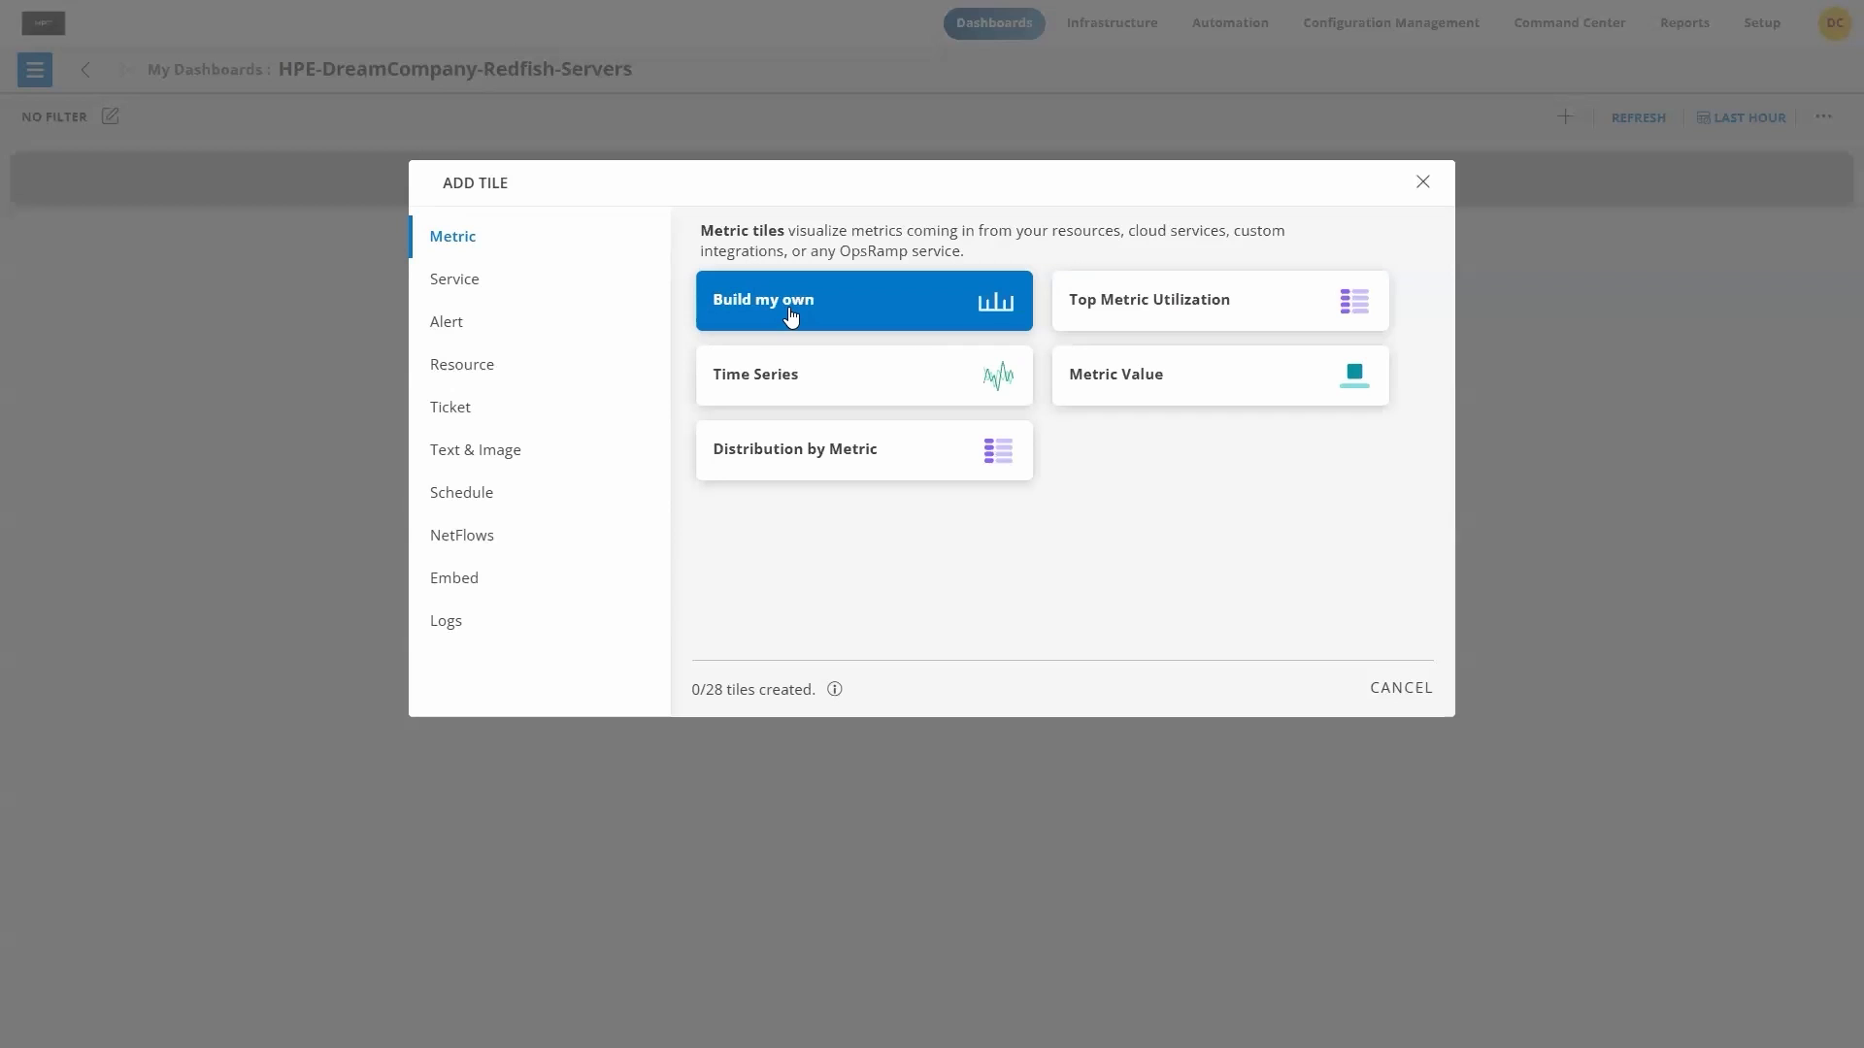
left_click(791, 316)
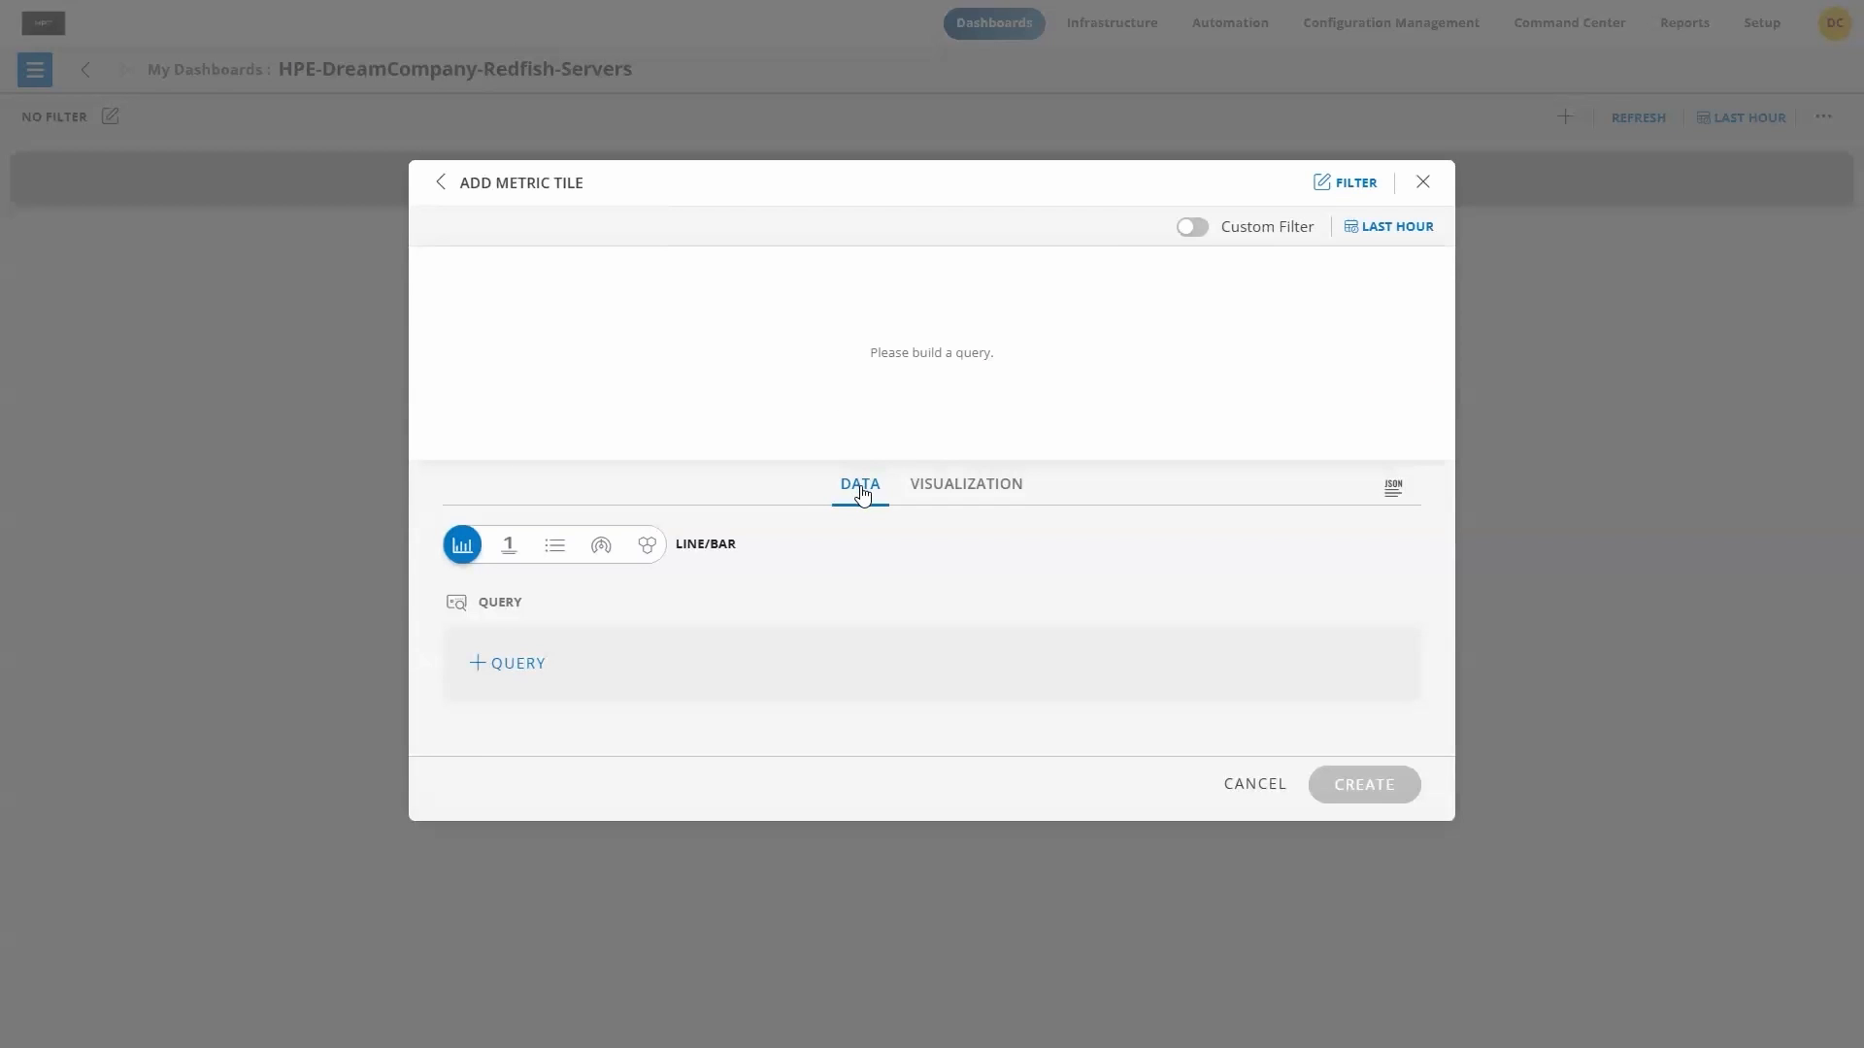
left_click(507, 670)
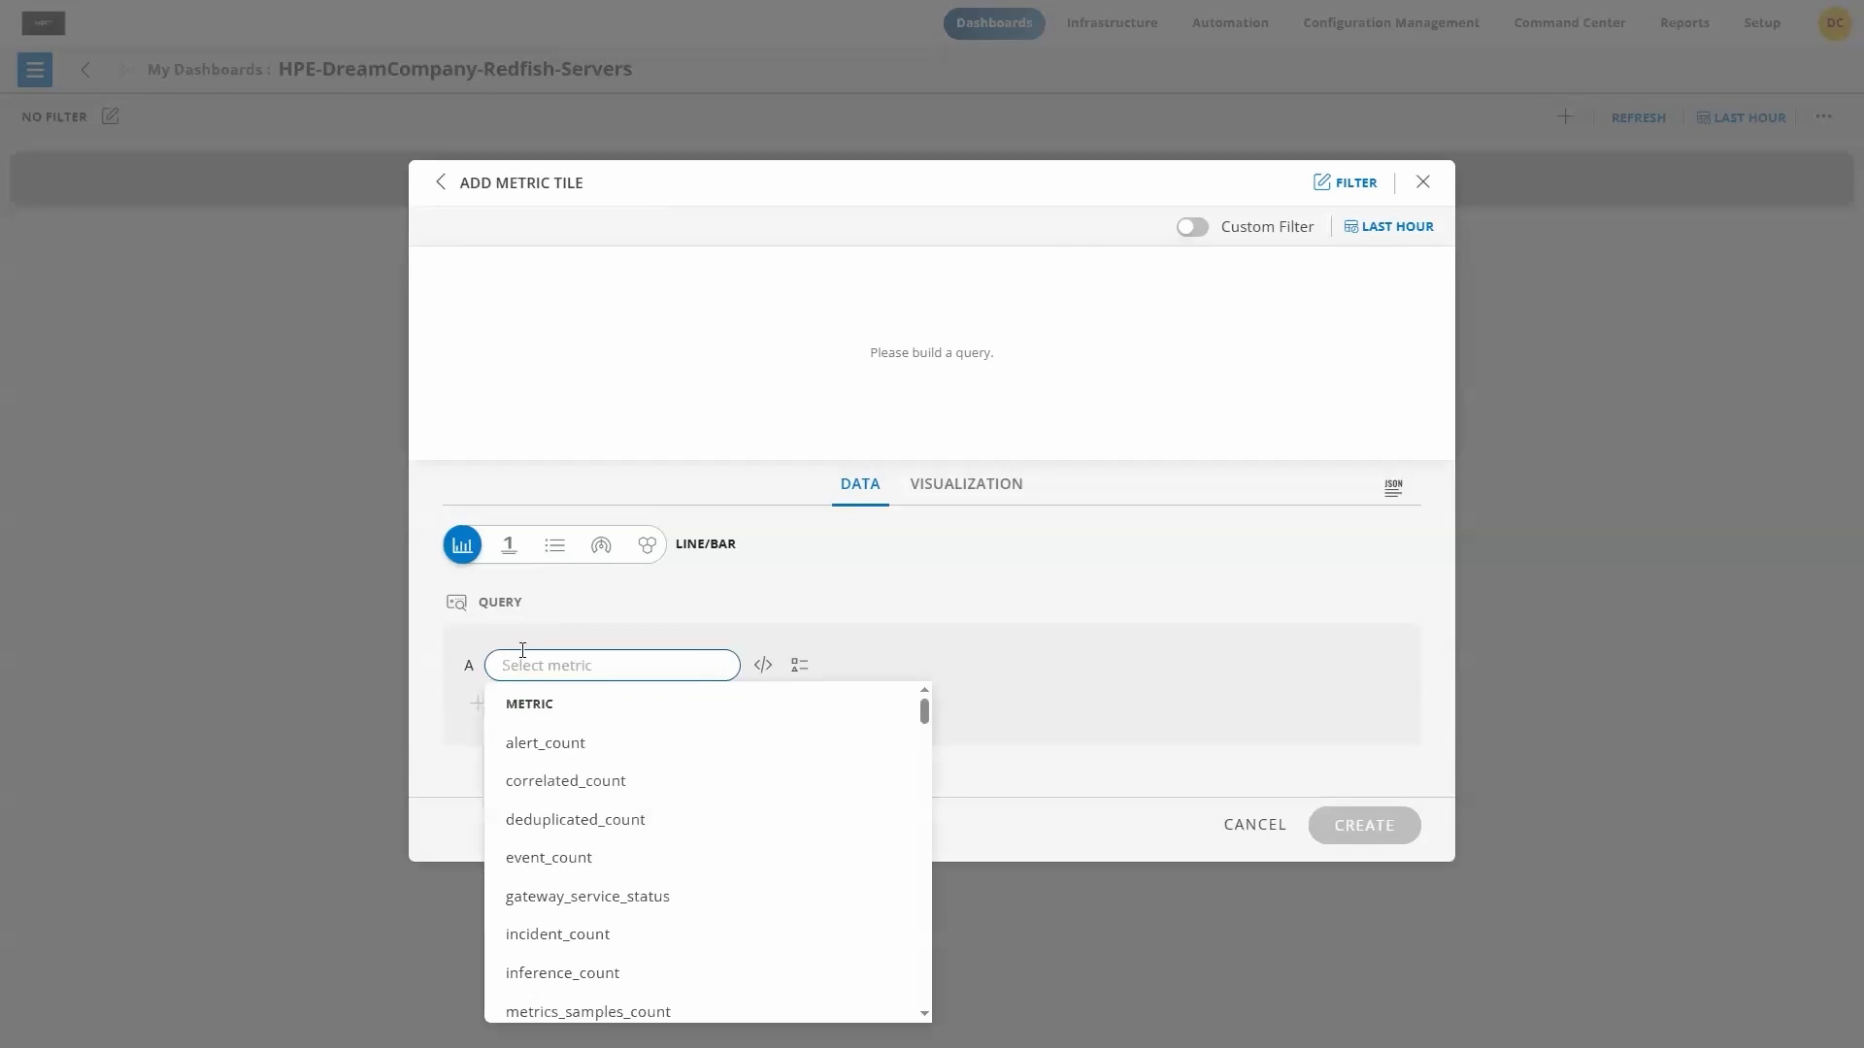
scroll(667, 810, "down", 1)
scroll(668, 811, "down", 5)
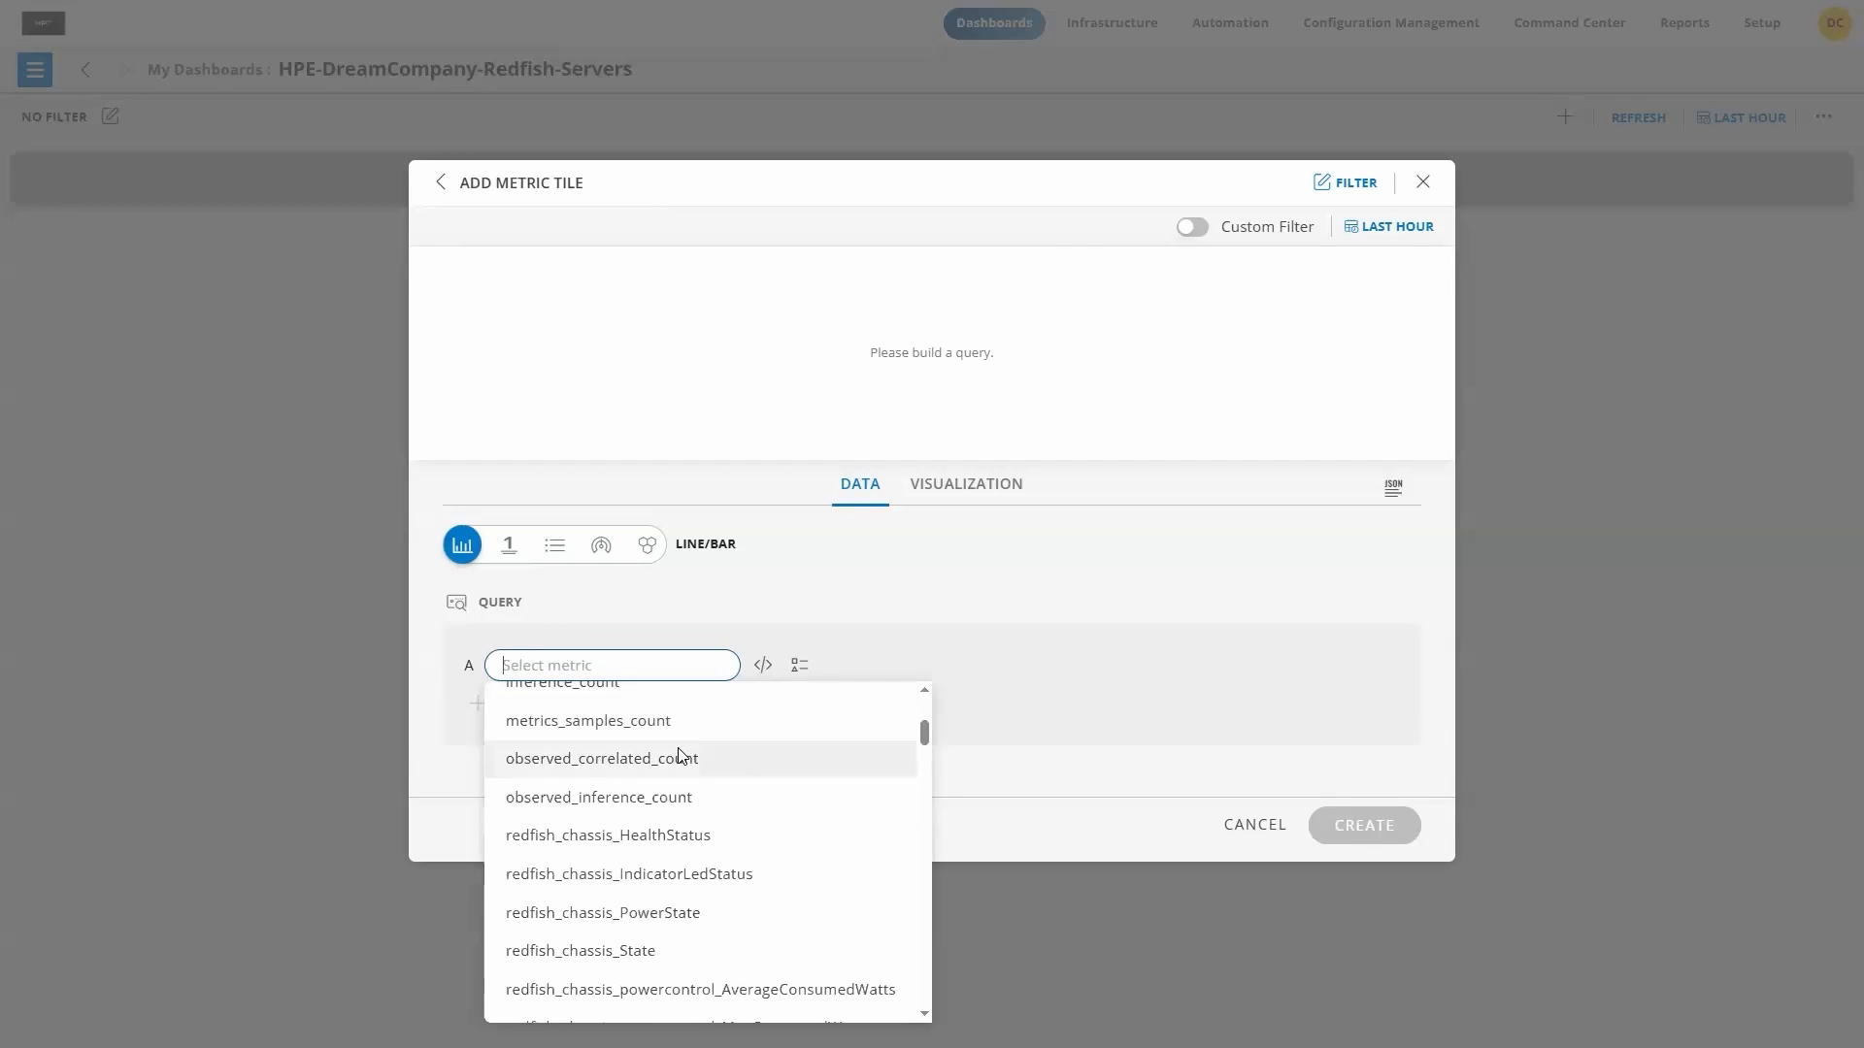
scroll(681, 756, "down", 3)
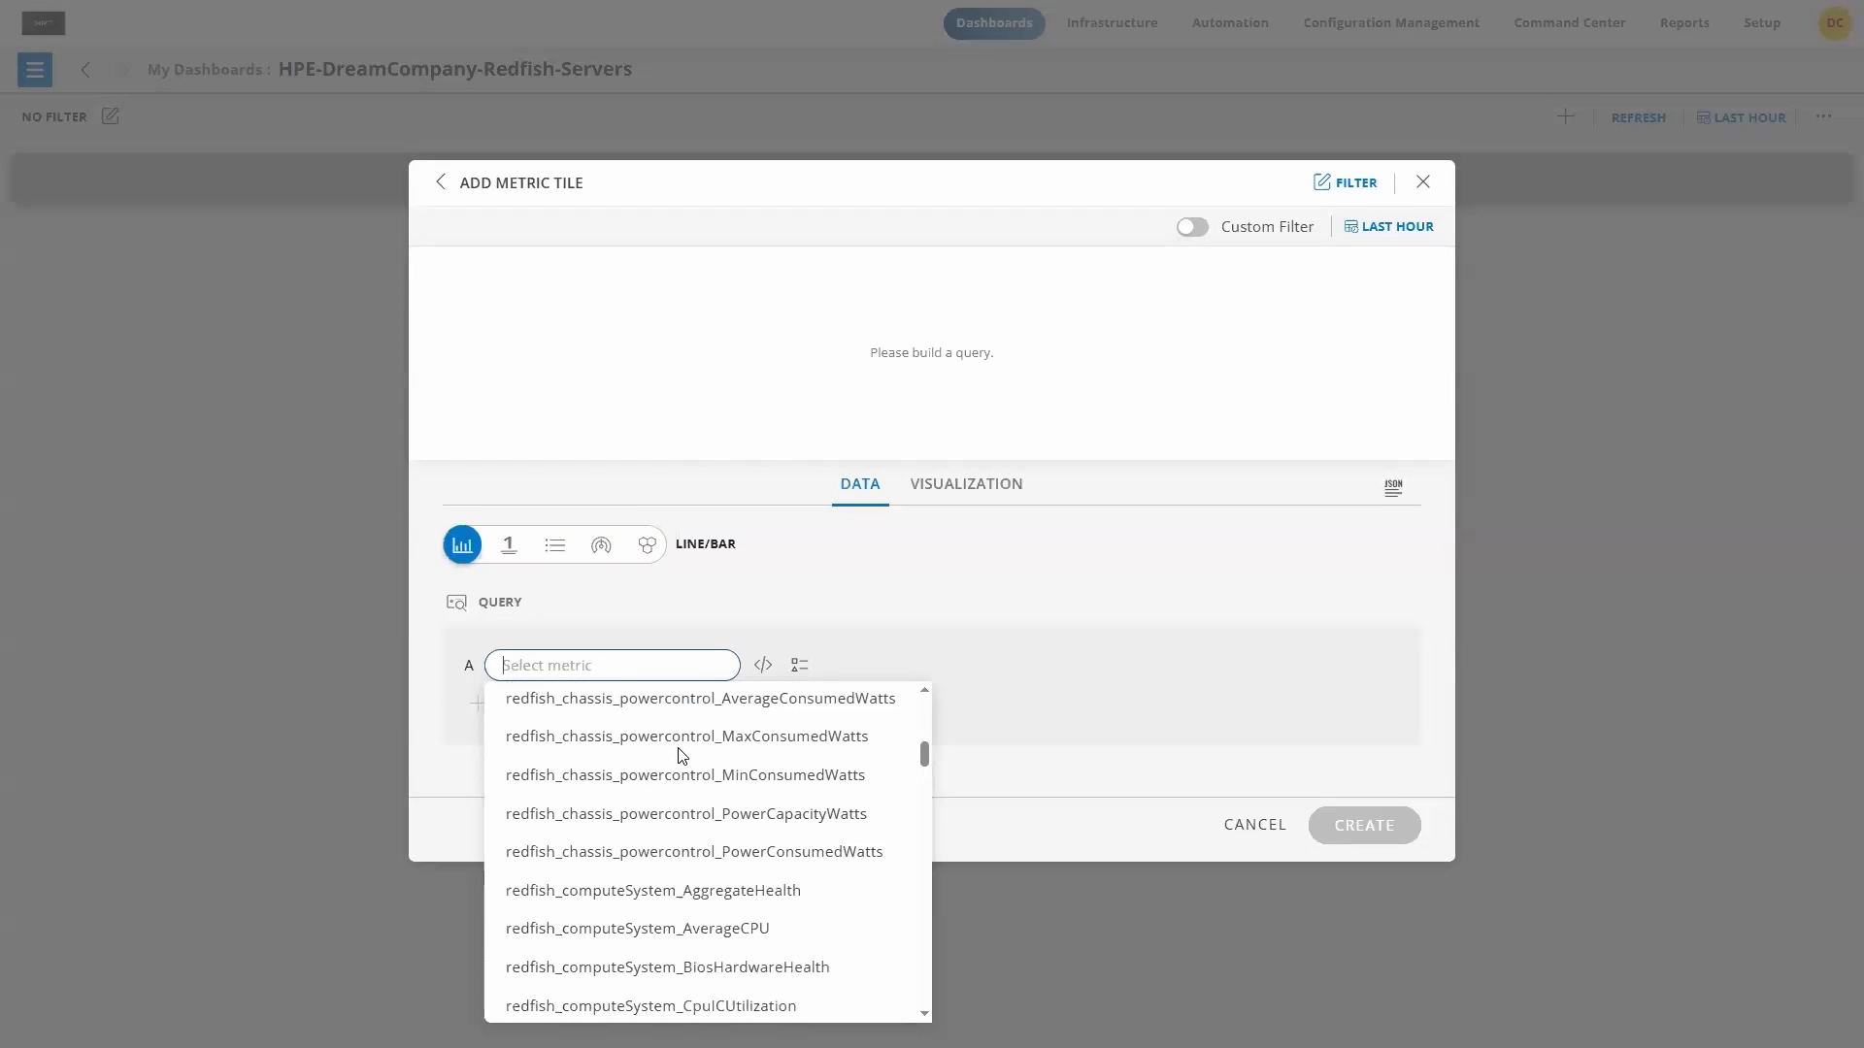
scroll(682, 756, "down", 1)
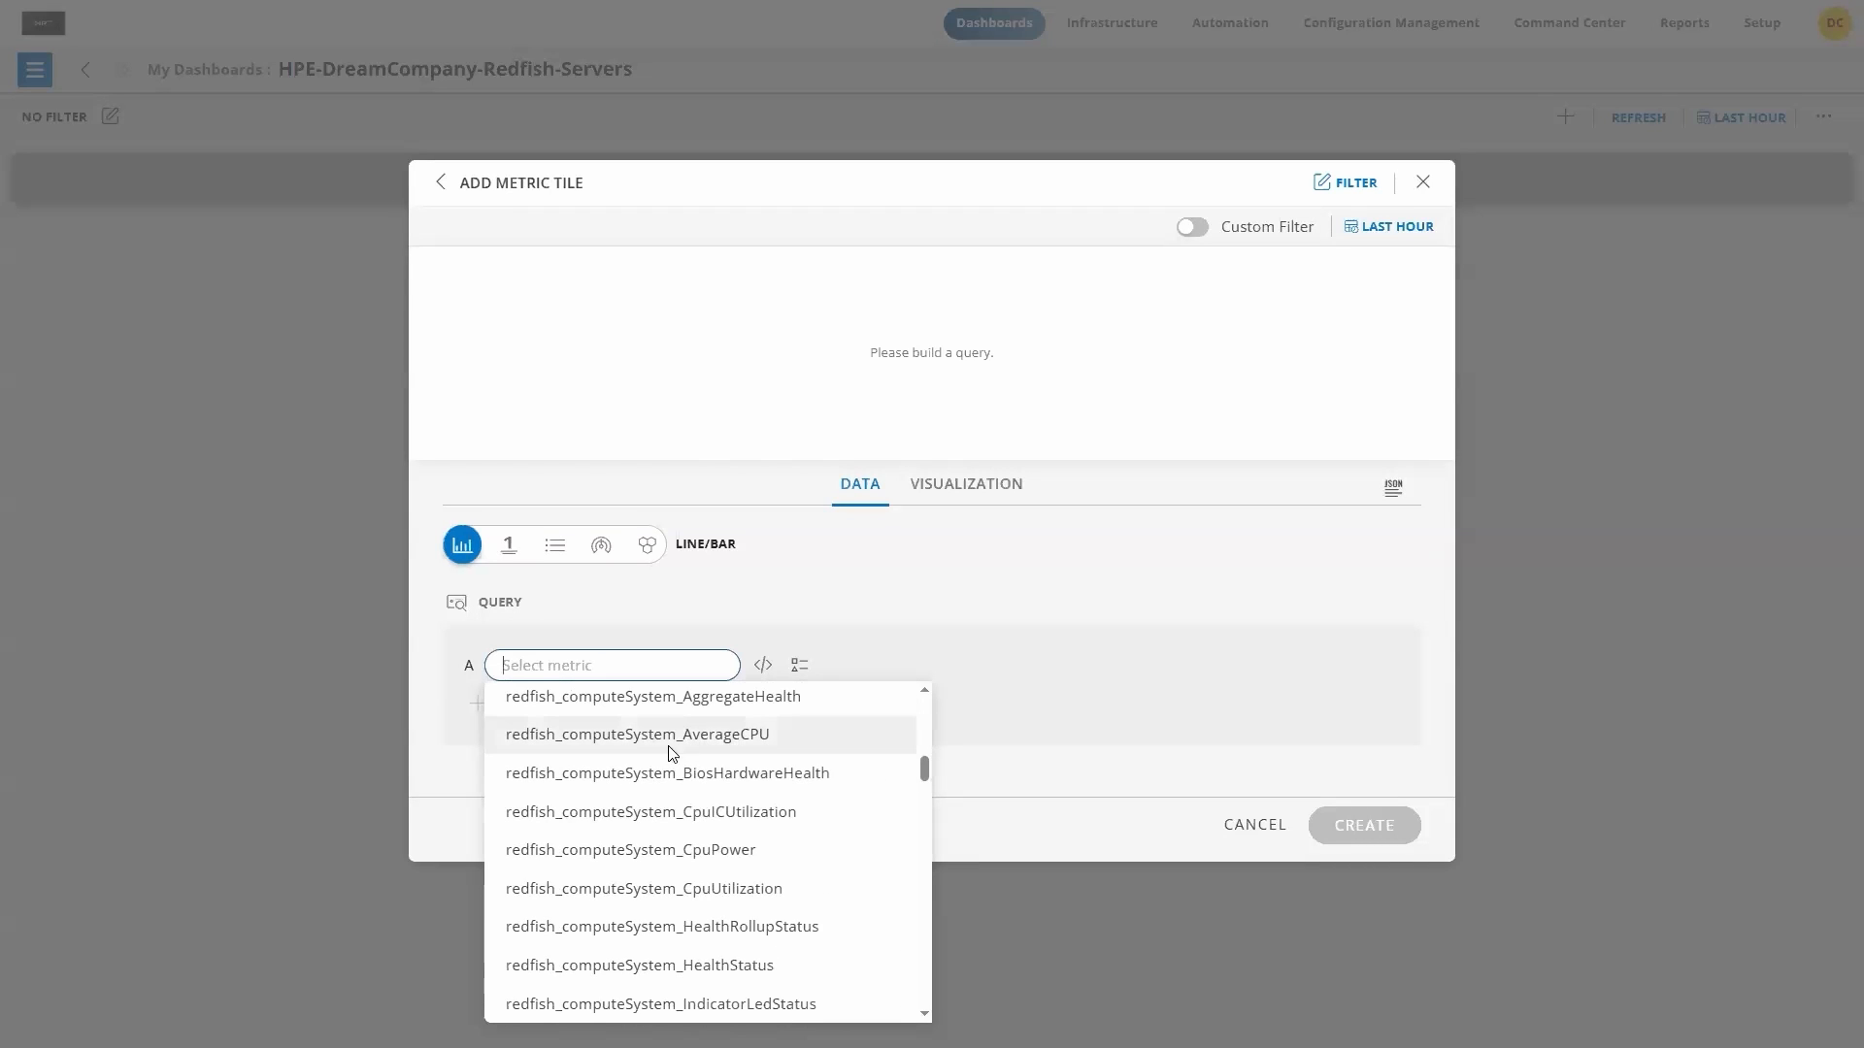
left_click(614, 735)
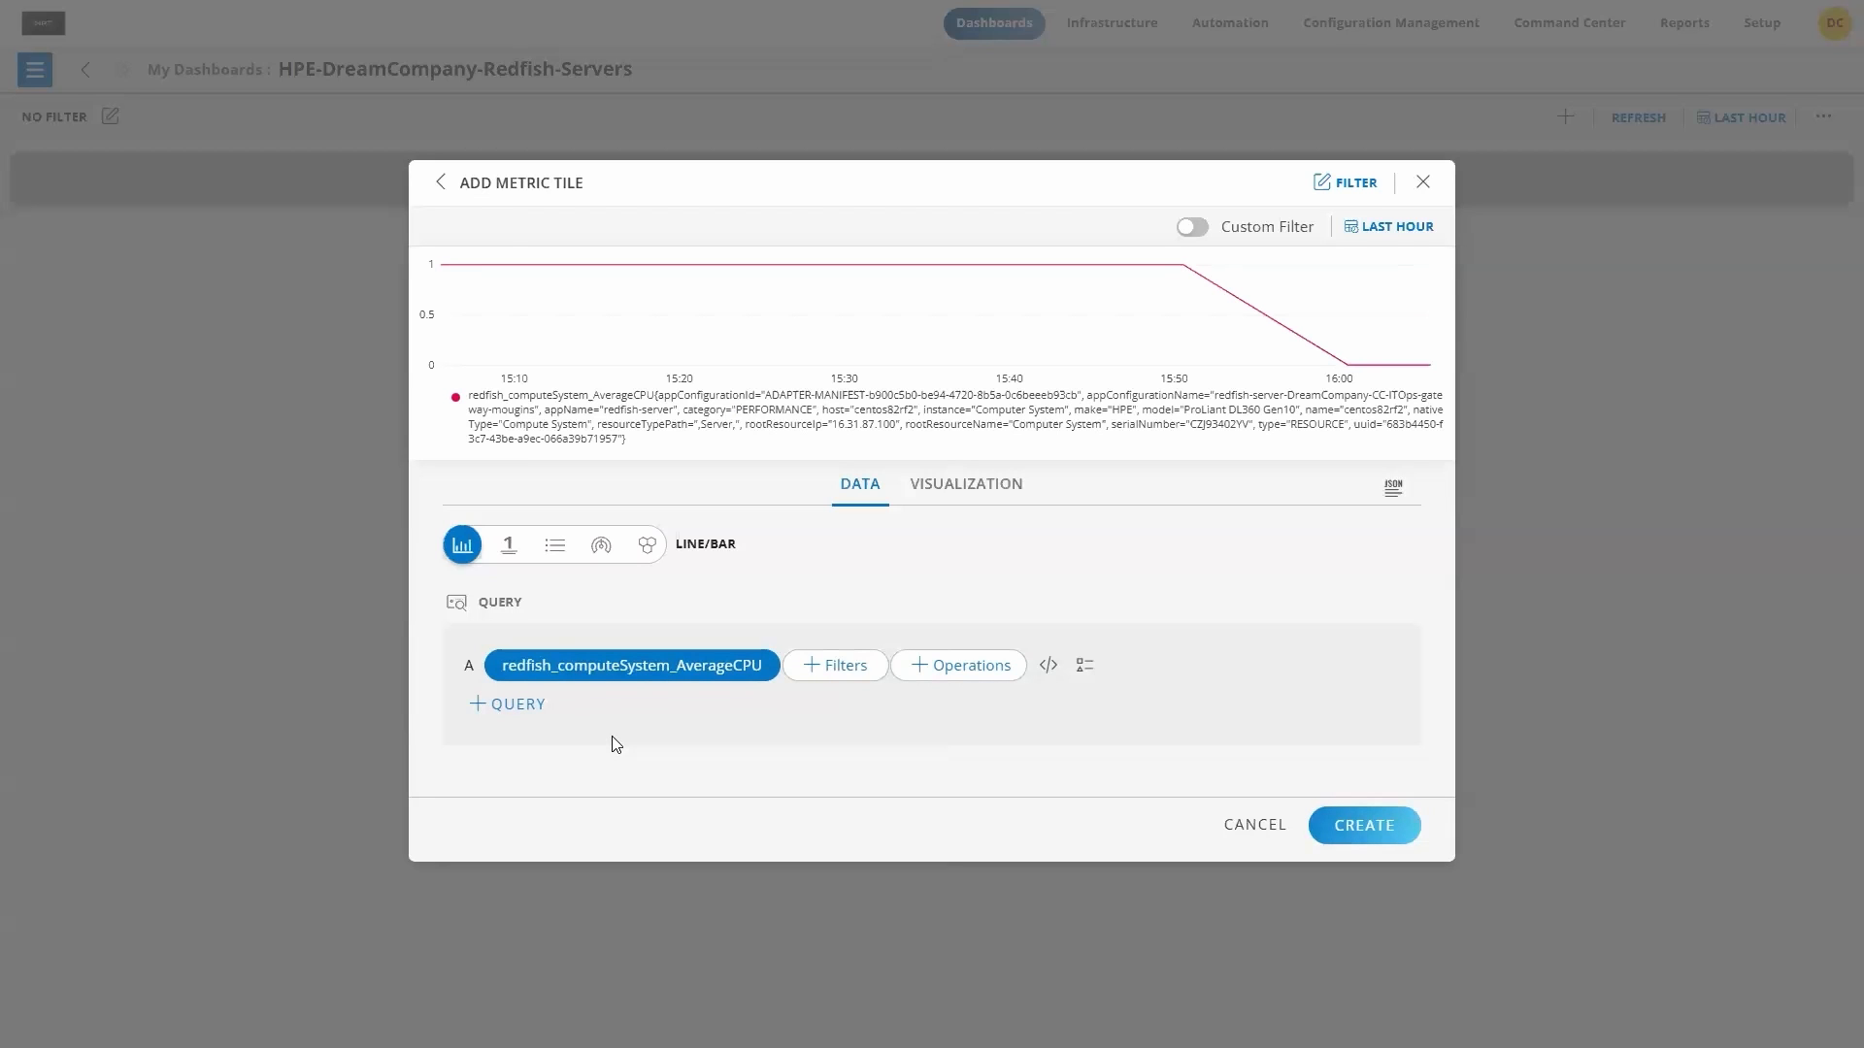
Step: Set the legend of query A to {{name}}-{{rootResourceIp}}
left_click(1086, 665)
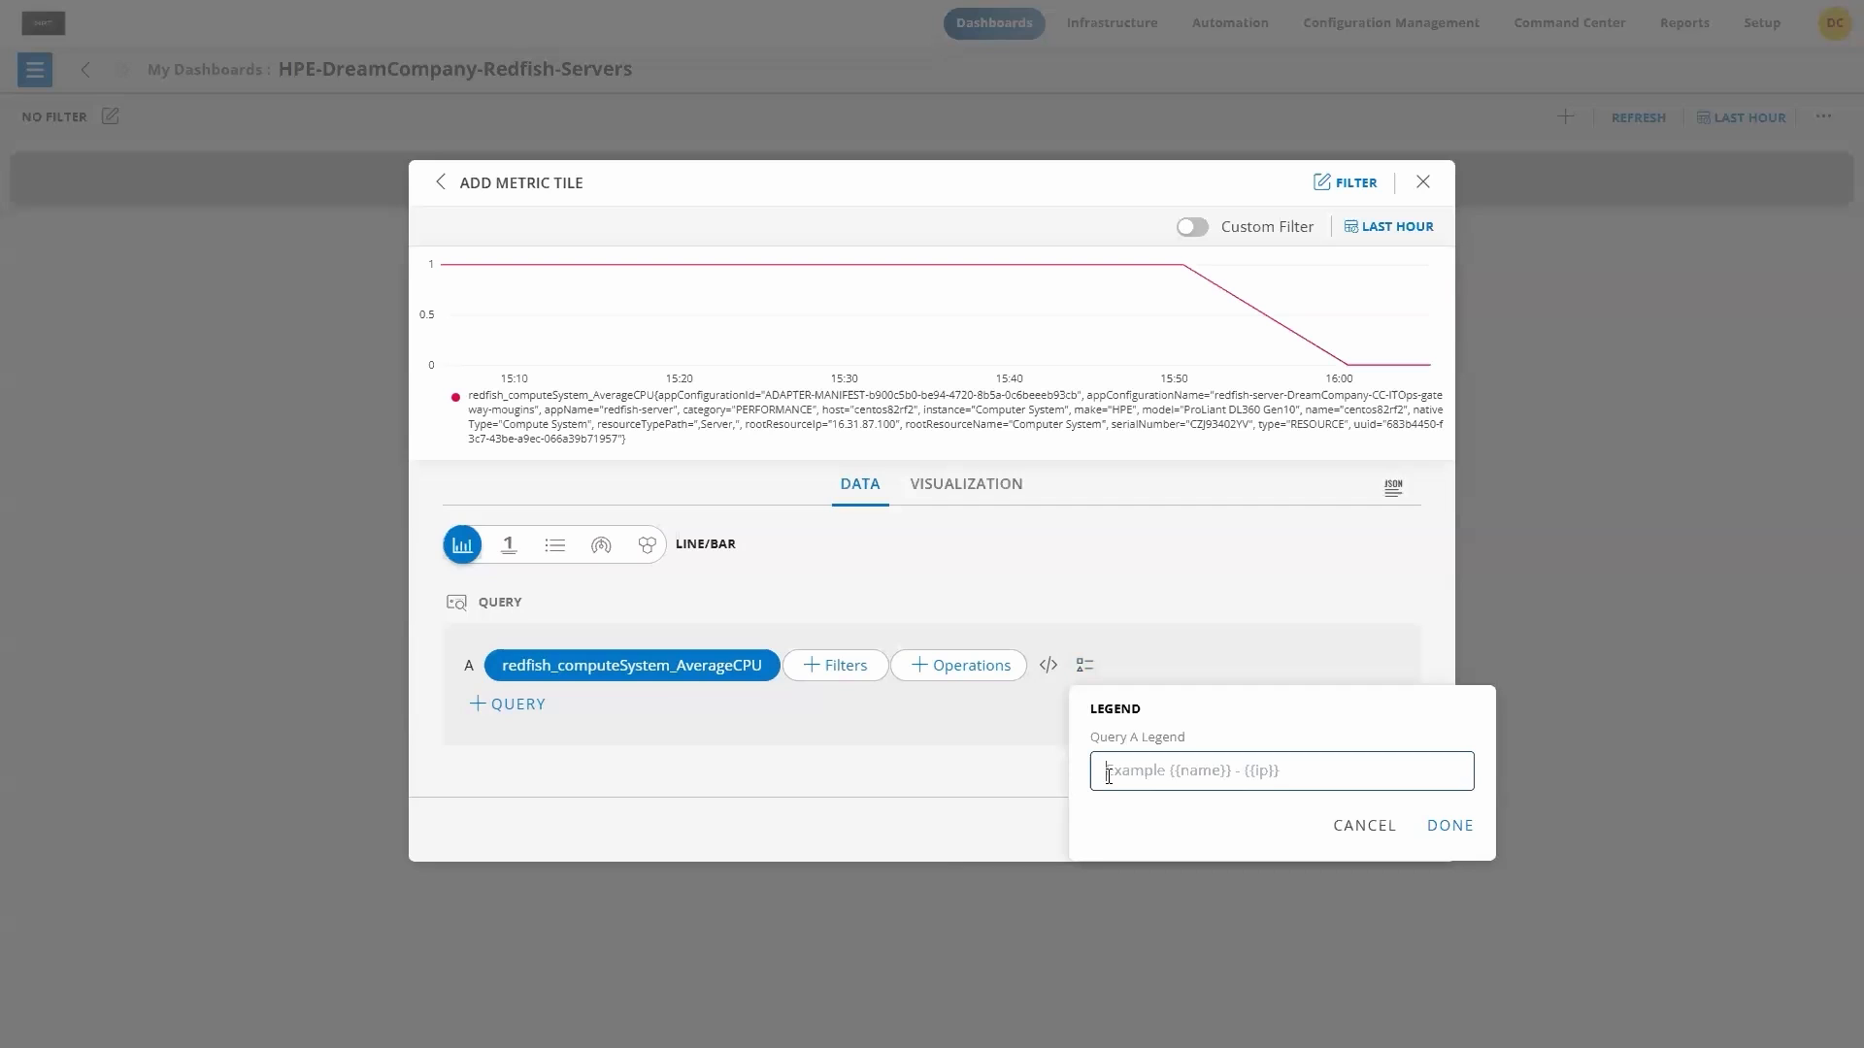
type("{{n")
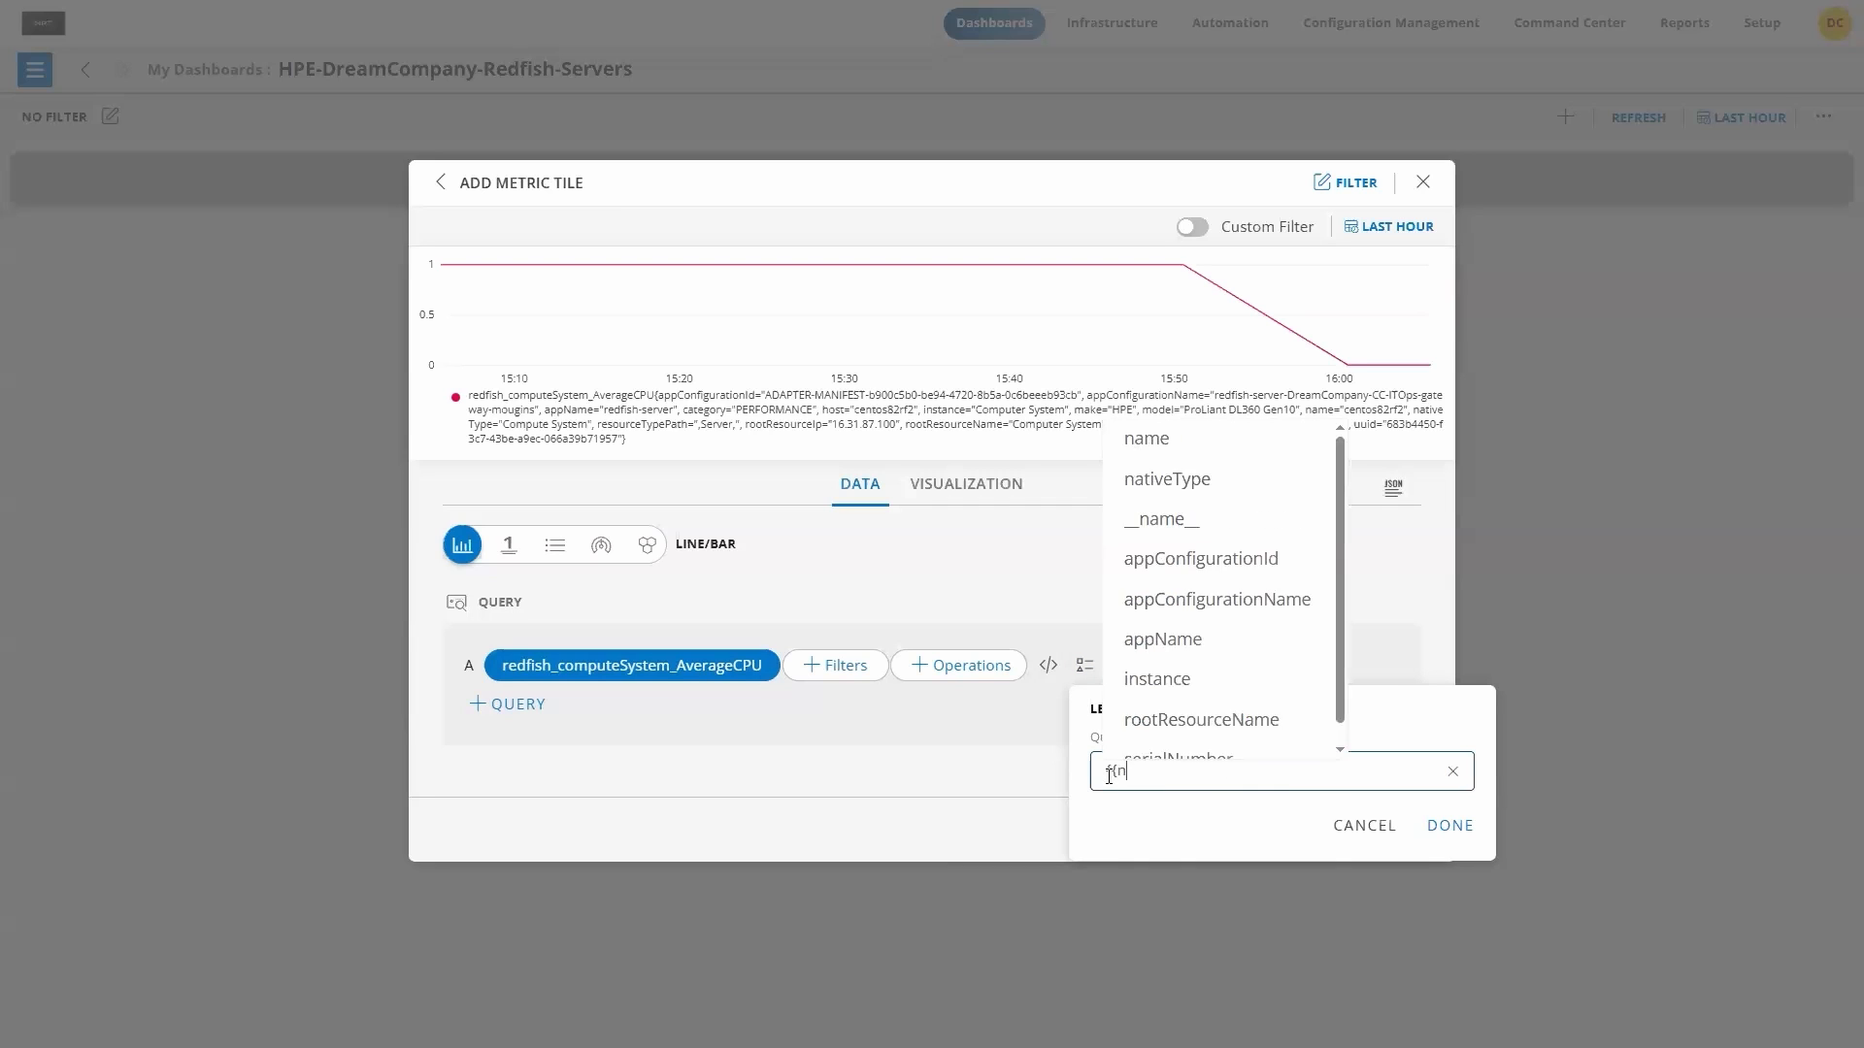
type("ame")
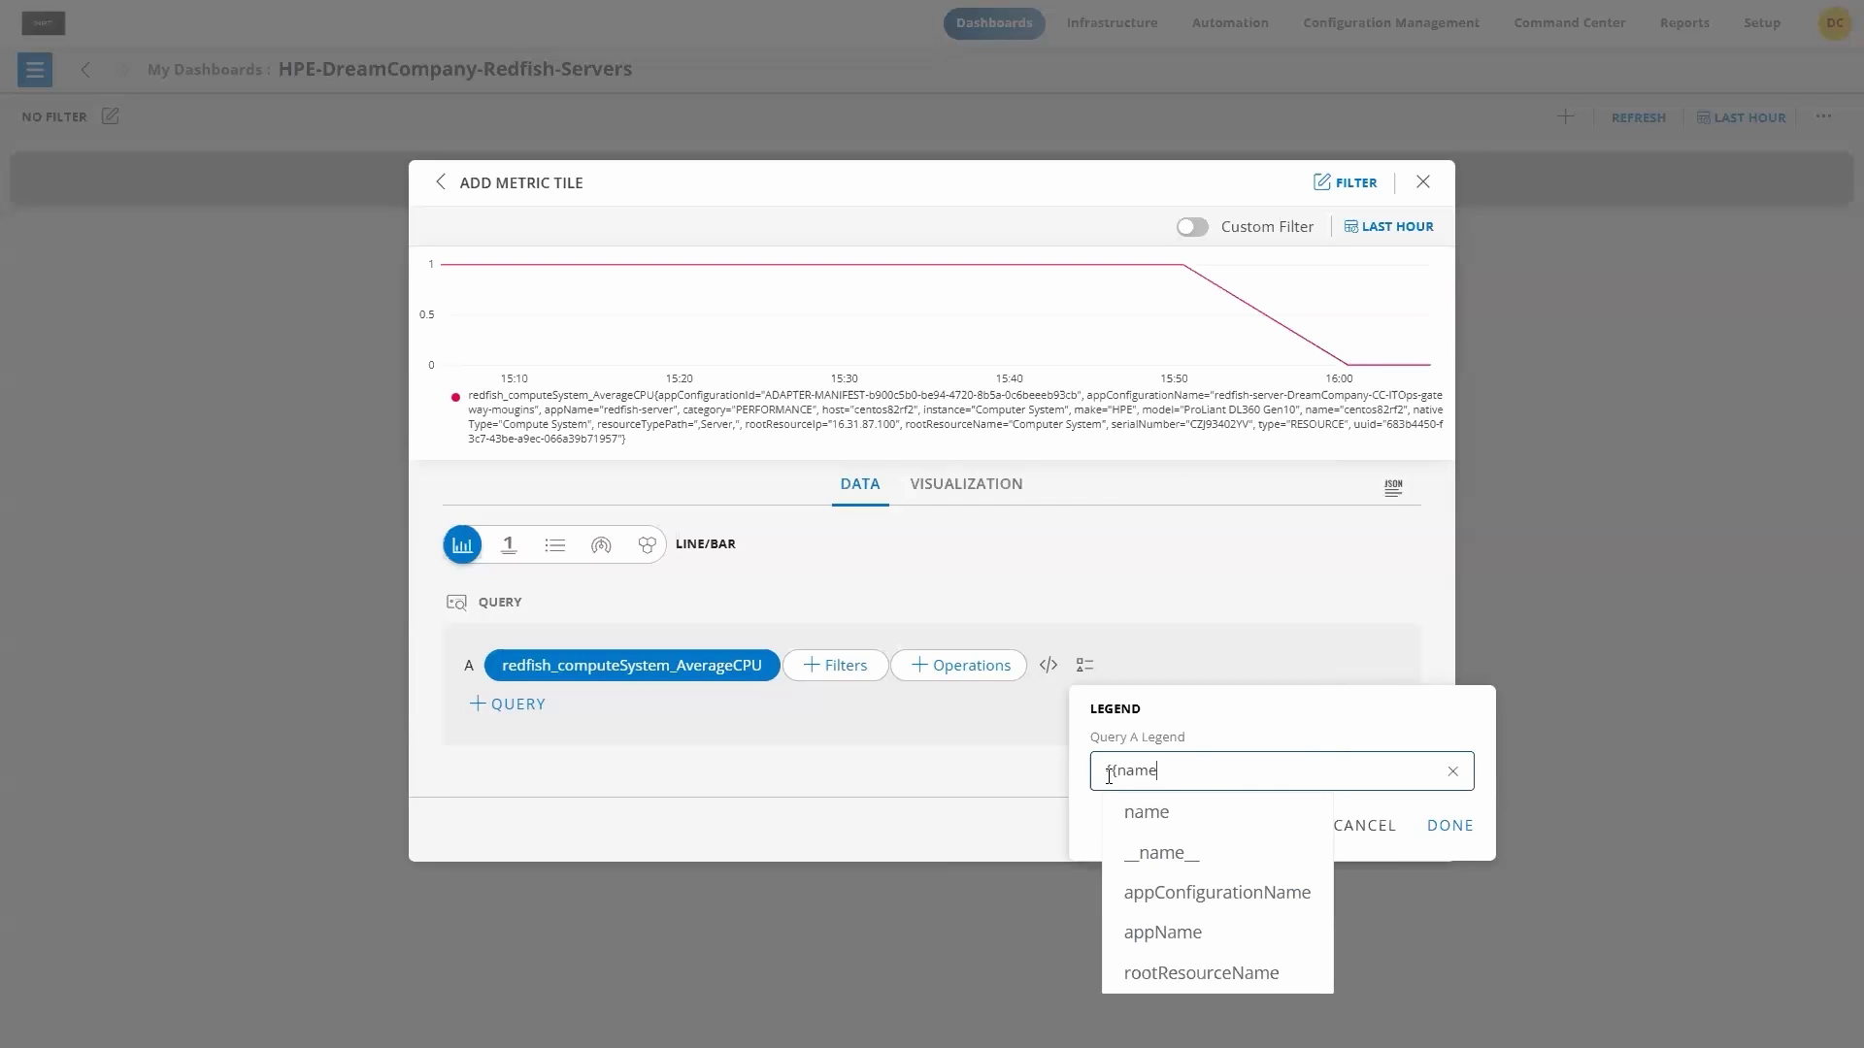
type("}}-{")
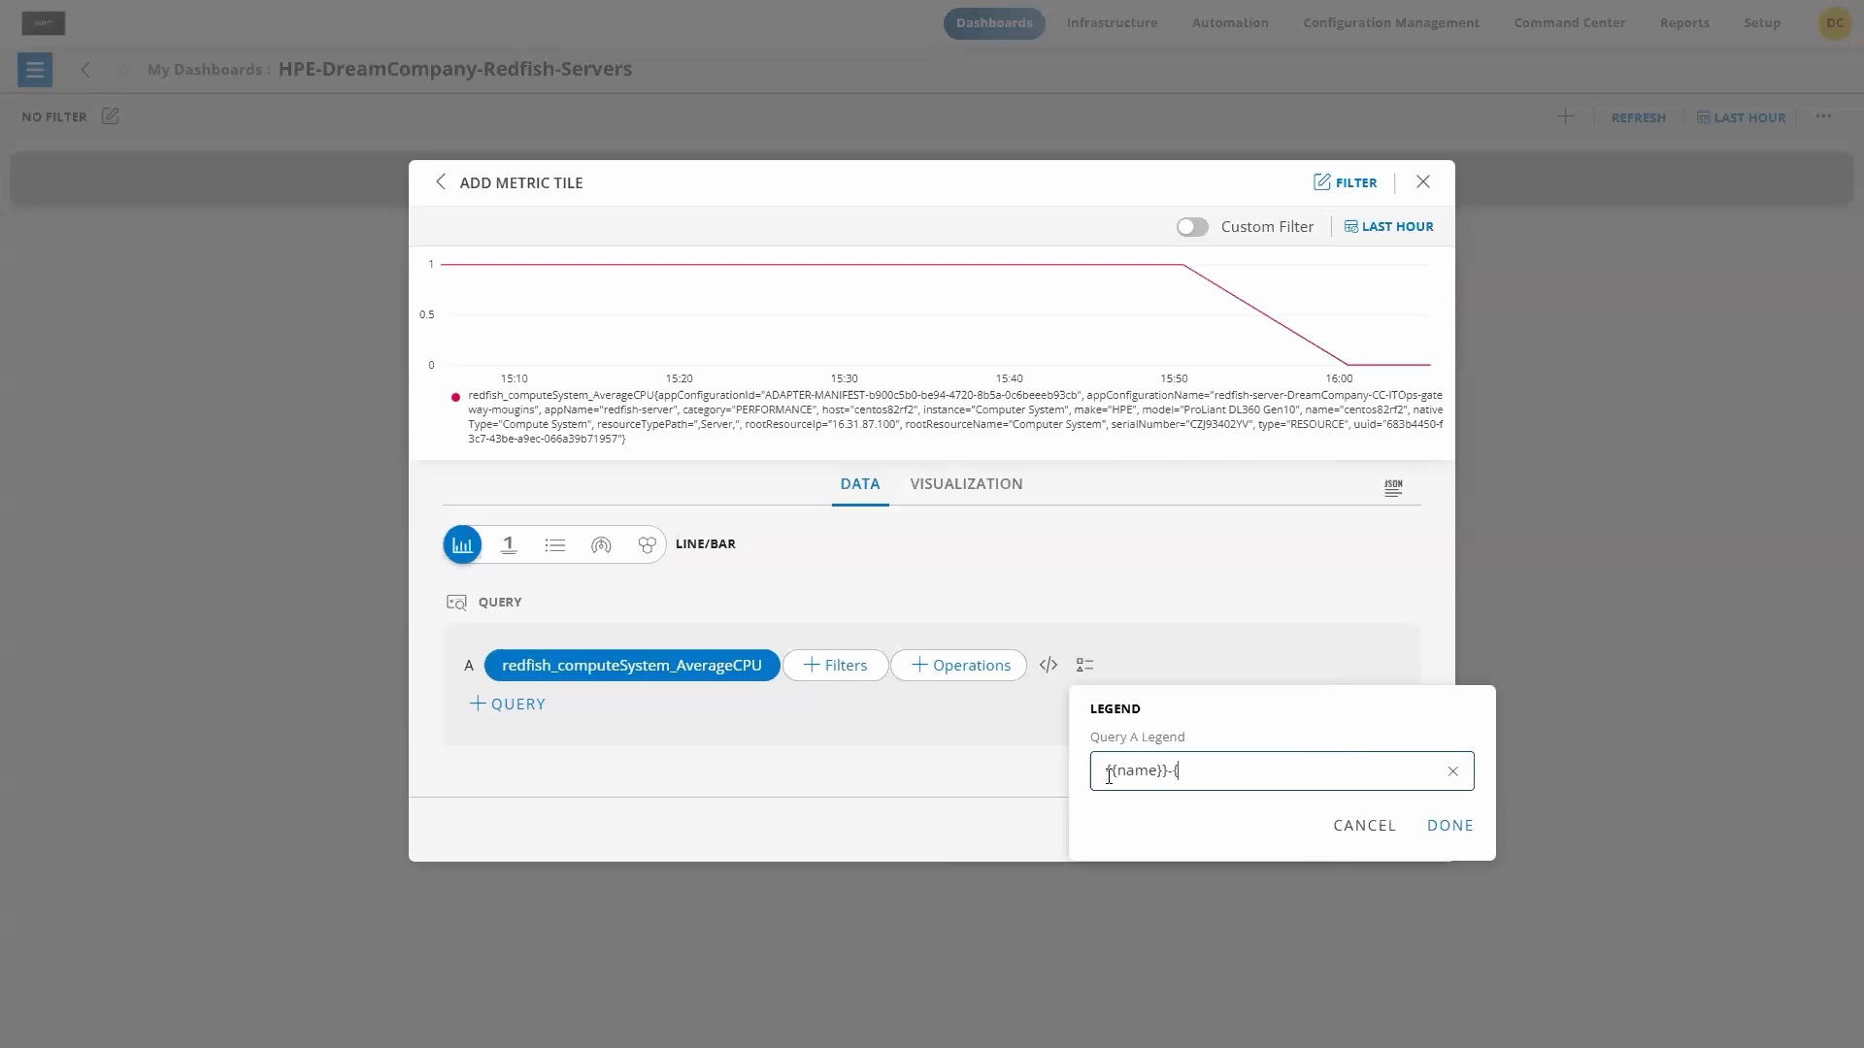
type("{")
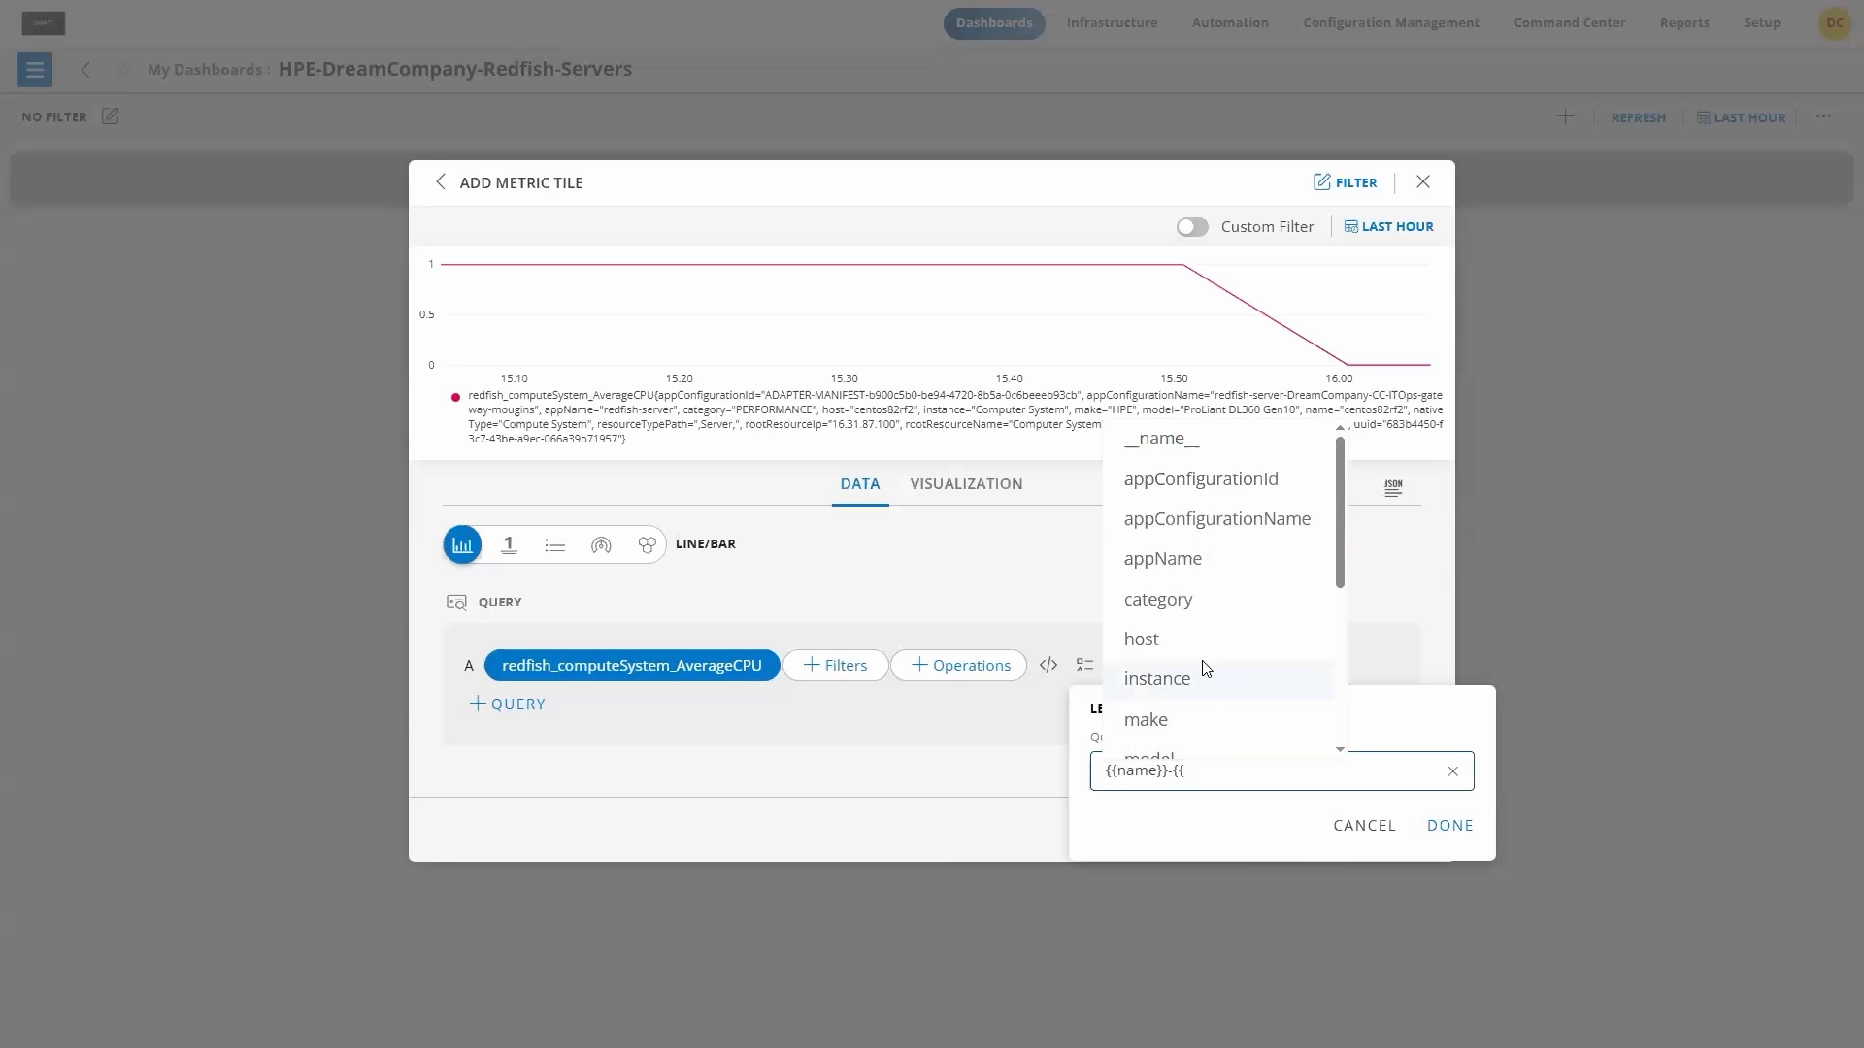
scroll(1204, 668, "down", 3)
scroll(1204, 668, "down", 2)
left_click(1180, 631)
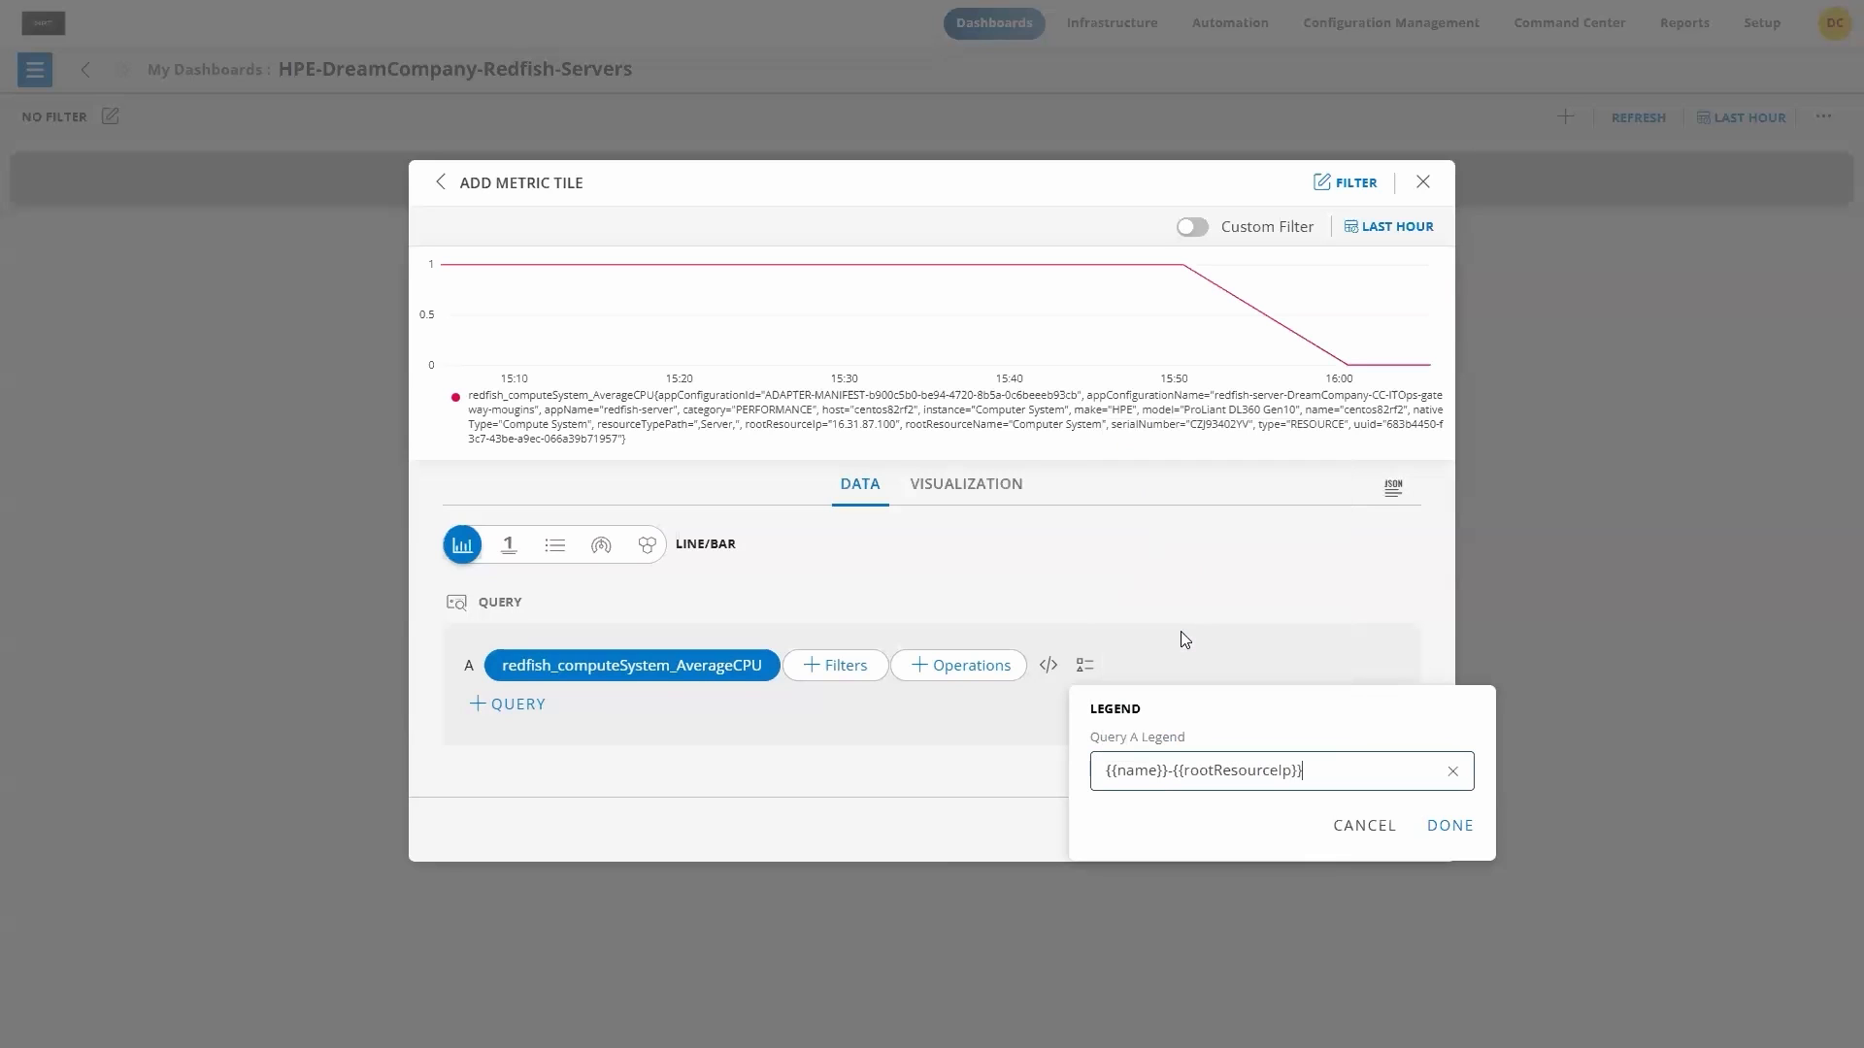
left_click(1451, 836)
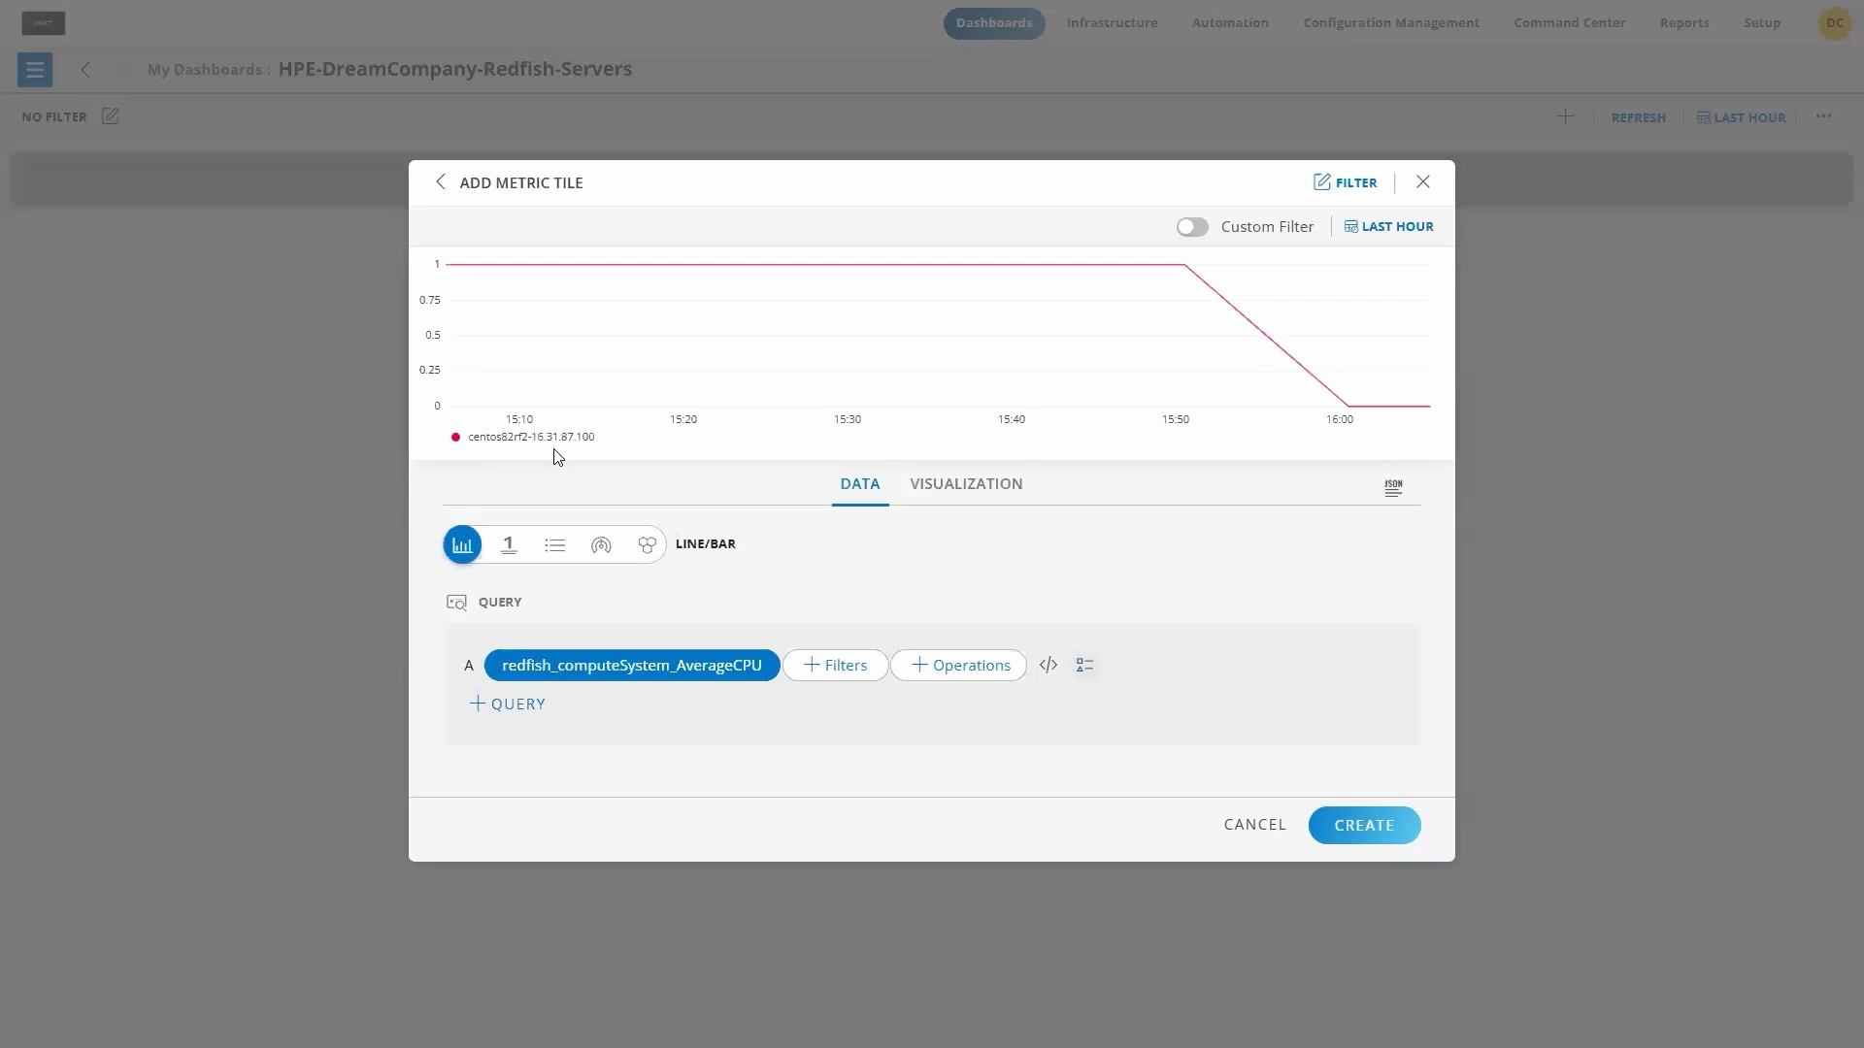
Step: Set the metric tile's time range to Last 24 Hours and its header to Avg CPU Utilization
left_click(1371, 236)
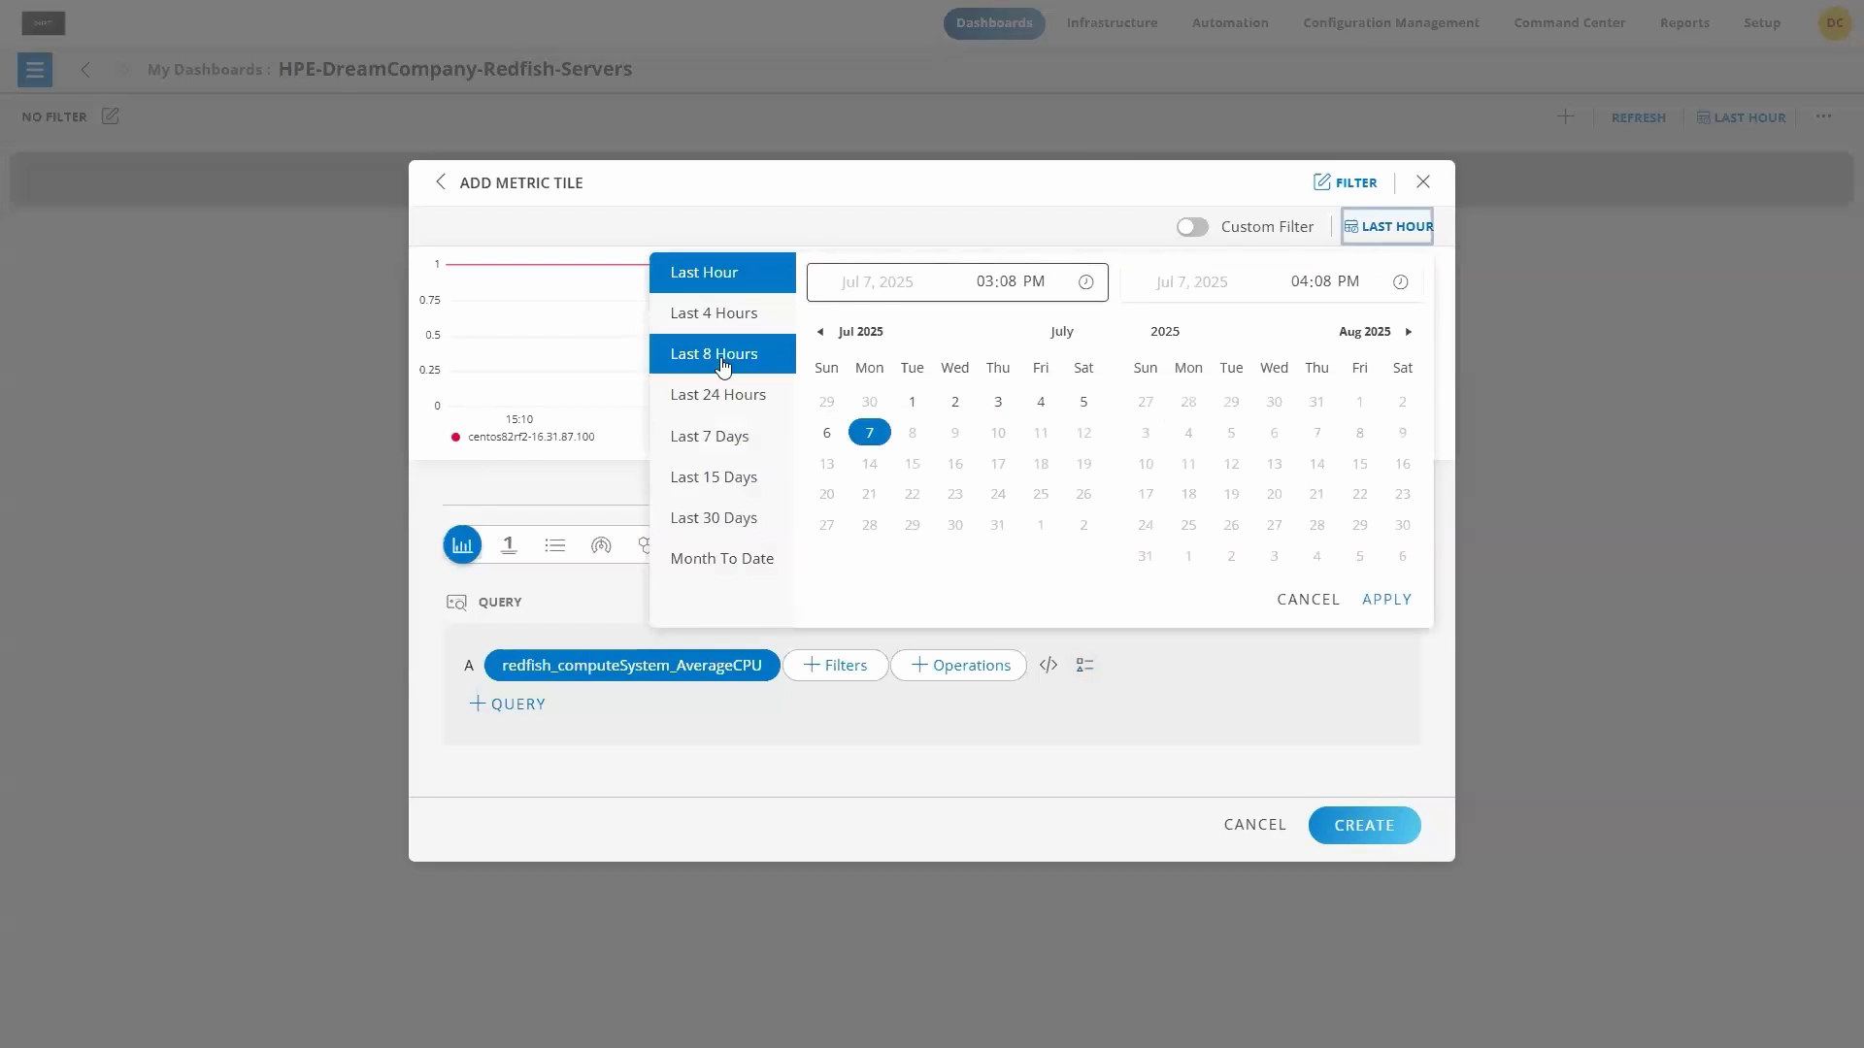
left_click(726, 395)
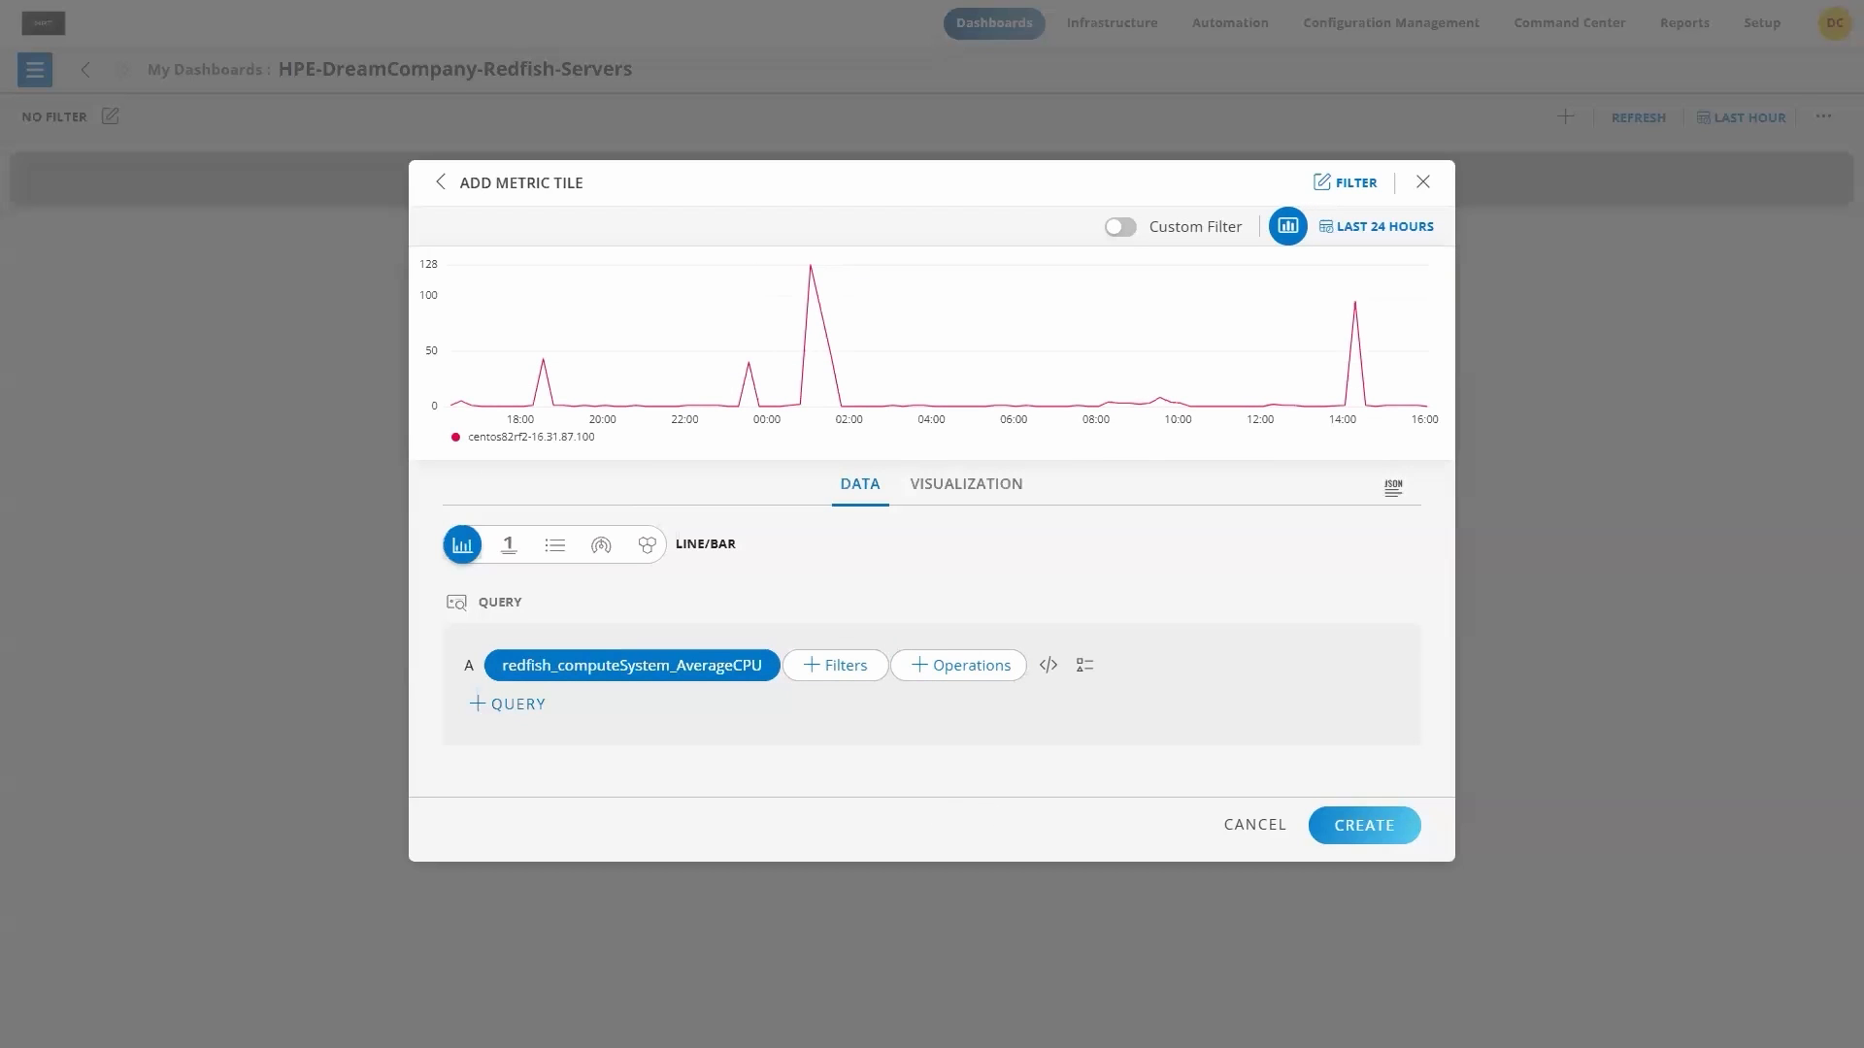
left_click(950, 496)
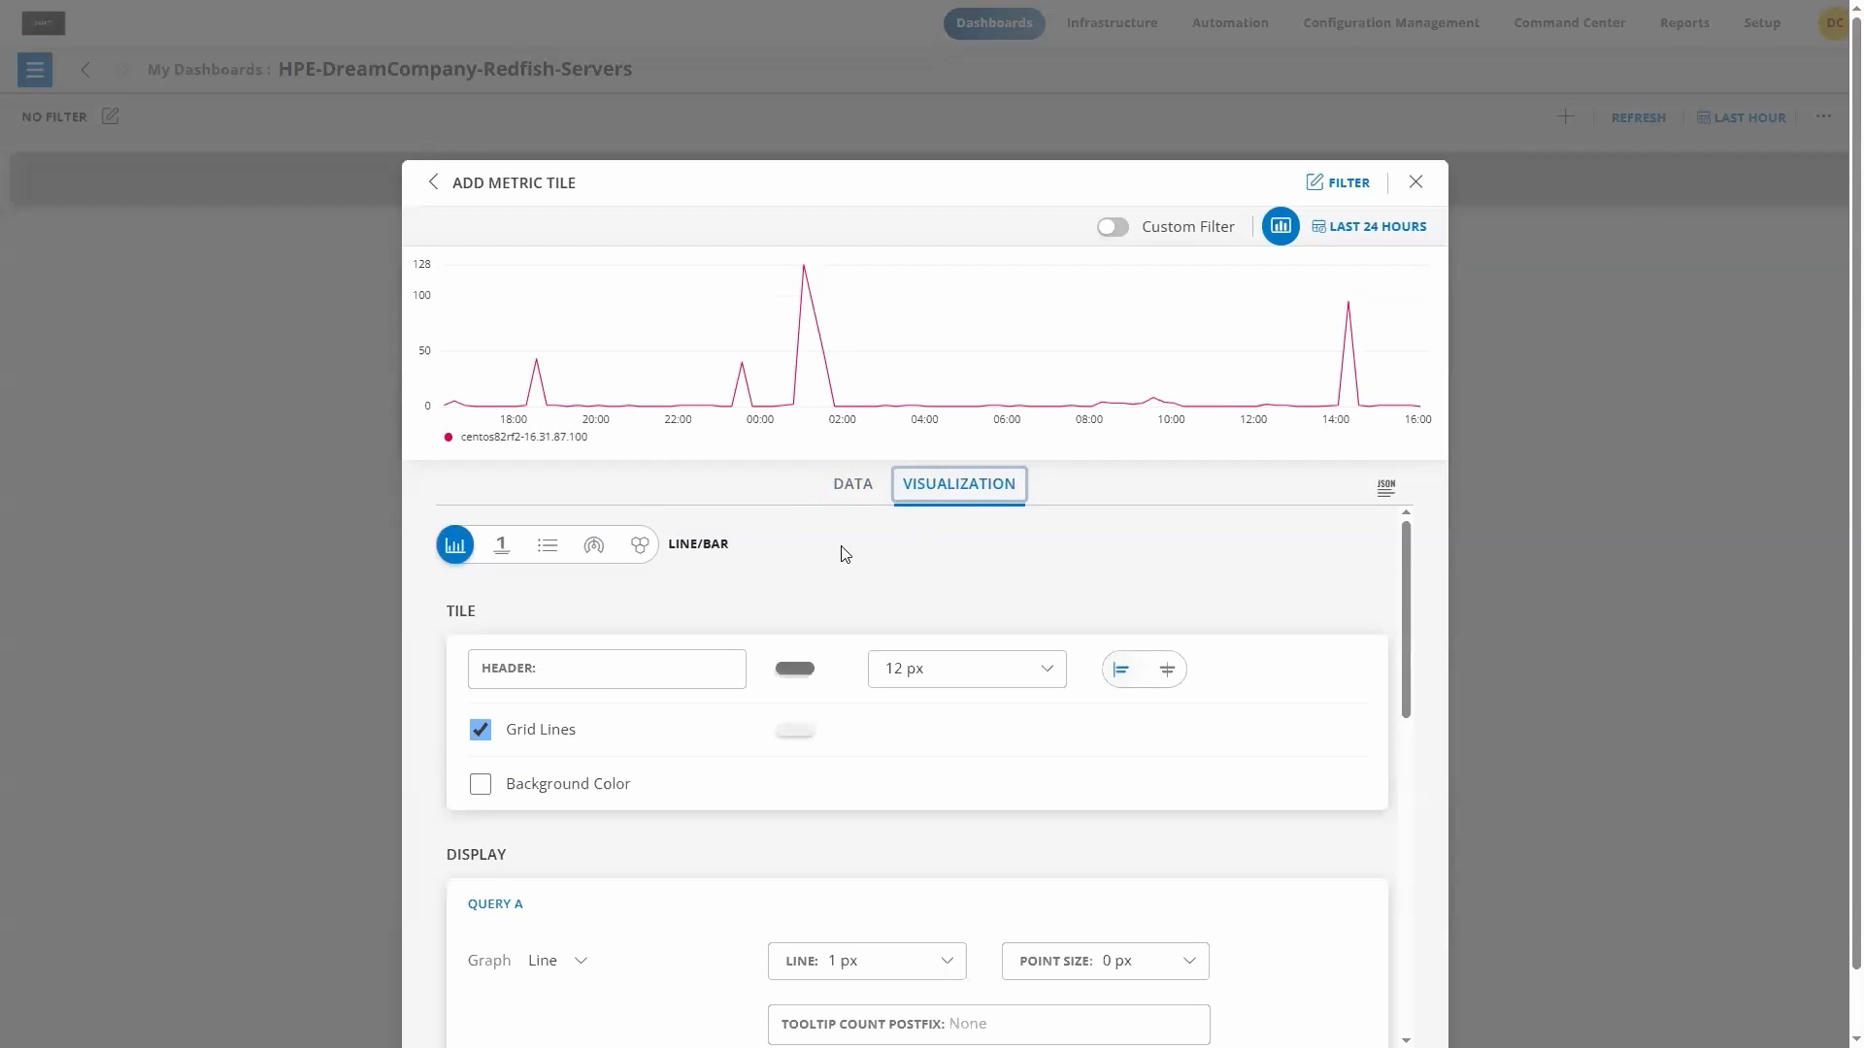
scroll(621, 578, "down", 1)
left_click(610, 571)
type("Avg CPU")
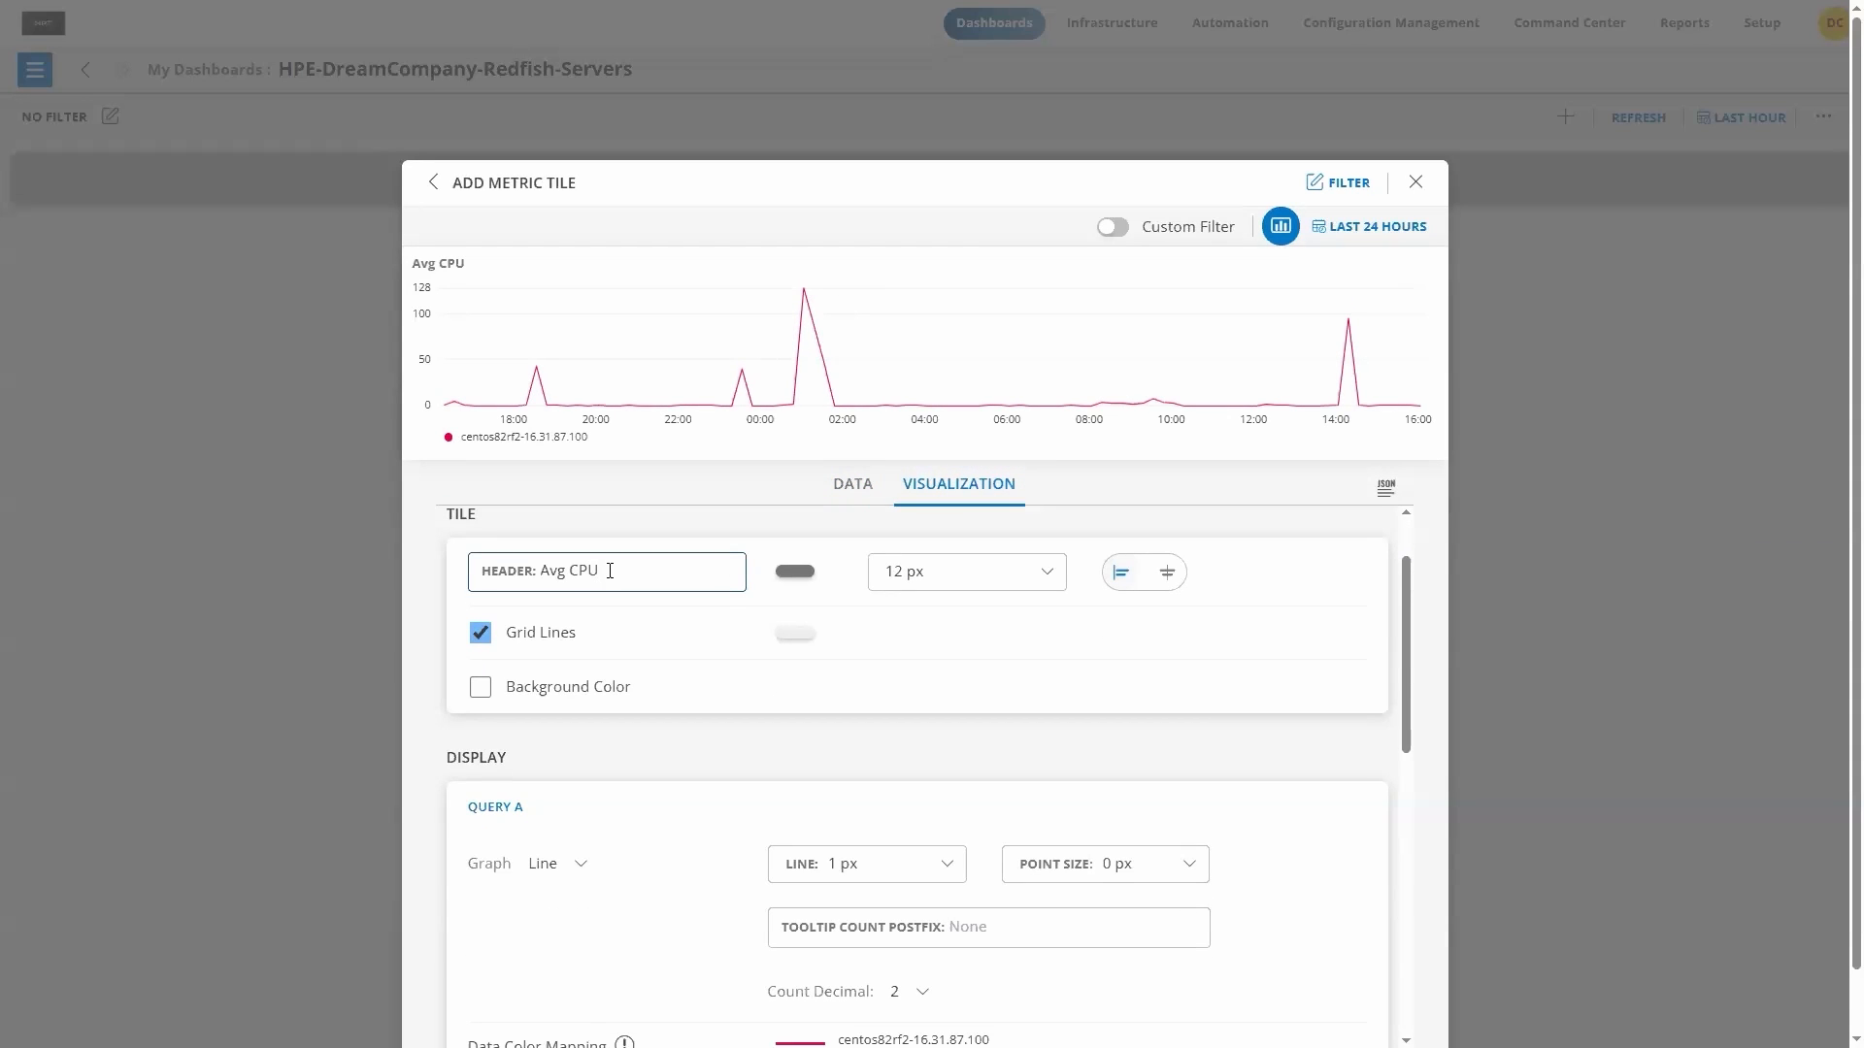
type(" Utilization")
scroll(812, 699, "down", 2)
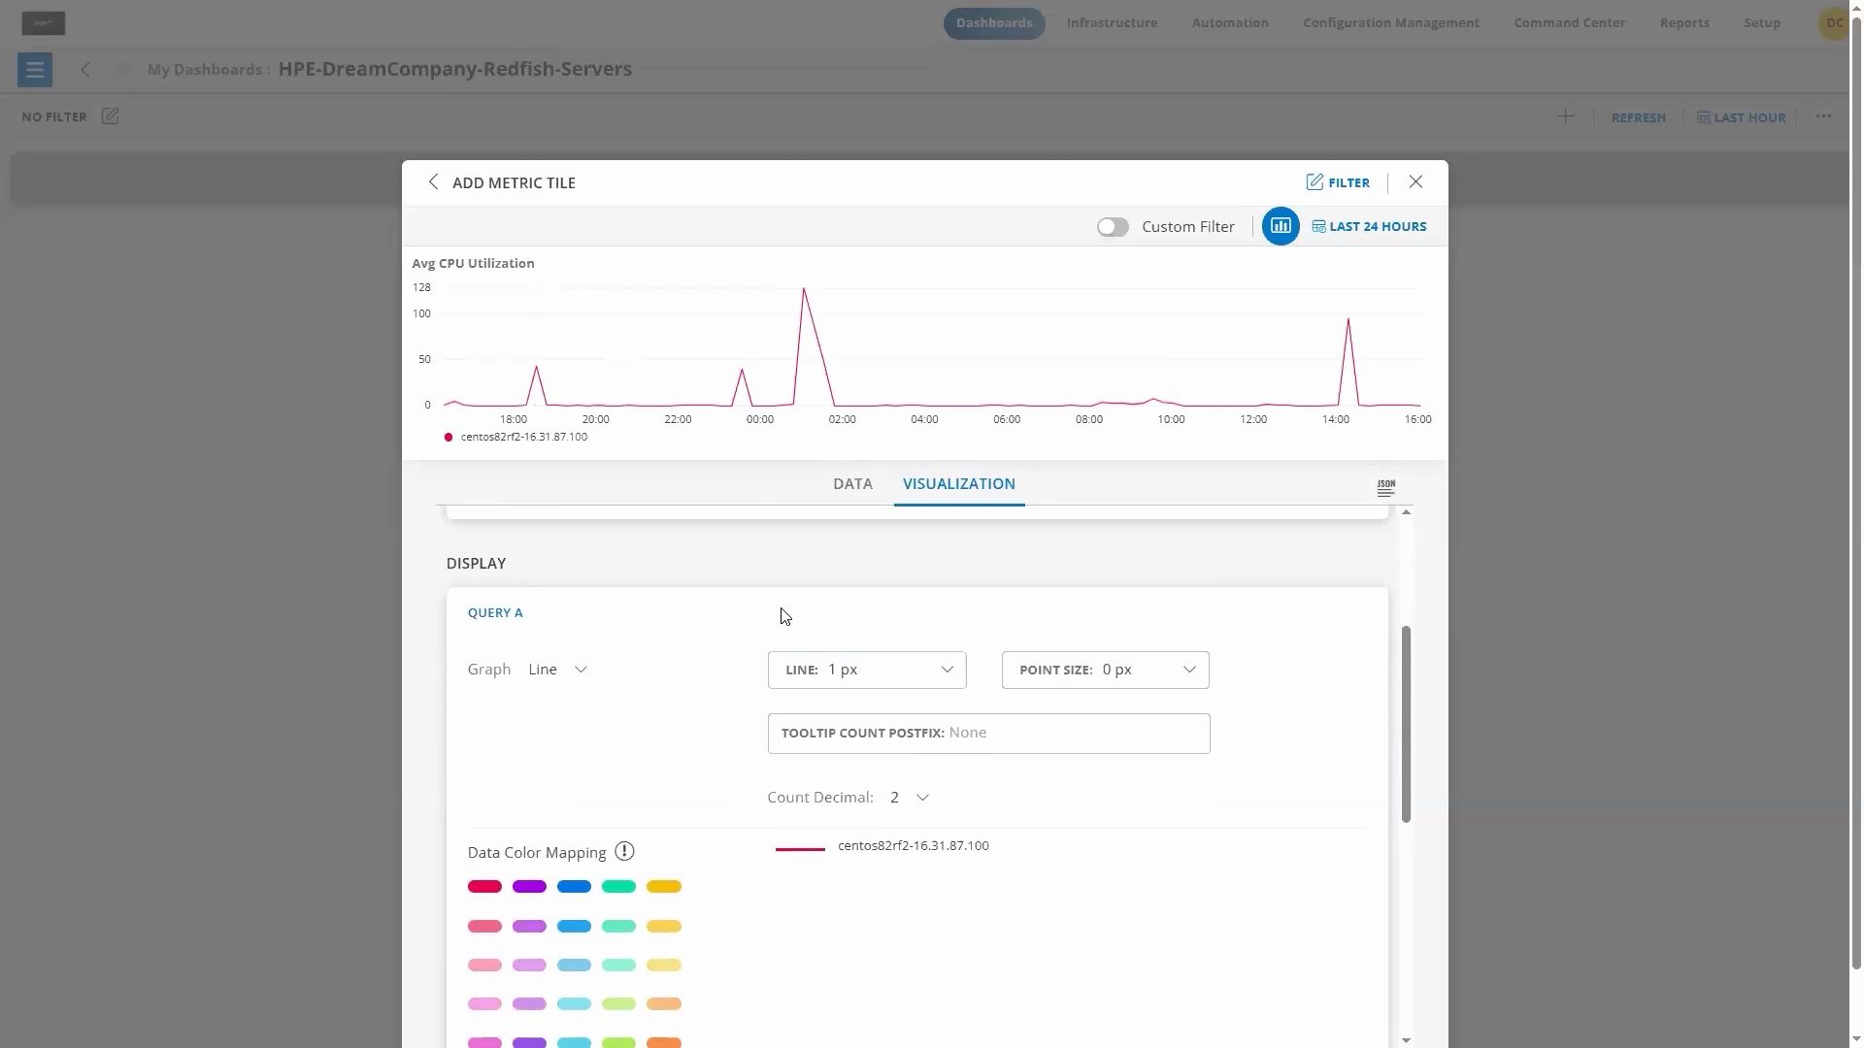
Step: Change the data color of the query A line to blue 0024FF and save it
scroll(657, 685, "down", 2)
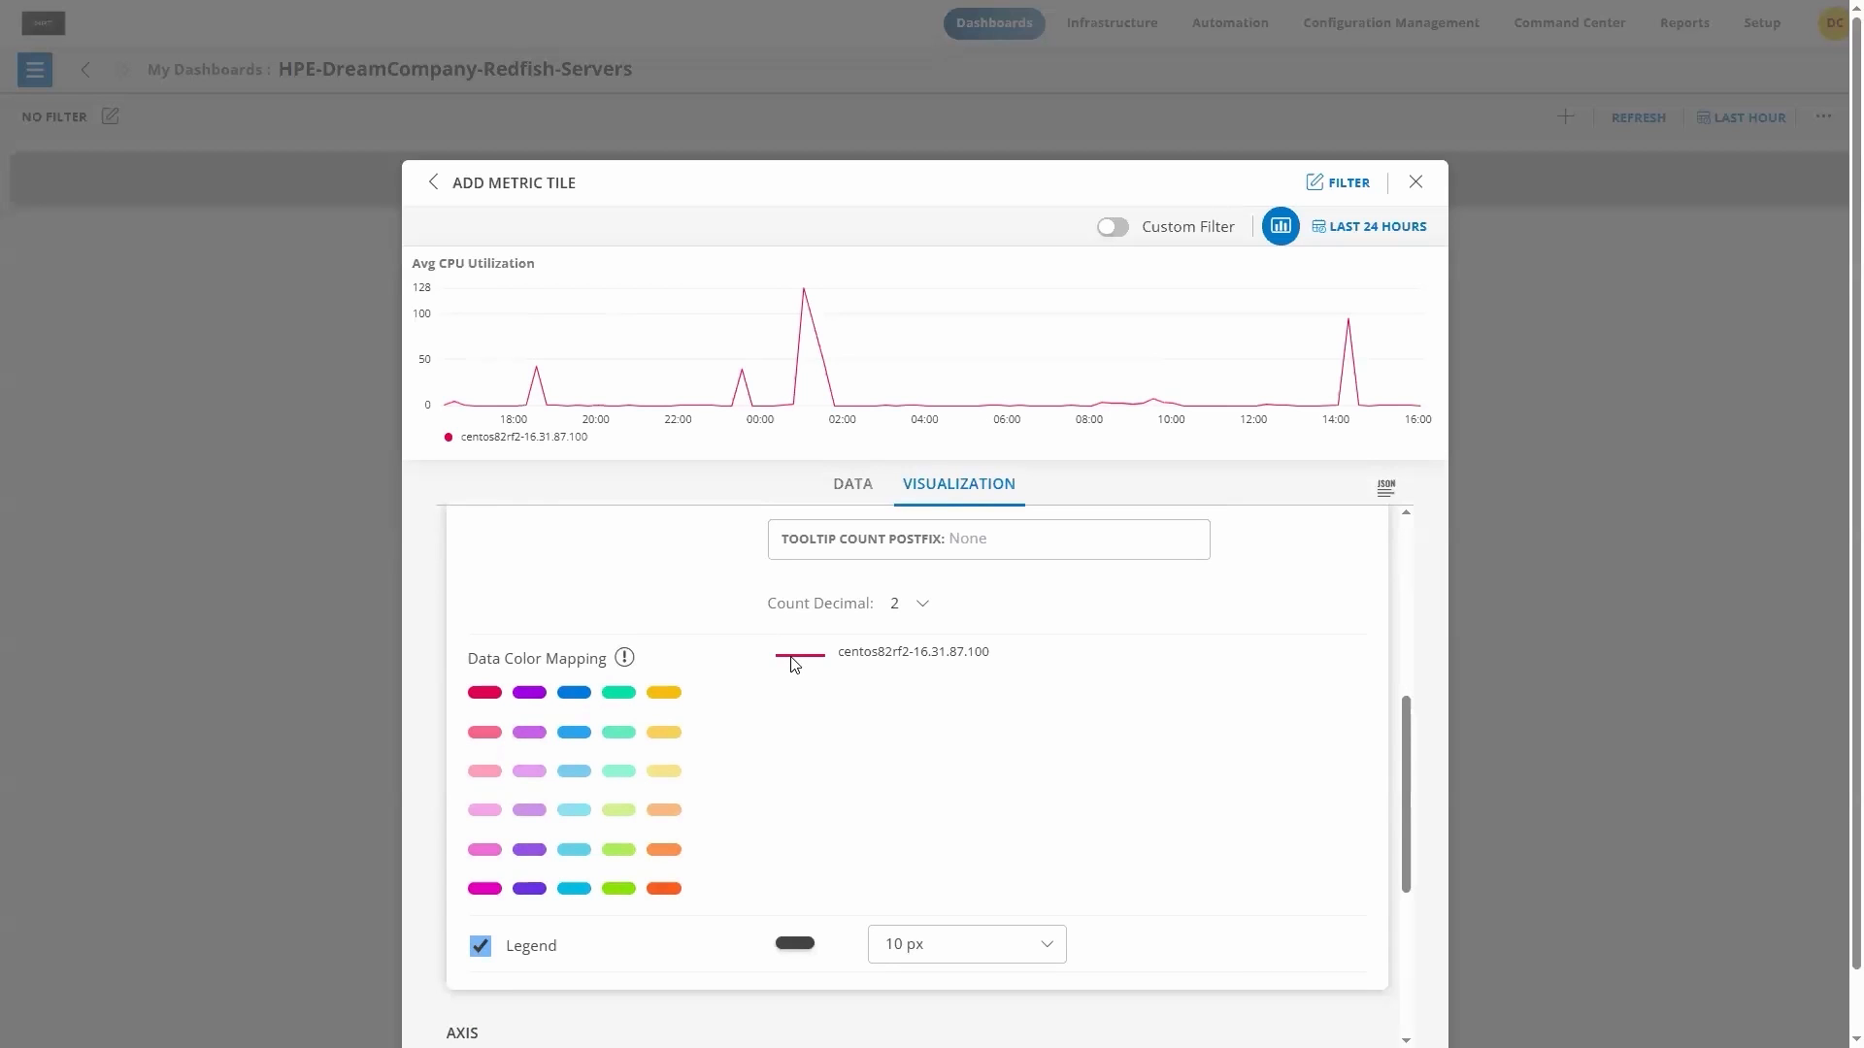
left_click(481, 696)
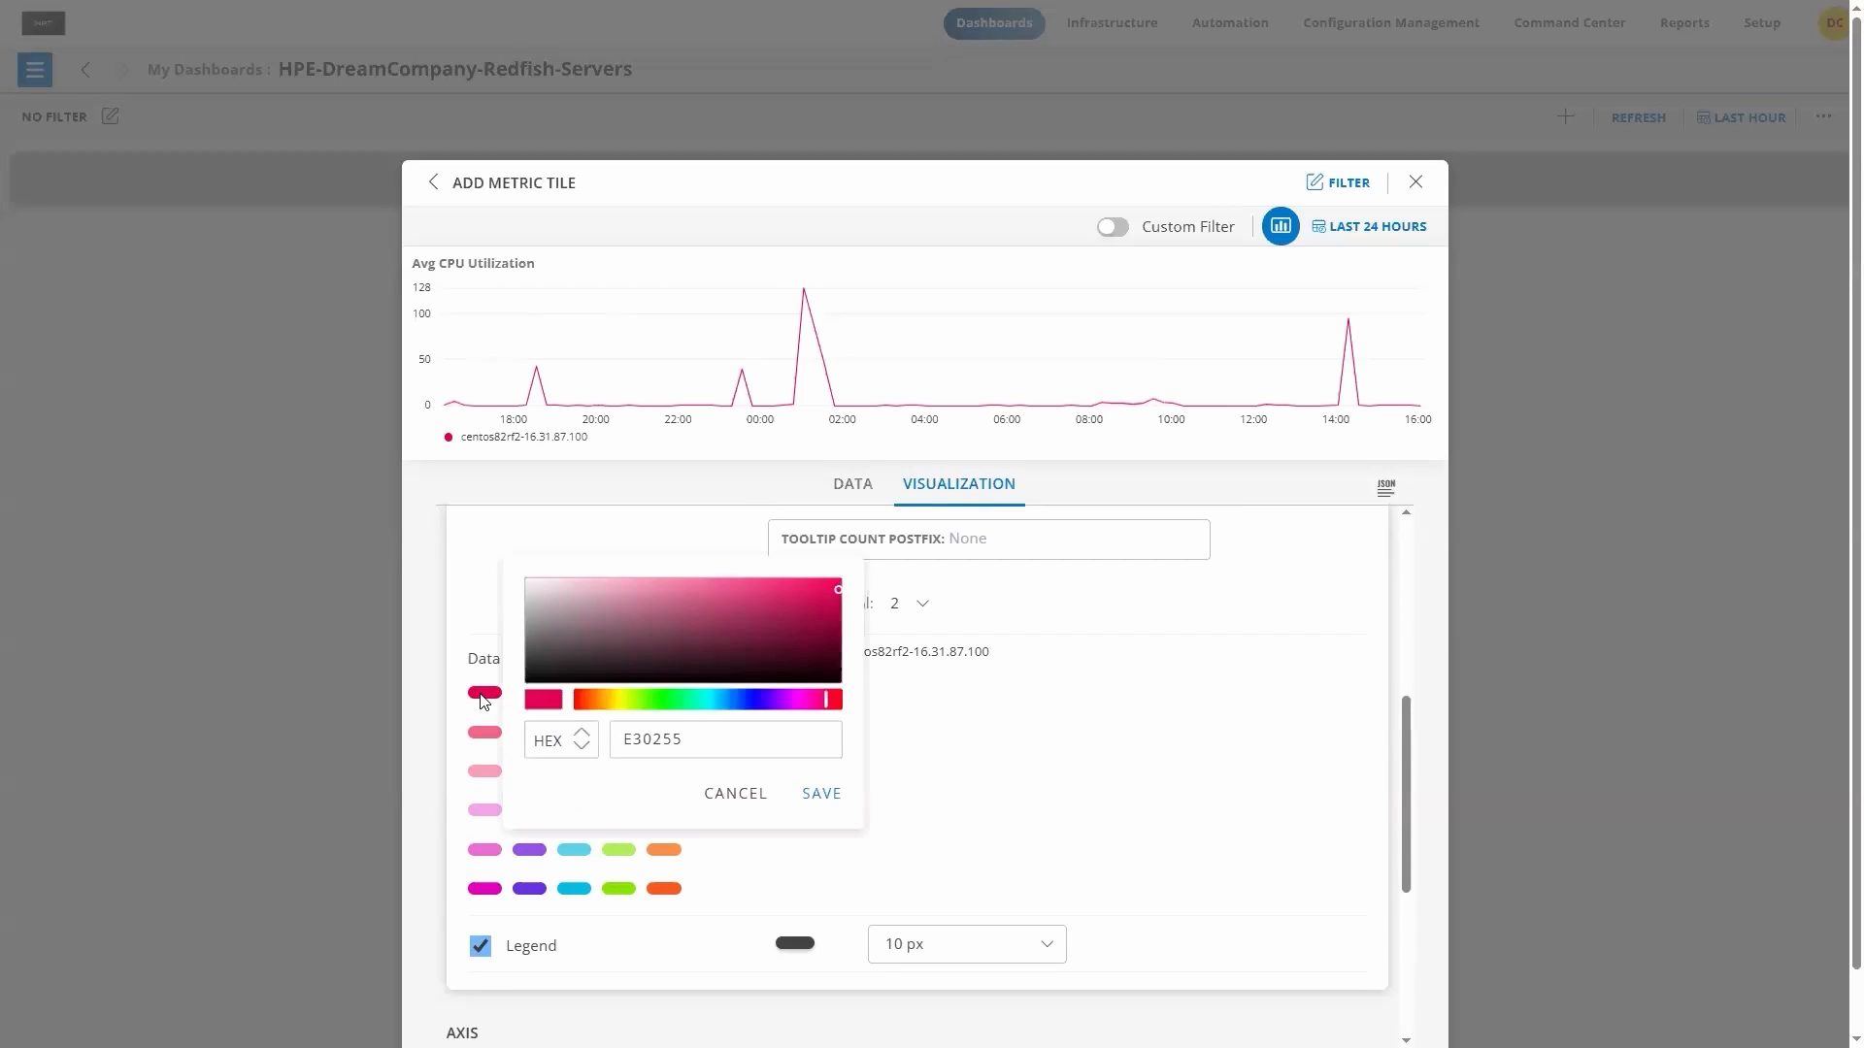
left_click(747, 699)
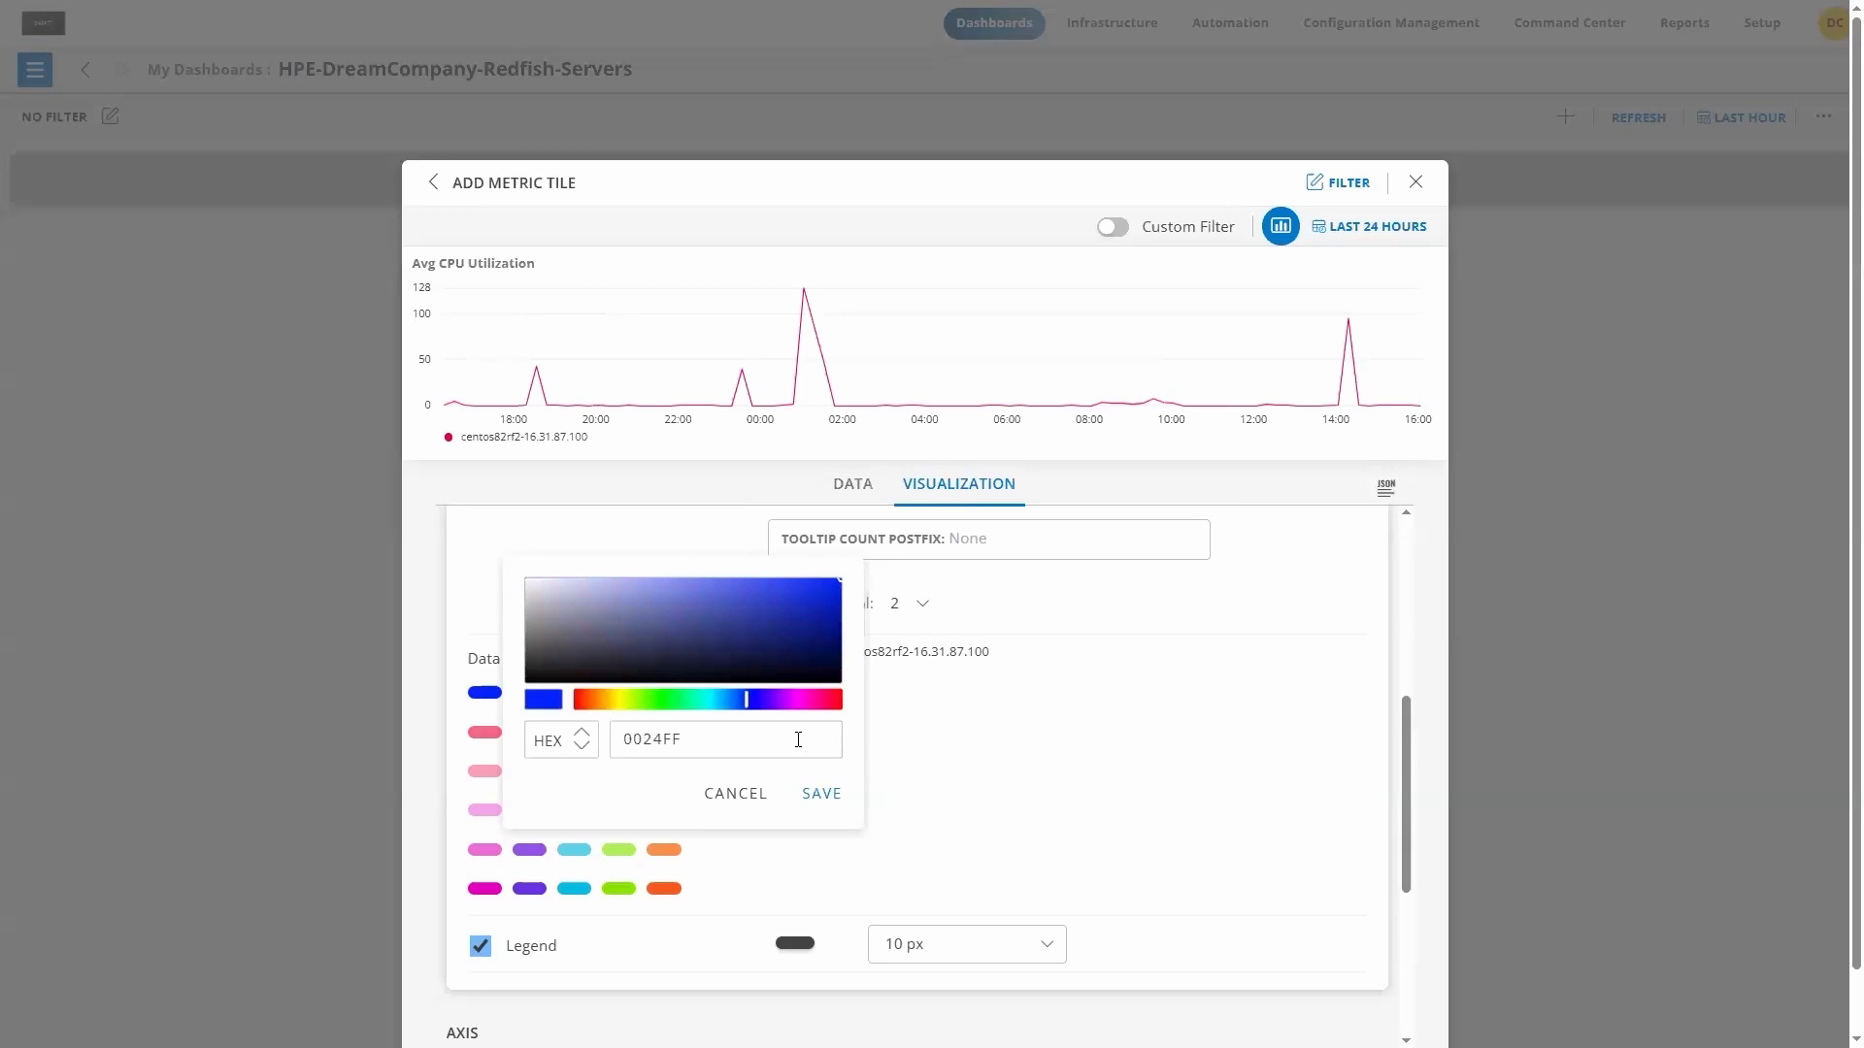
left_click(817, 795)
Step: Label the chart's X-axis Time and its query A Y-axis CPU Utilization
scroll(903, 811, "down", 3)
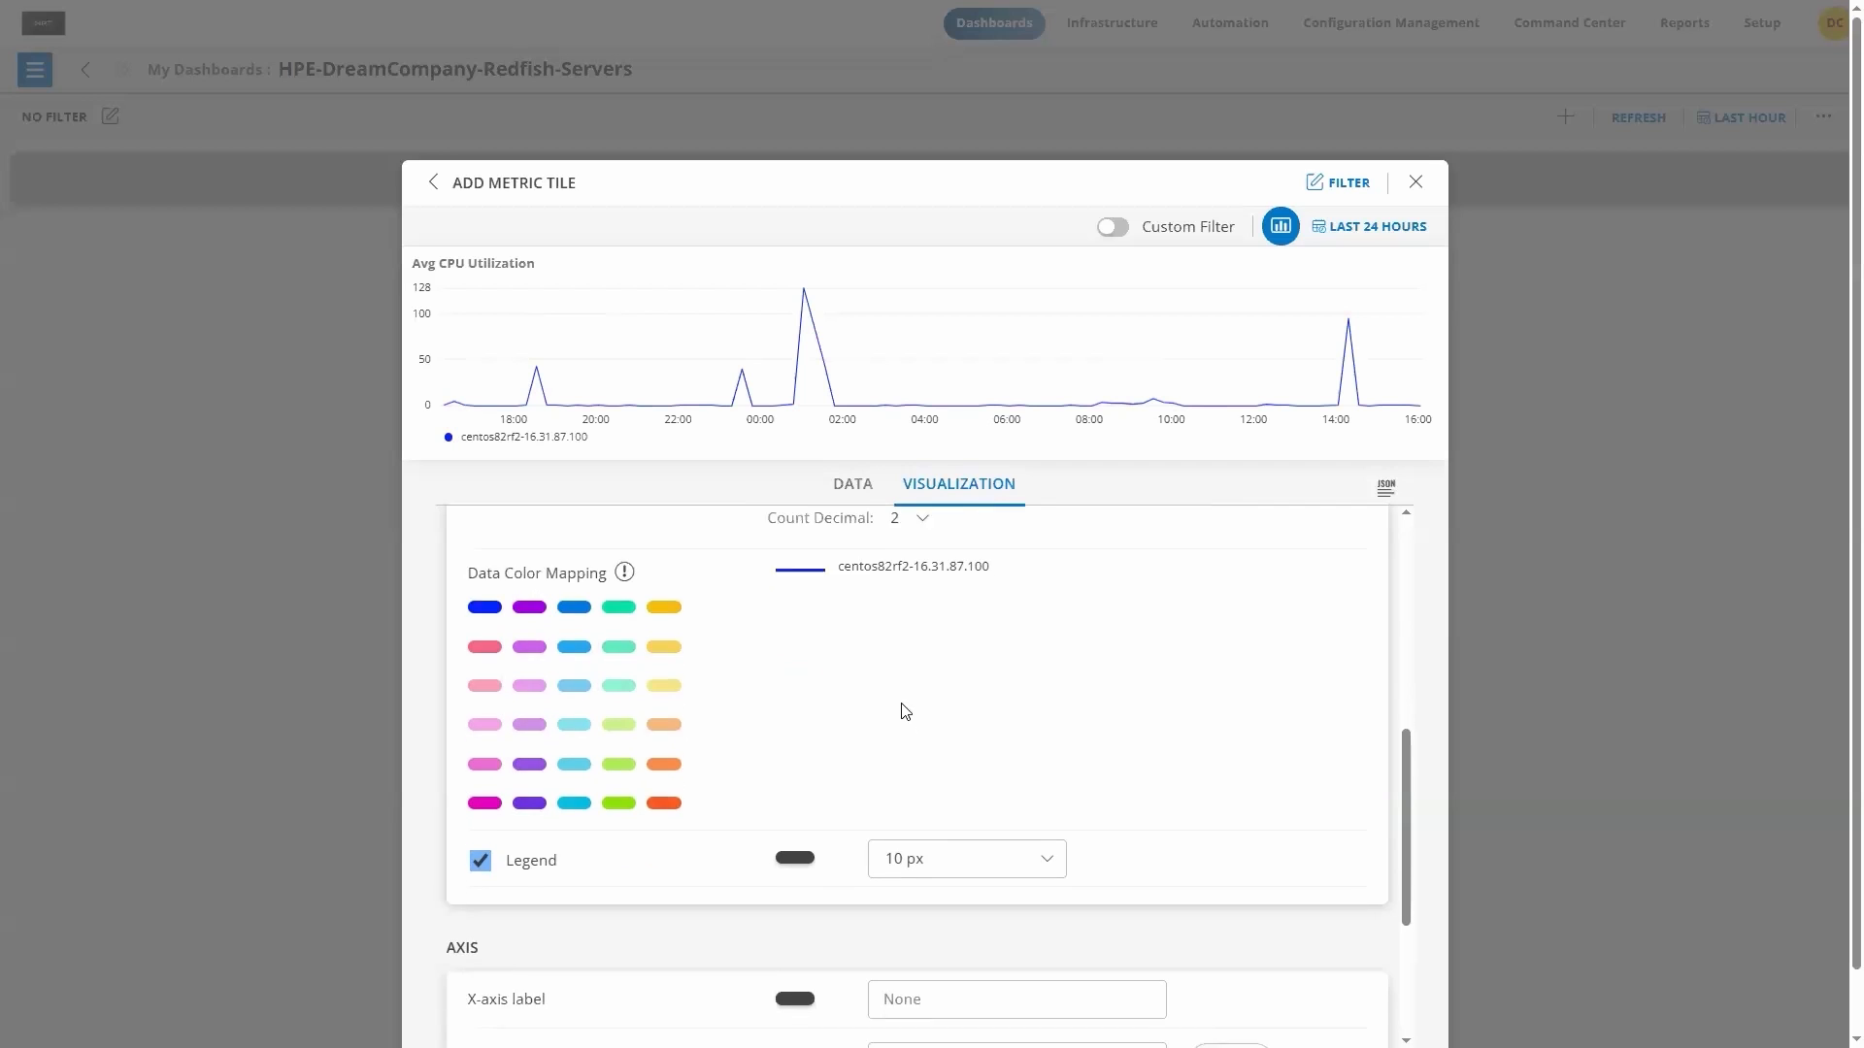
scroll(767, 577, "down", 1)
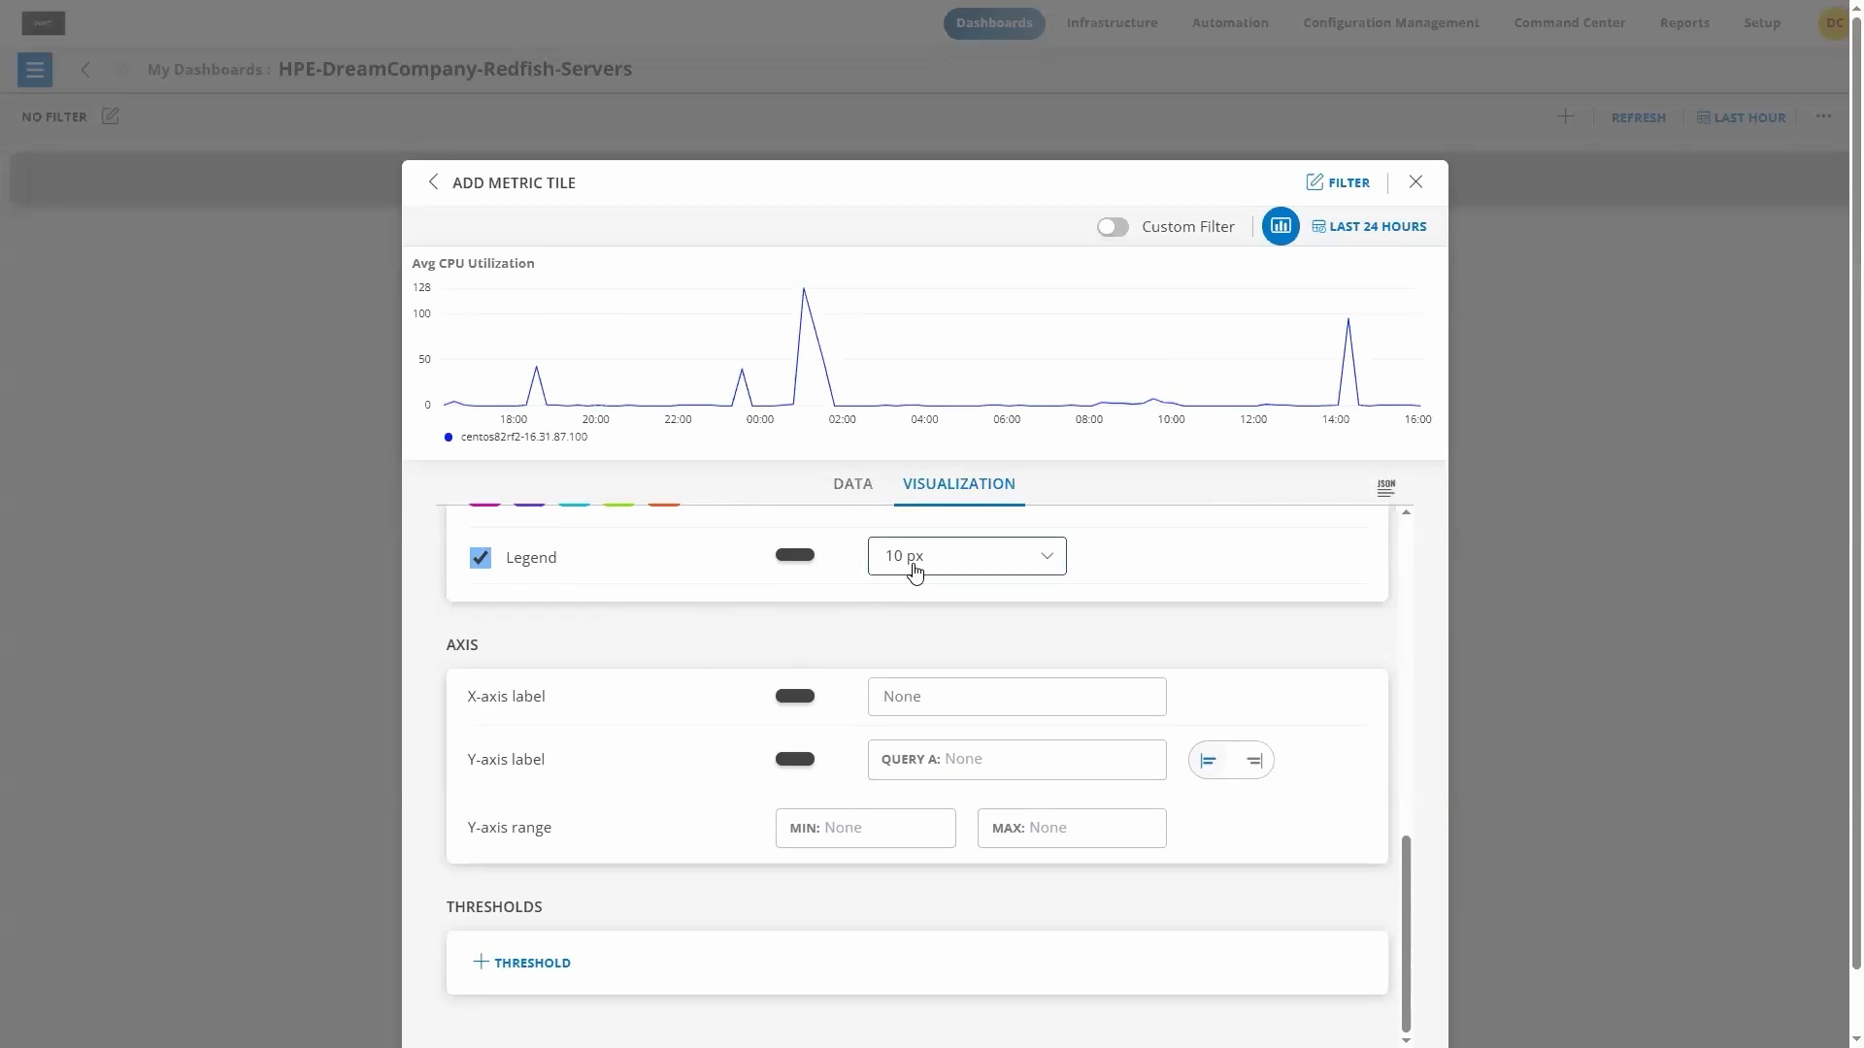
type("Time")
left_click(955, 763)
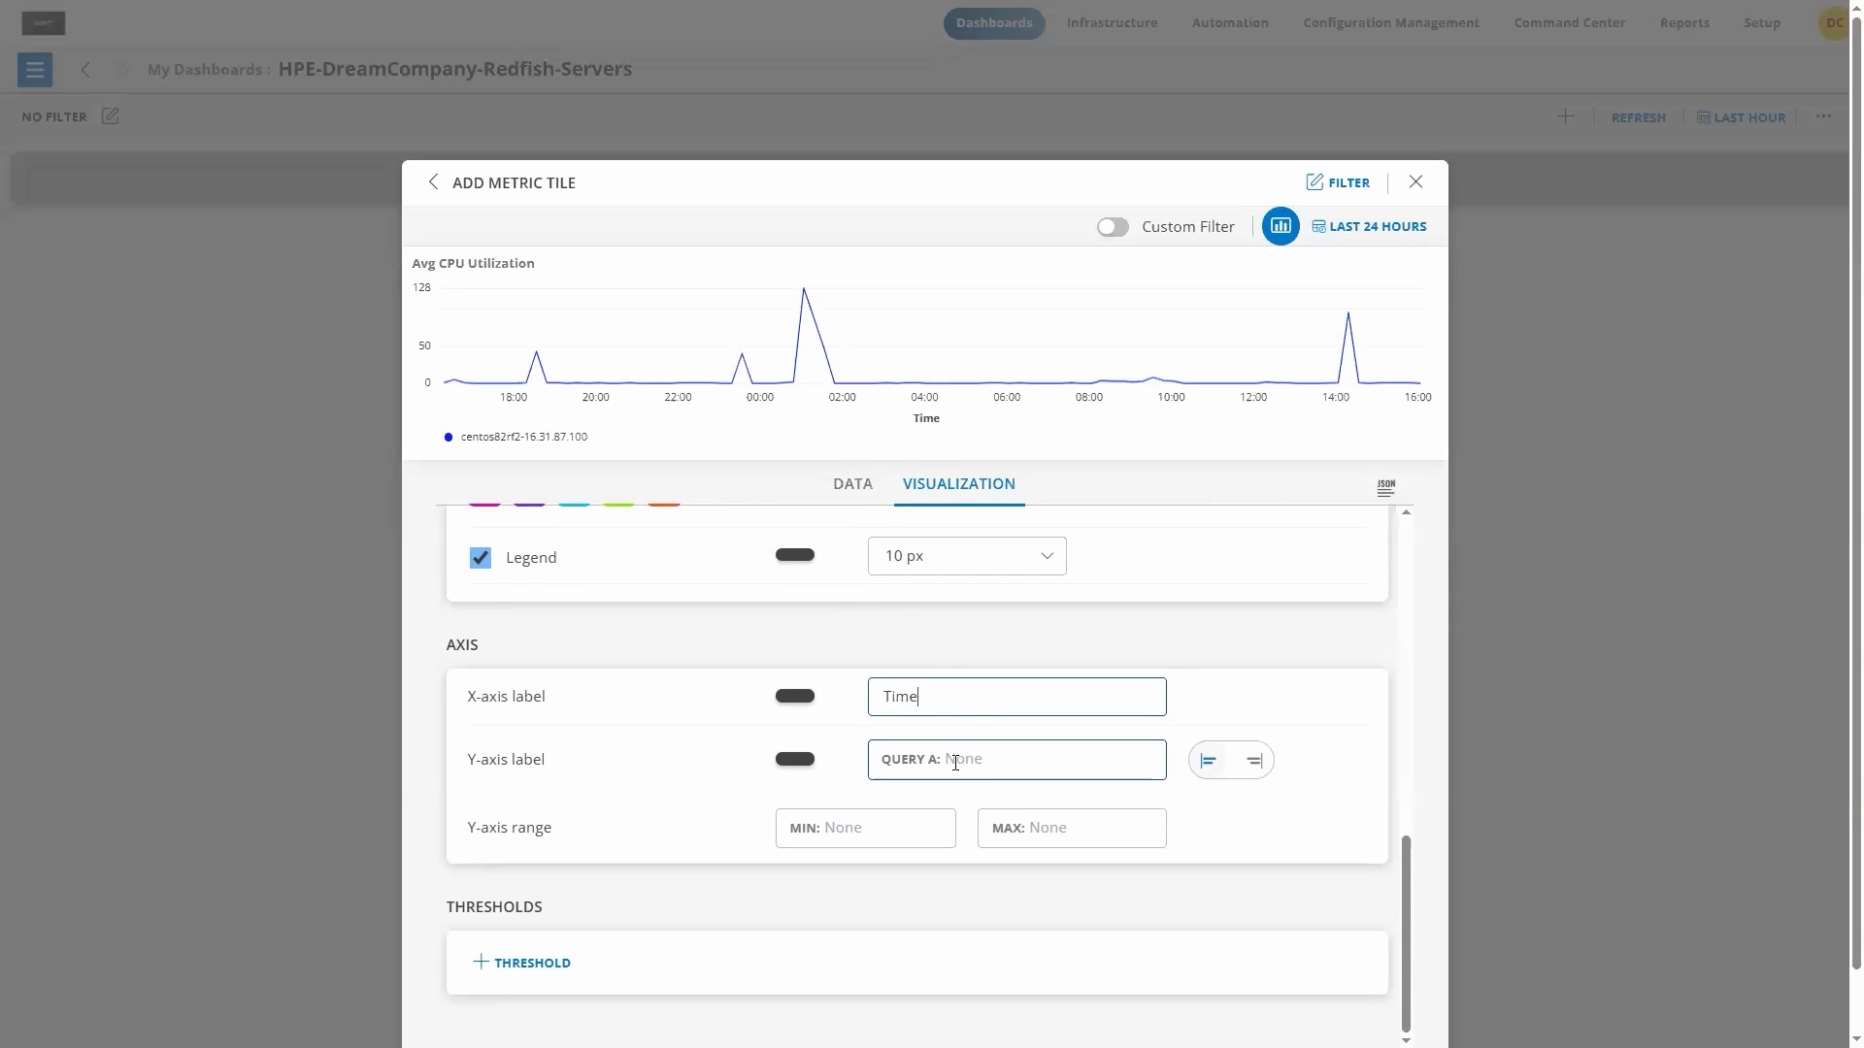
type("CPU Utilization")
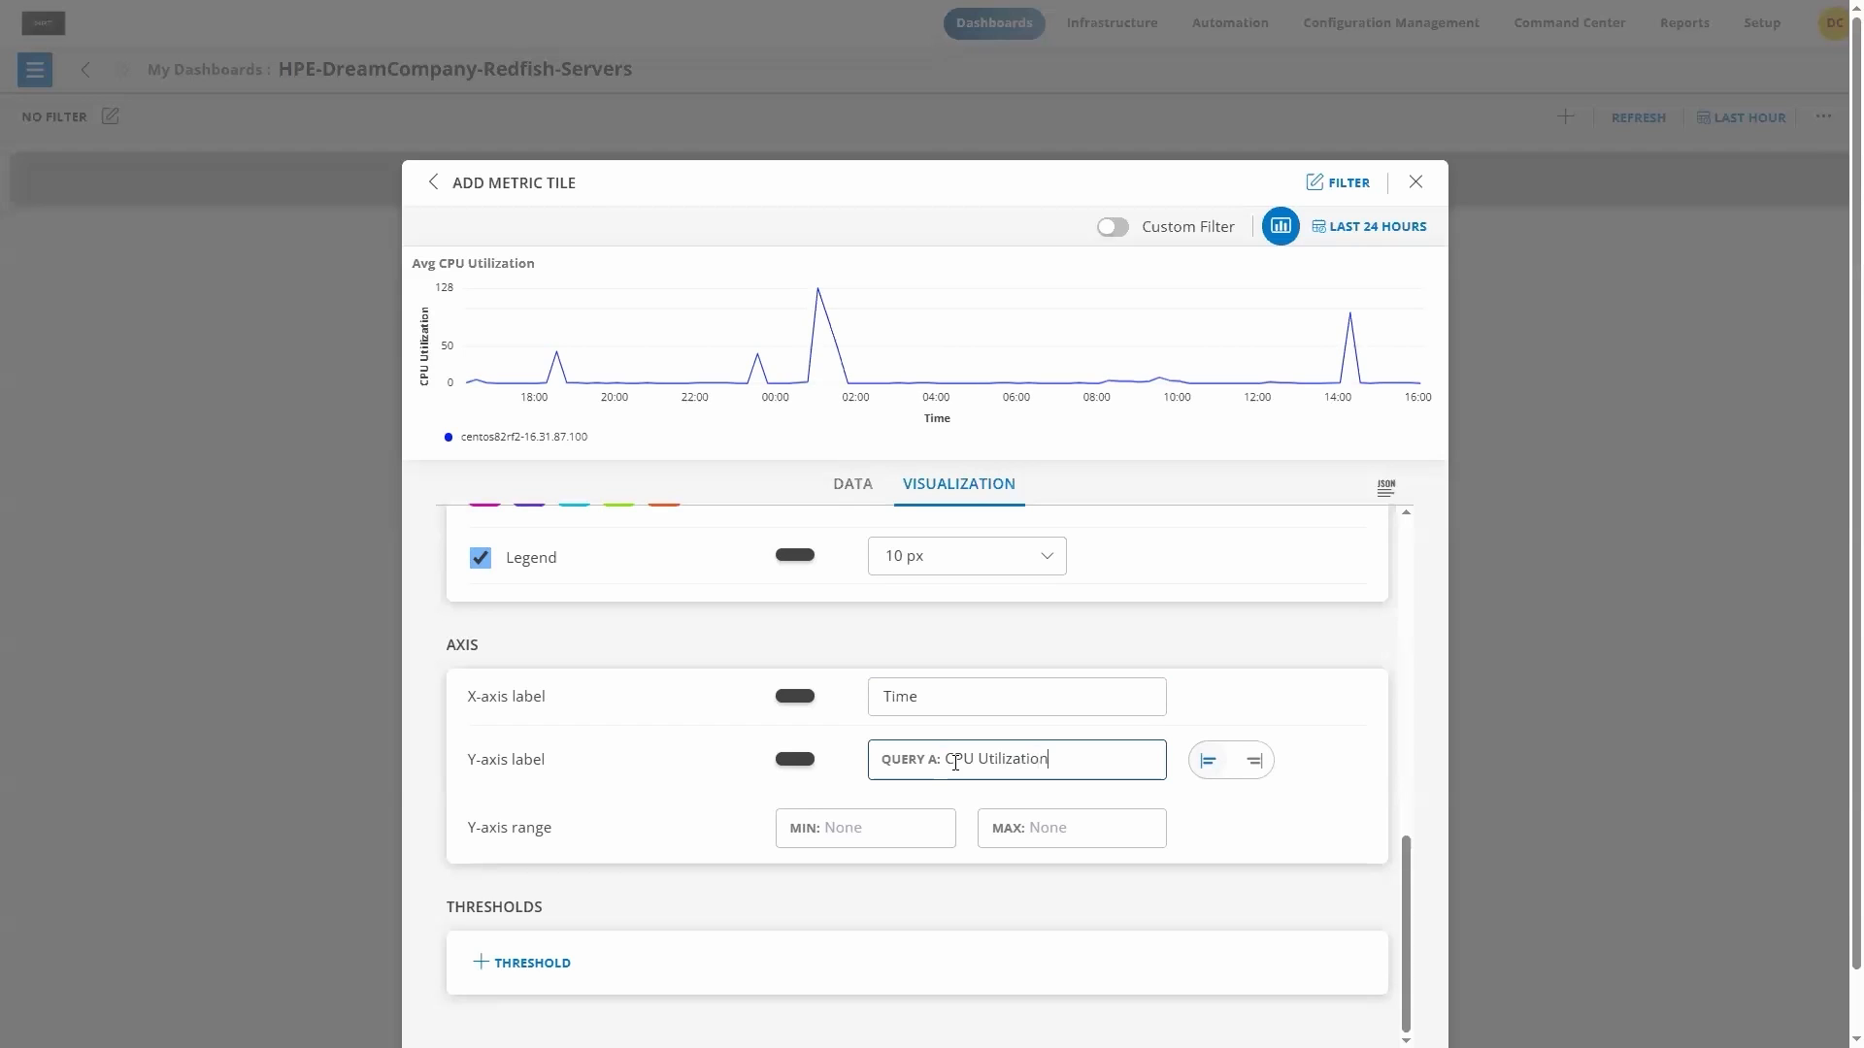
Step: Add a threshold with range 0-70, label OK and a green color
scroll(704, 794, "down", 1)
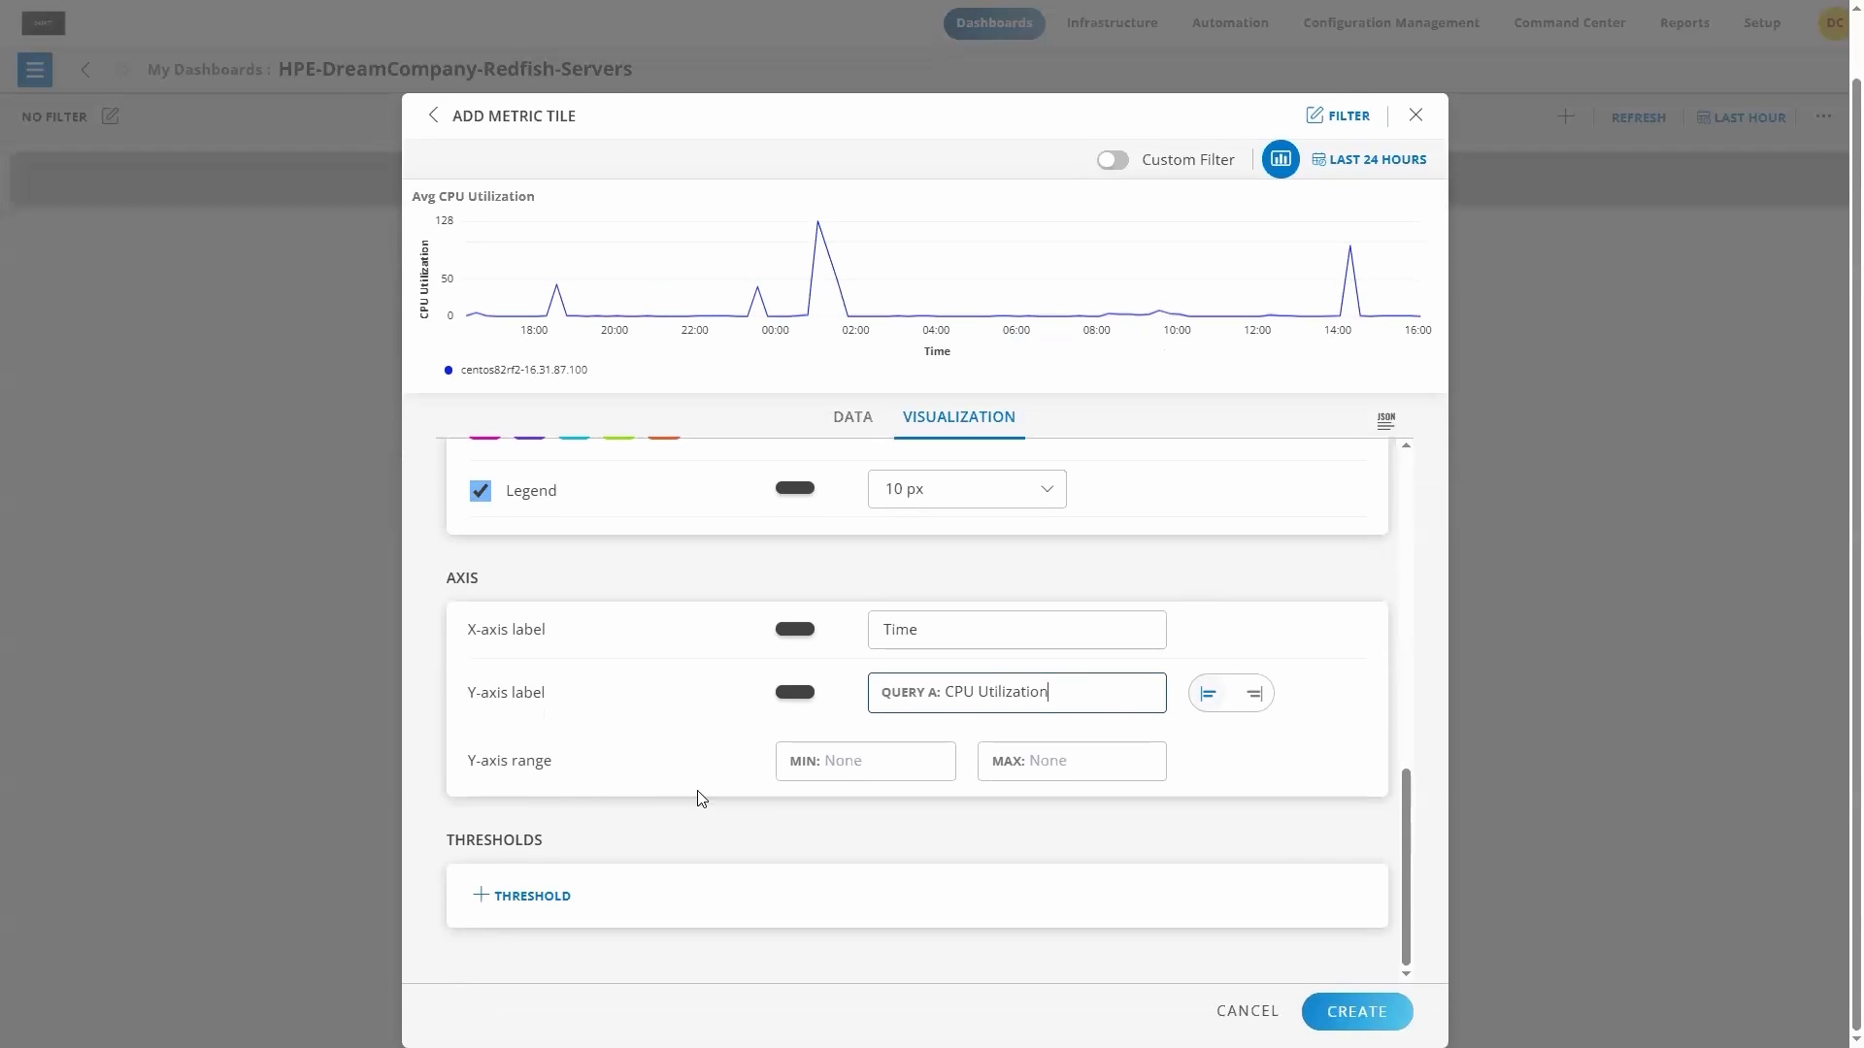
left_click(533, 897)
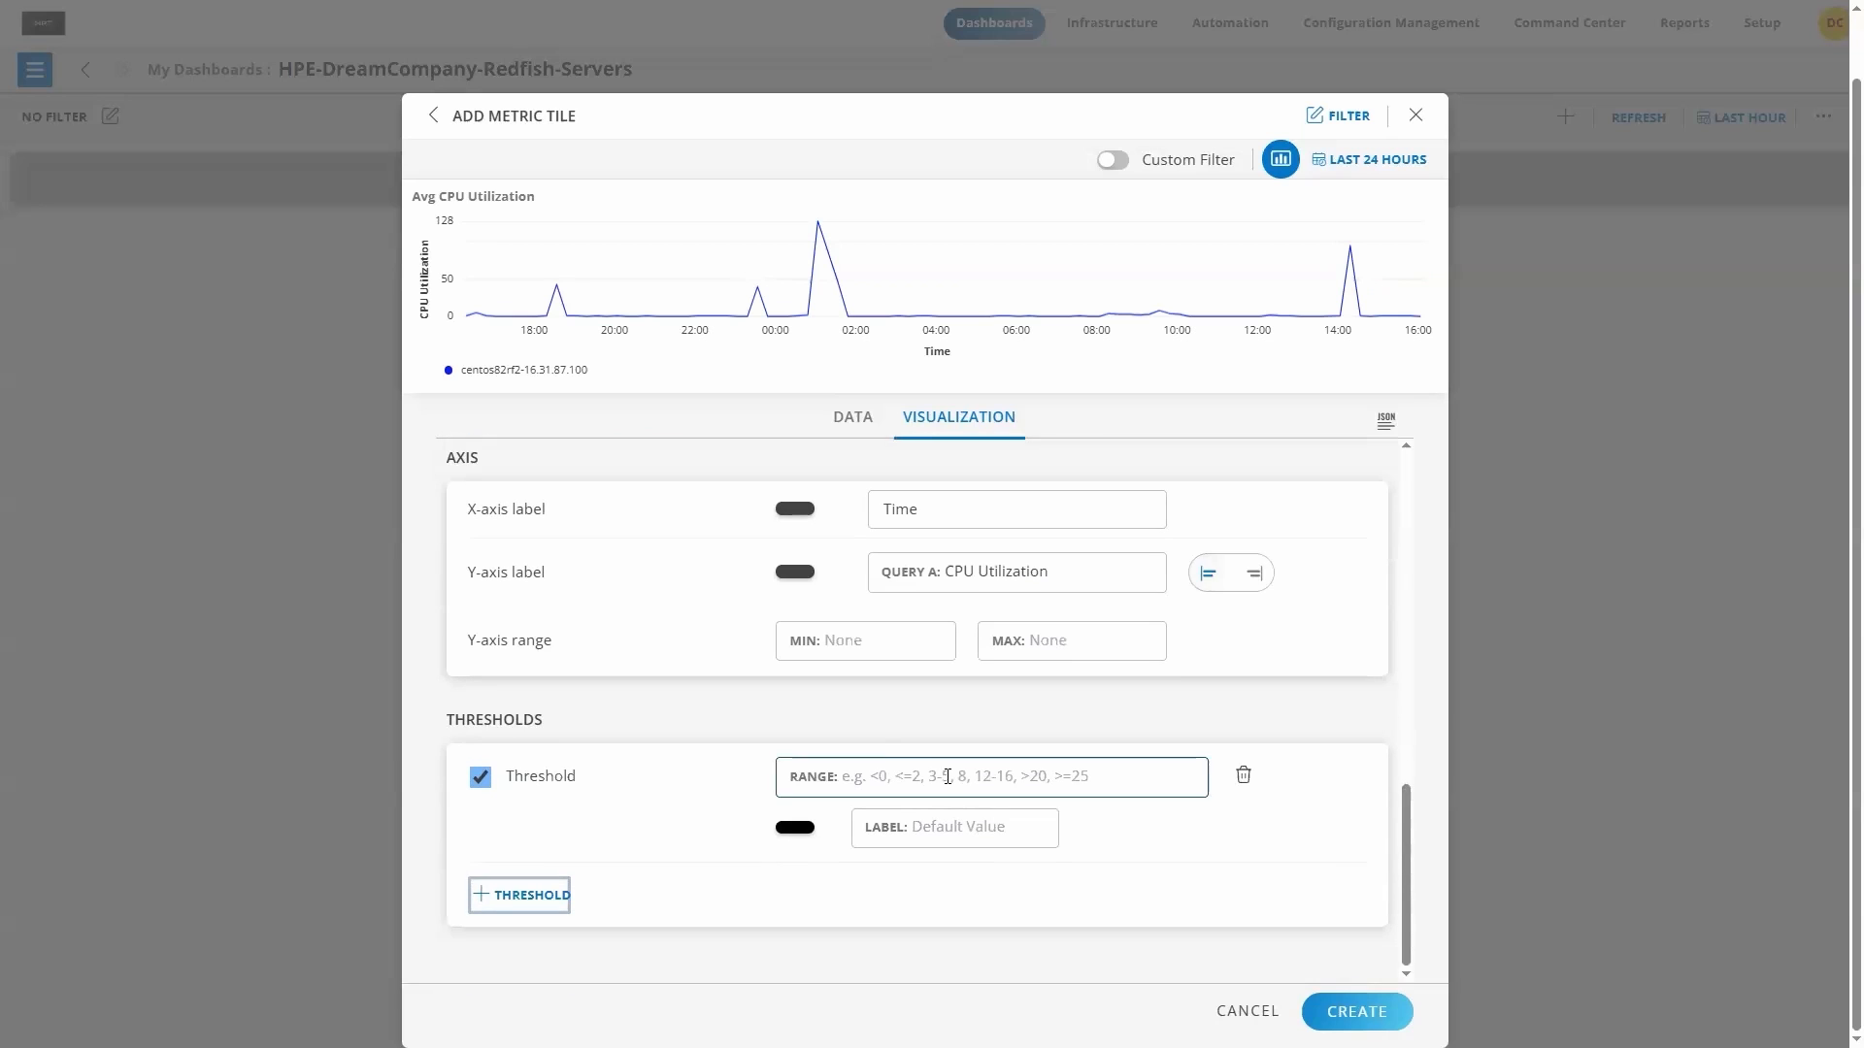
left_click(848, 779)
type("0")
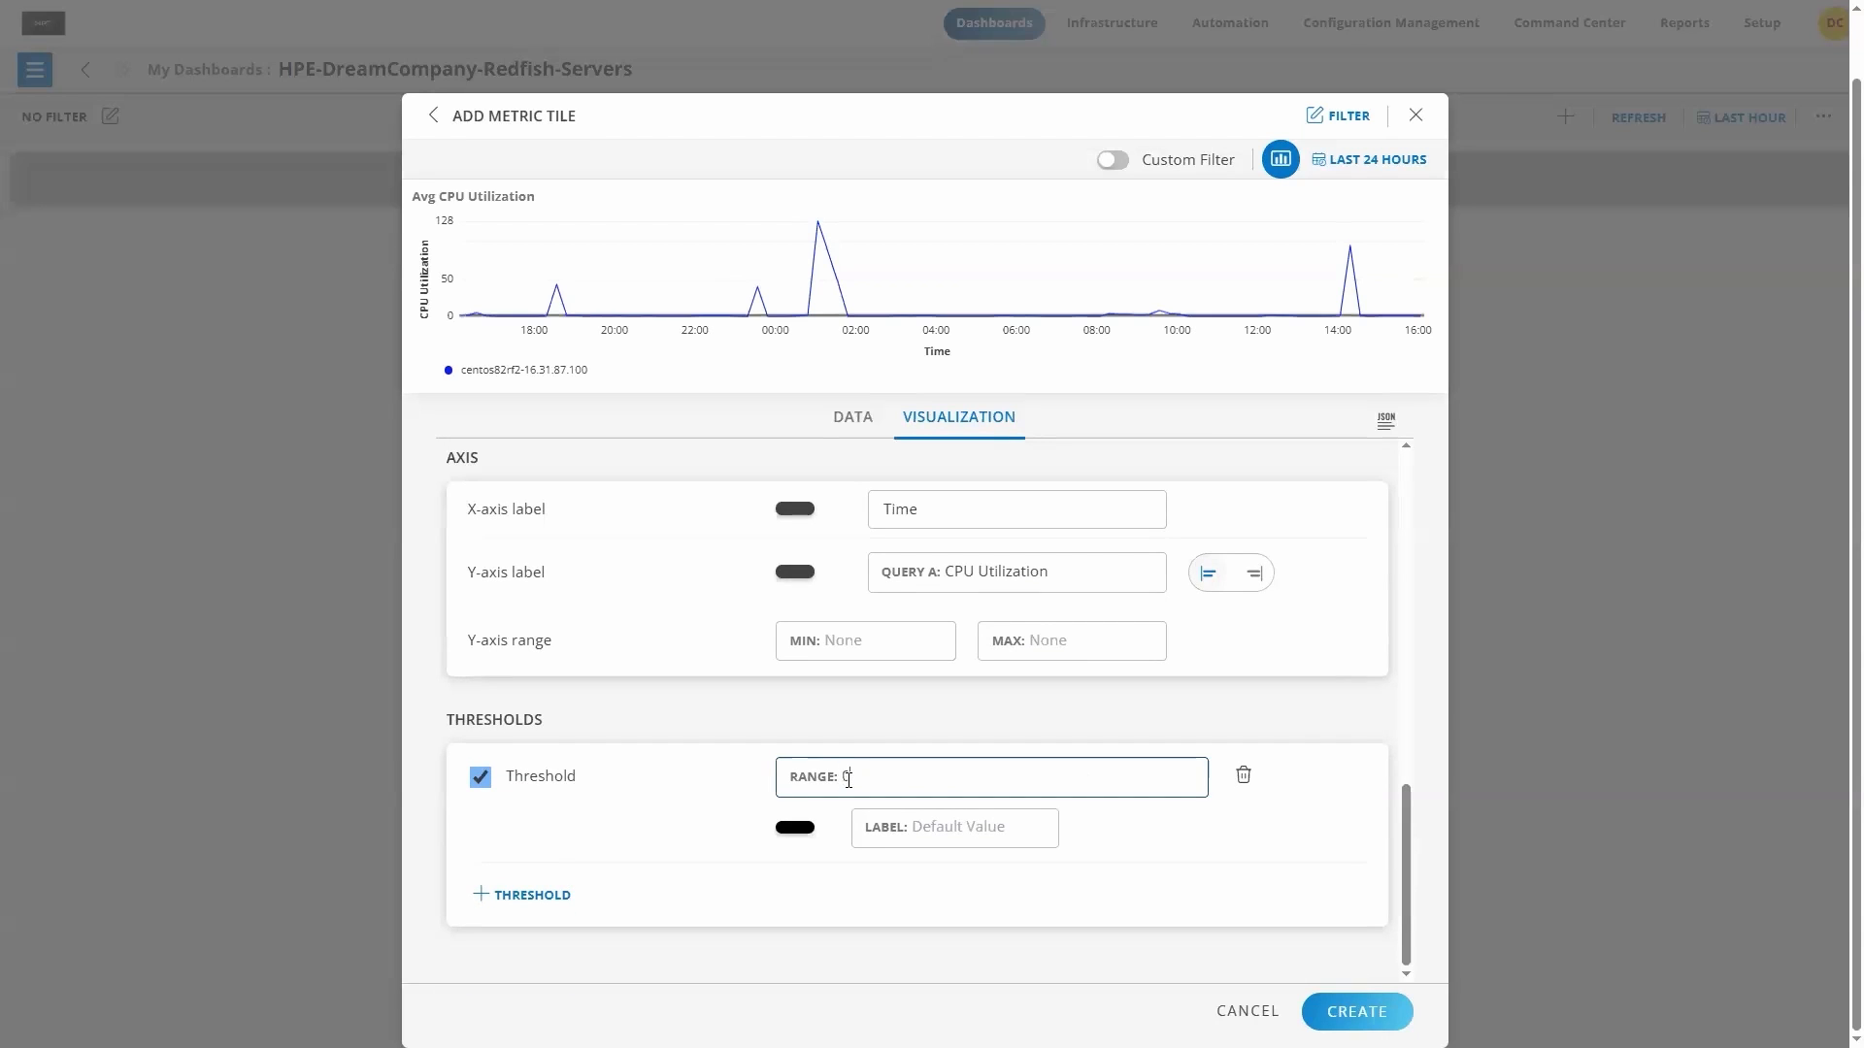
type("-70")
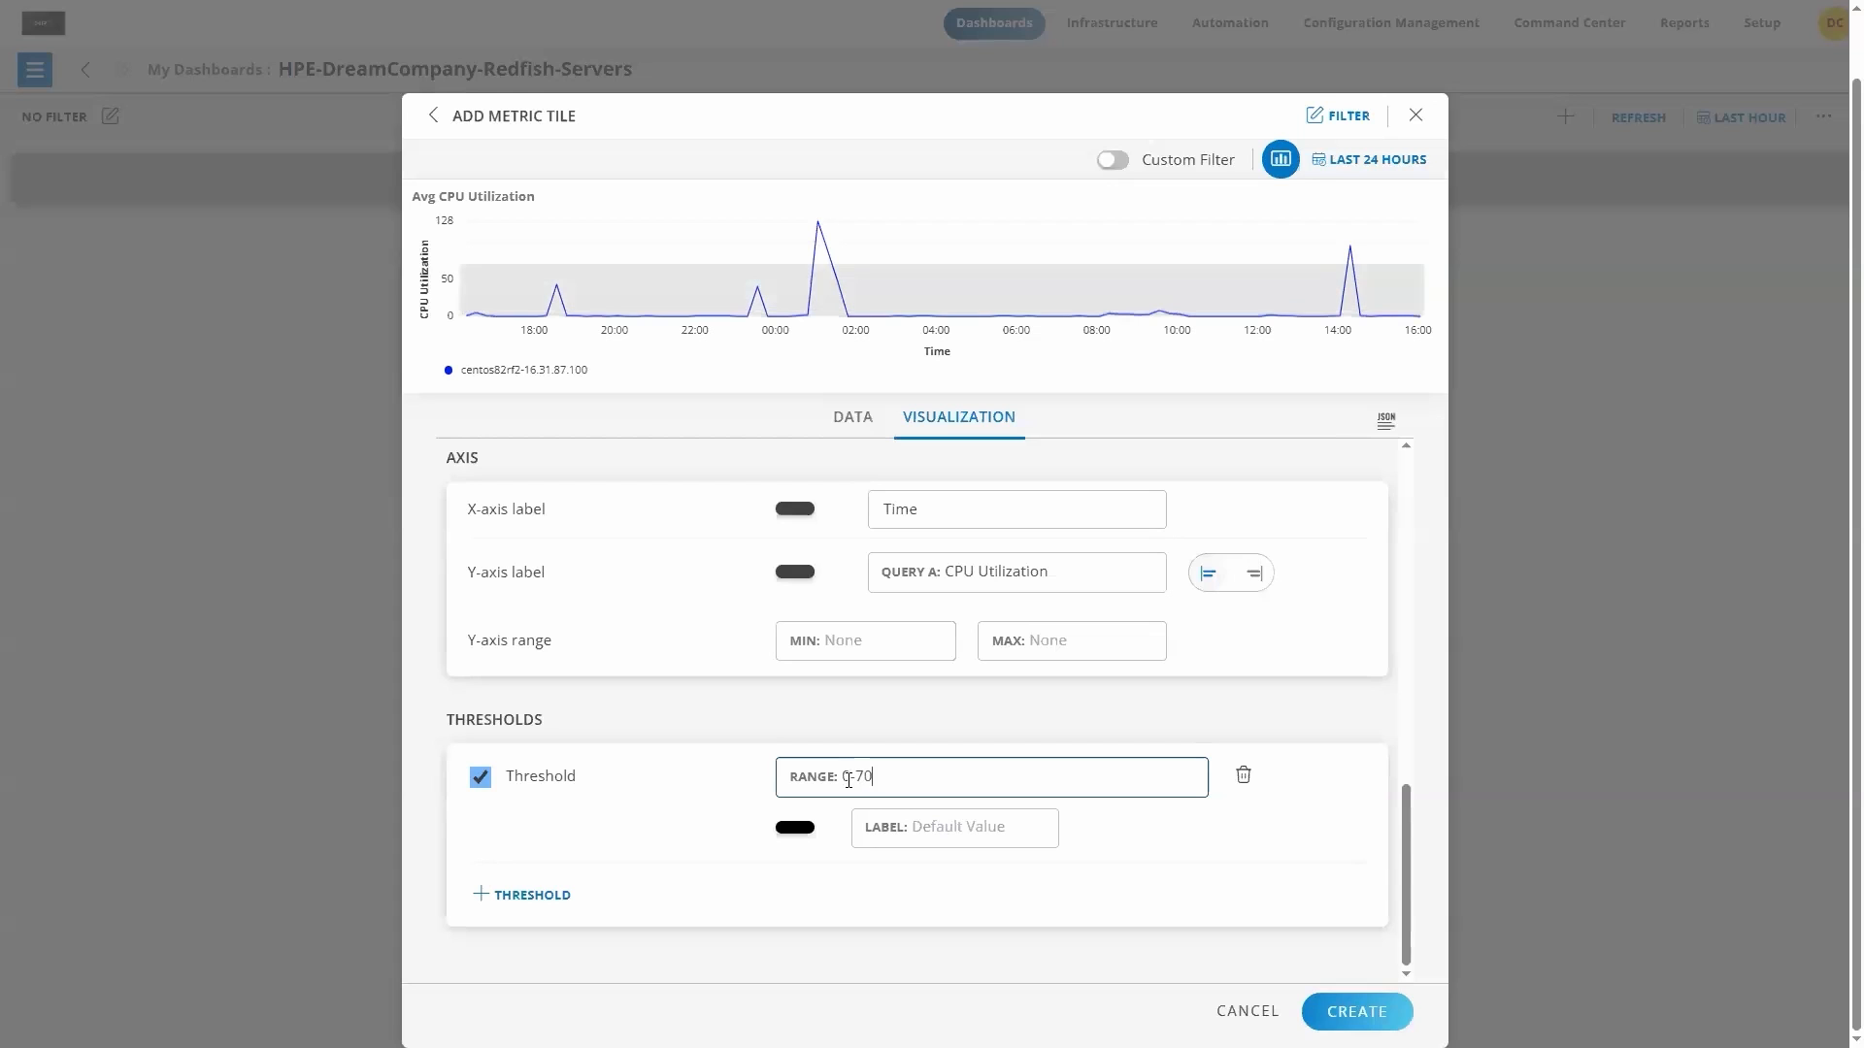
left_click(893, 831)
left_click(916, 830)
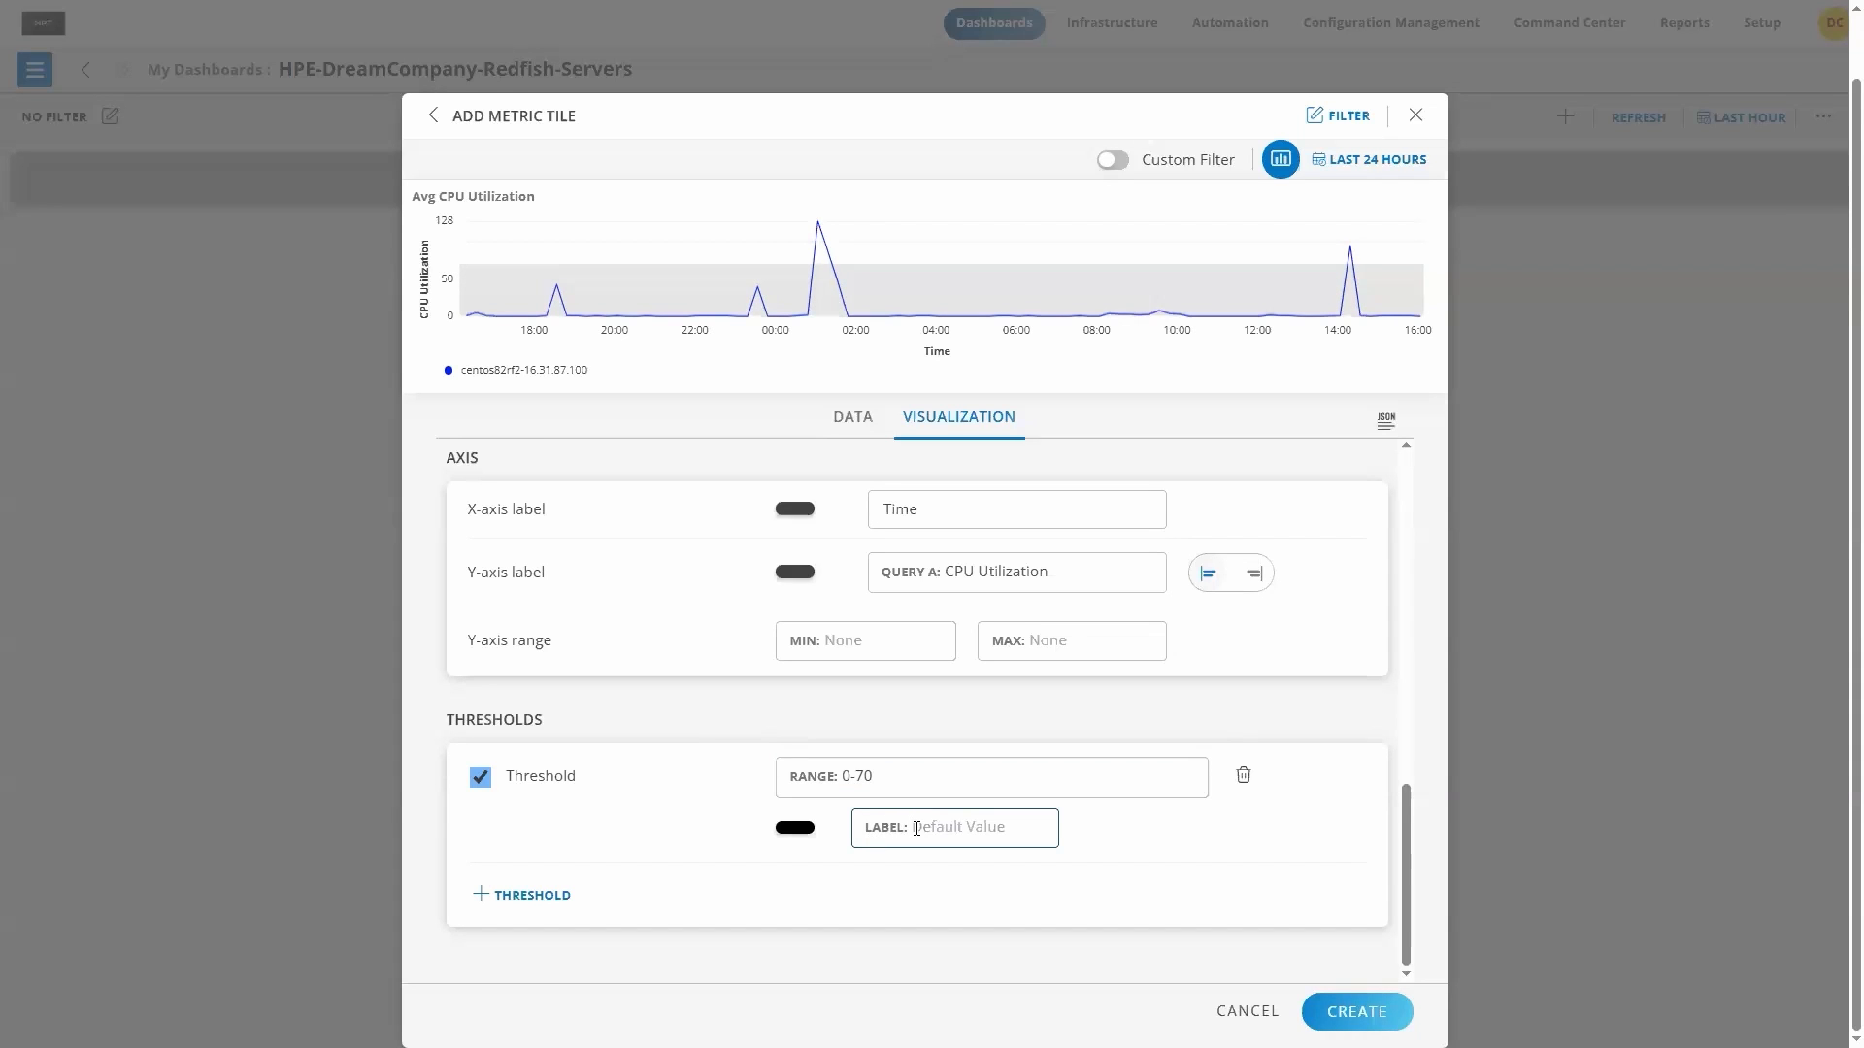
type("OK")
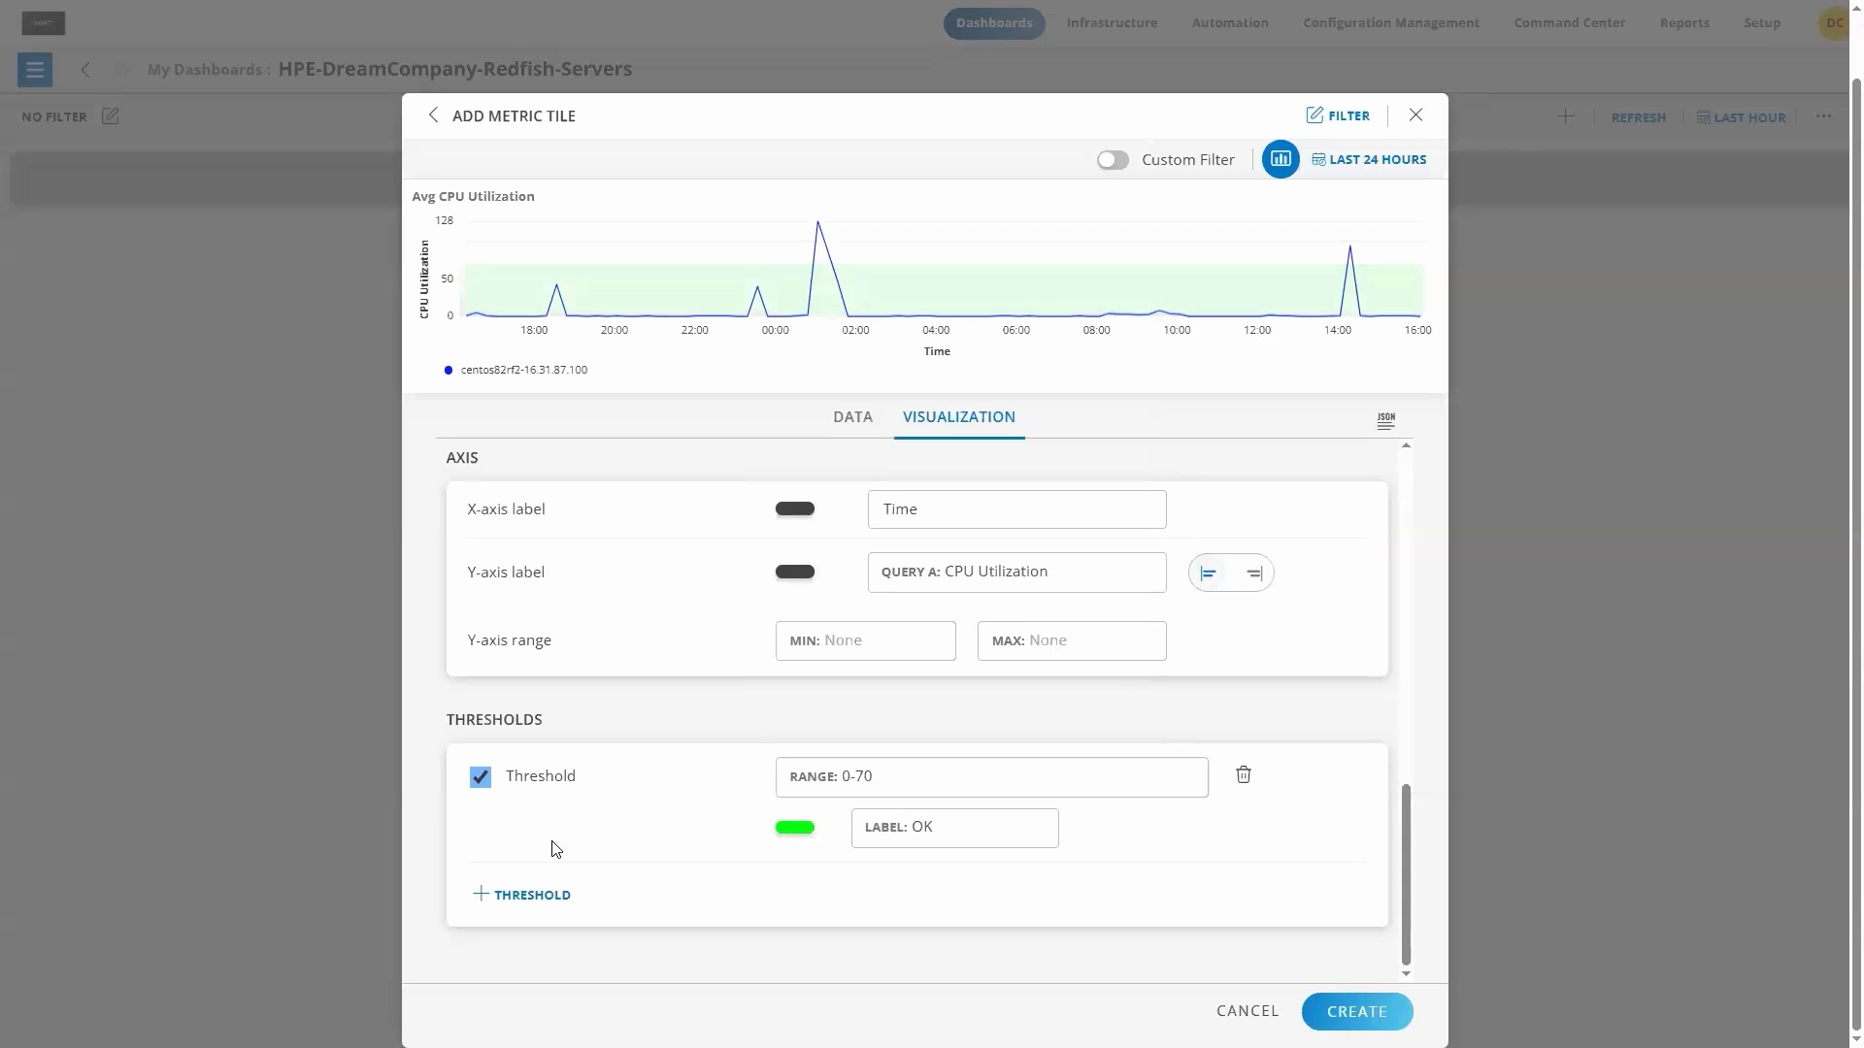
Step: Add a second threshold with range 71-90, label Warning and yellow color F3FF00
left_click(522, 895)
left_click(845, 777)
type("71")
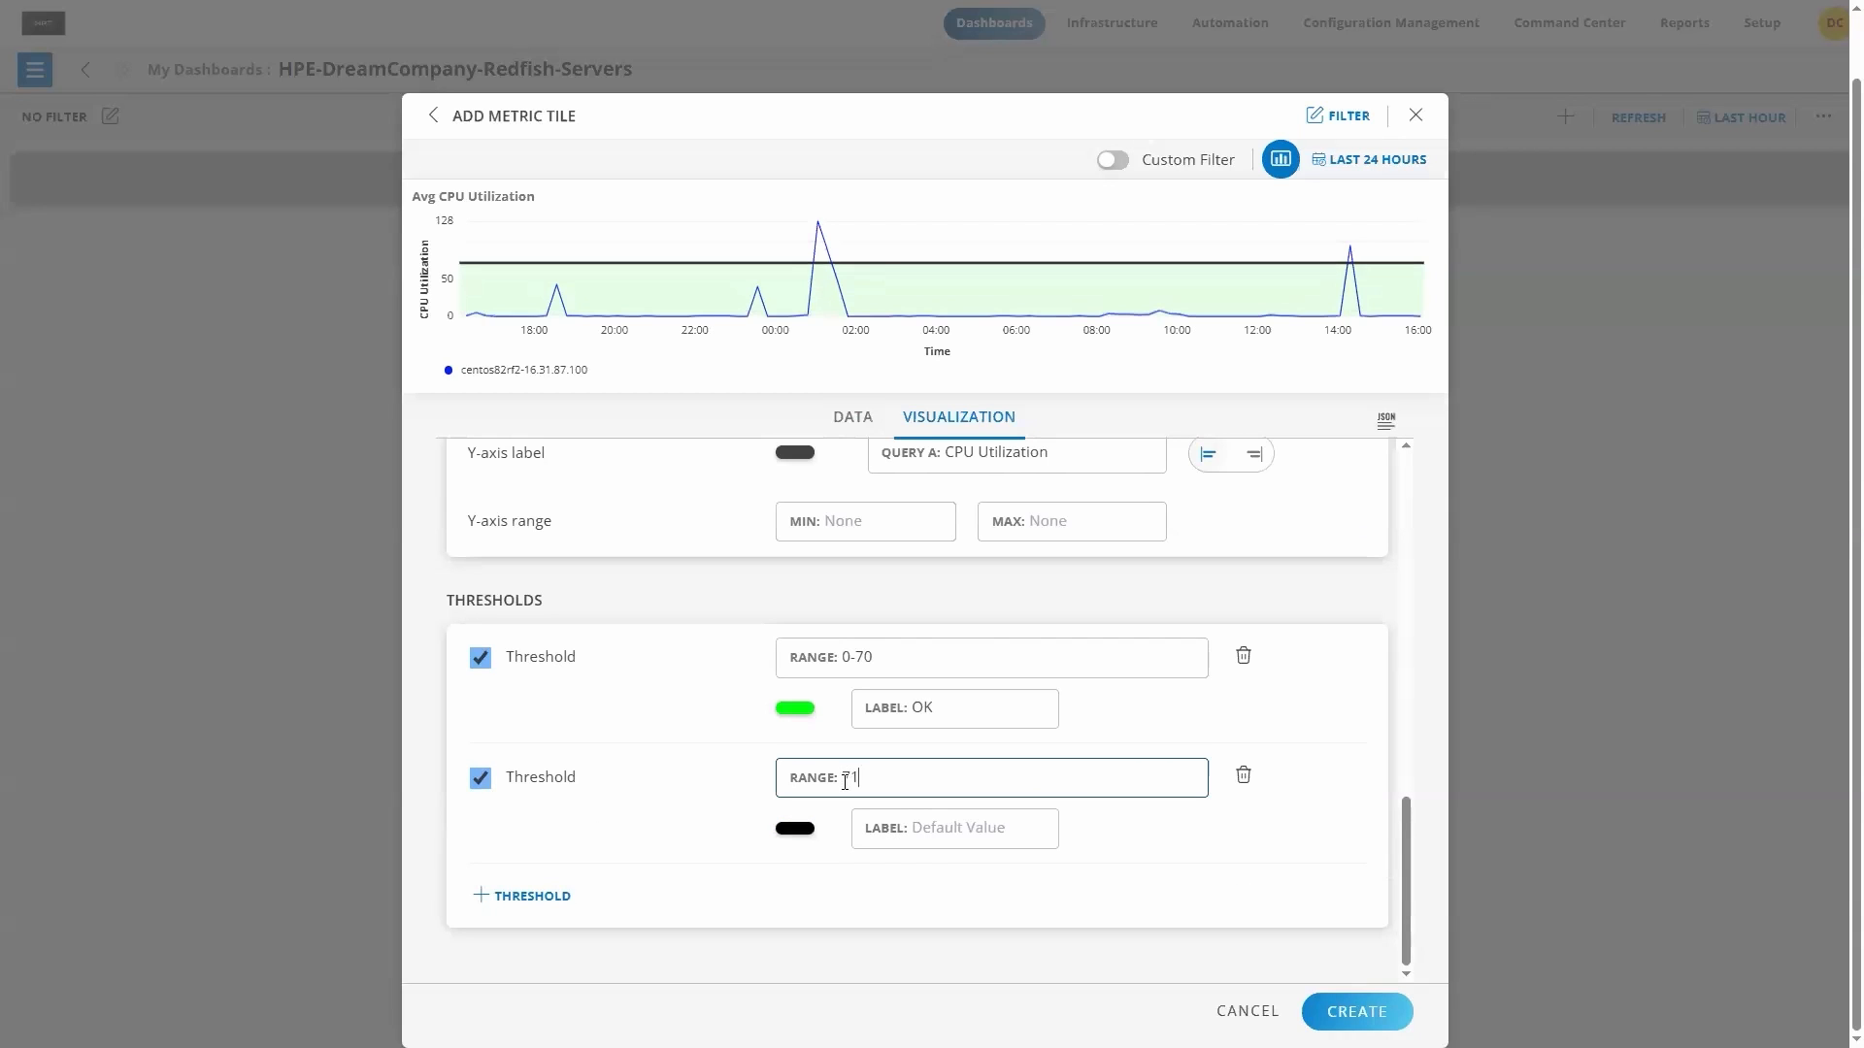
type("-90")
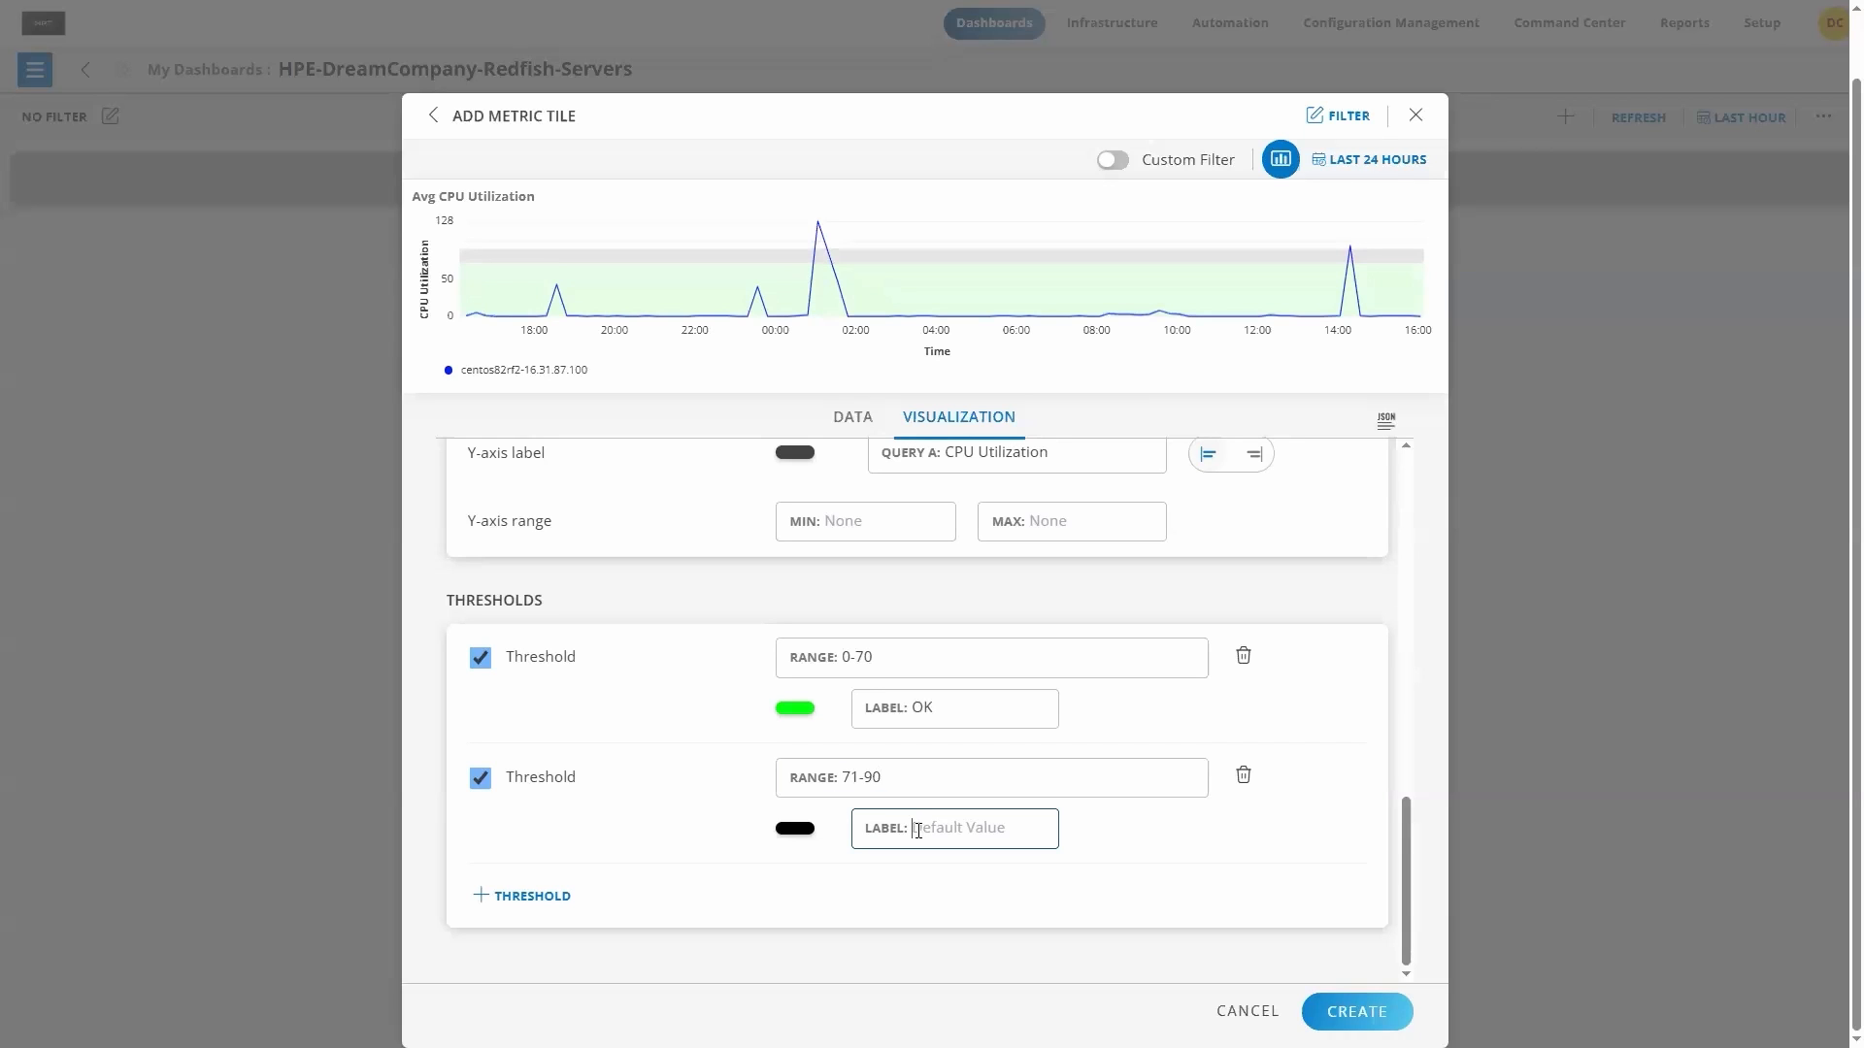
type("Warning")
left_click(796, 830)
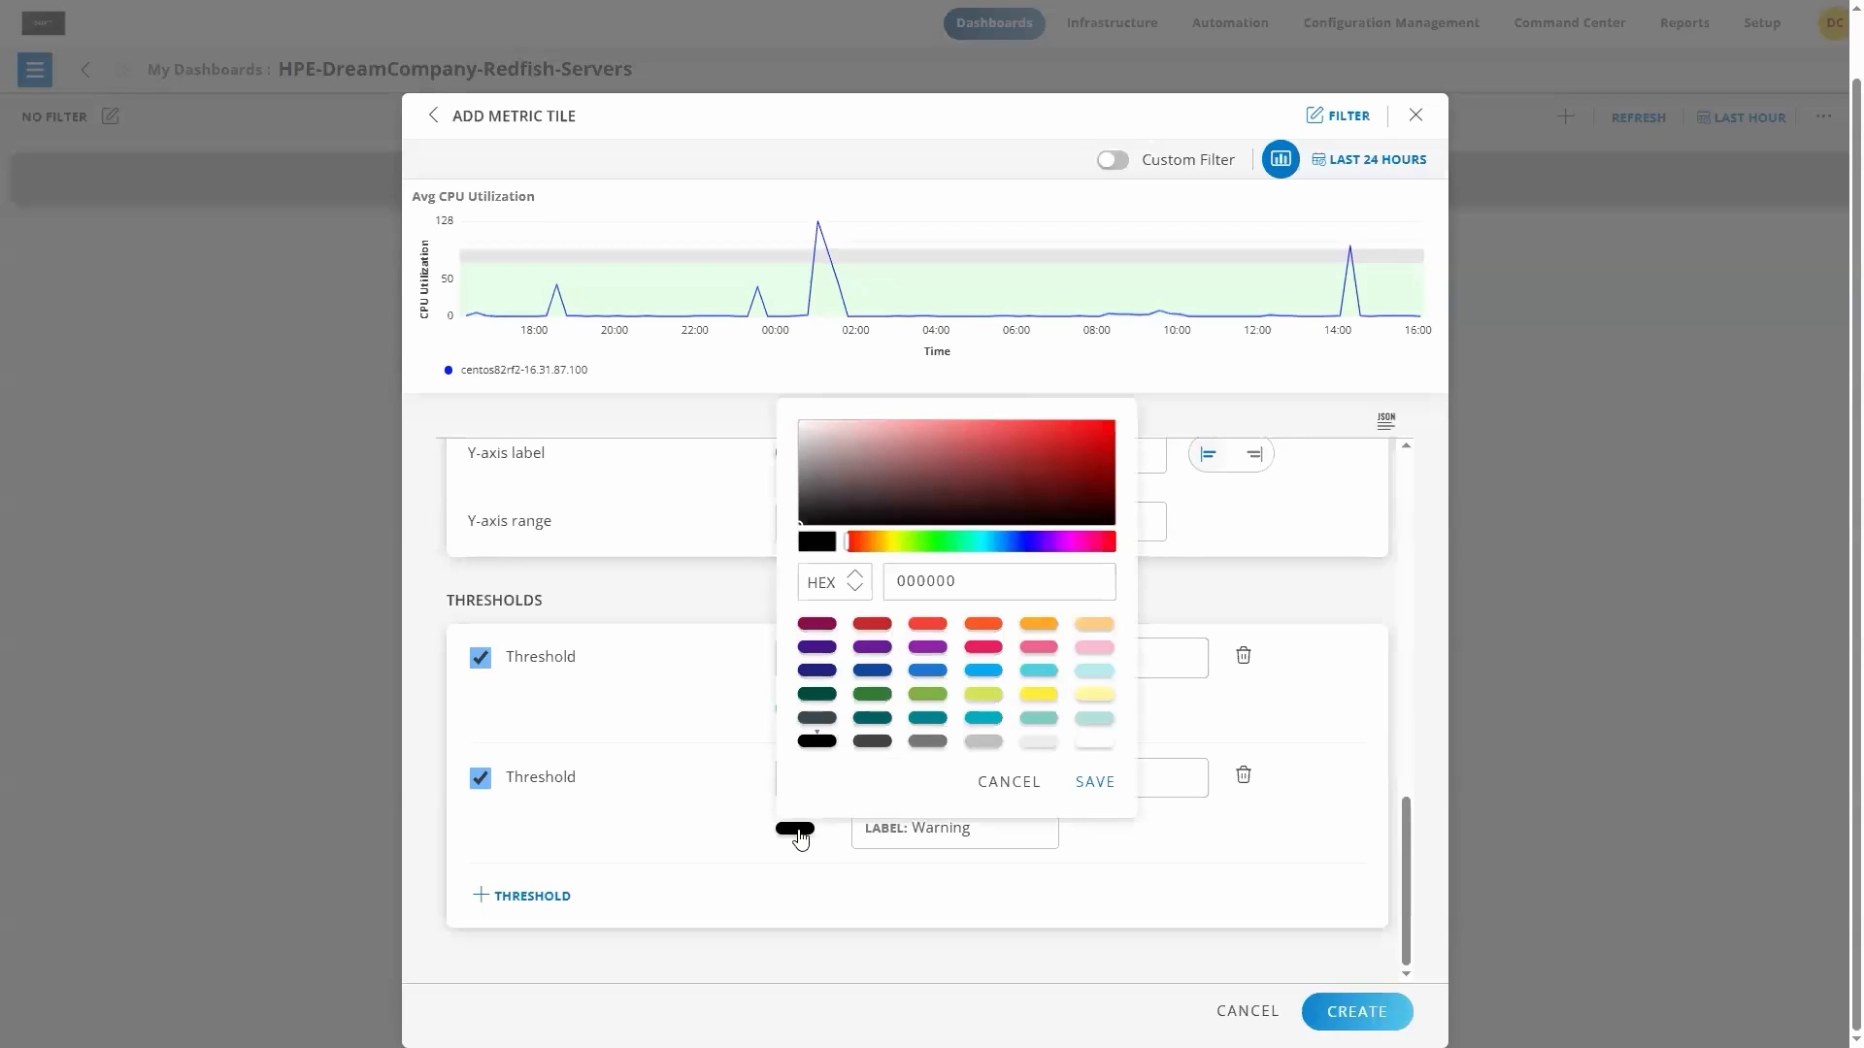
left_click(894, 546)
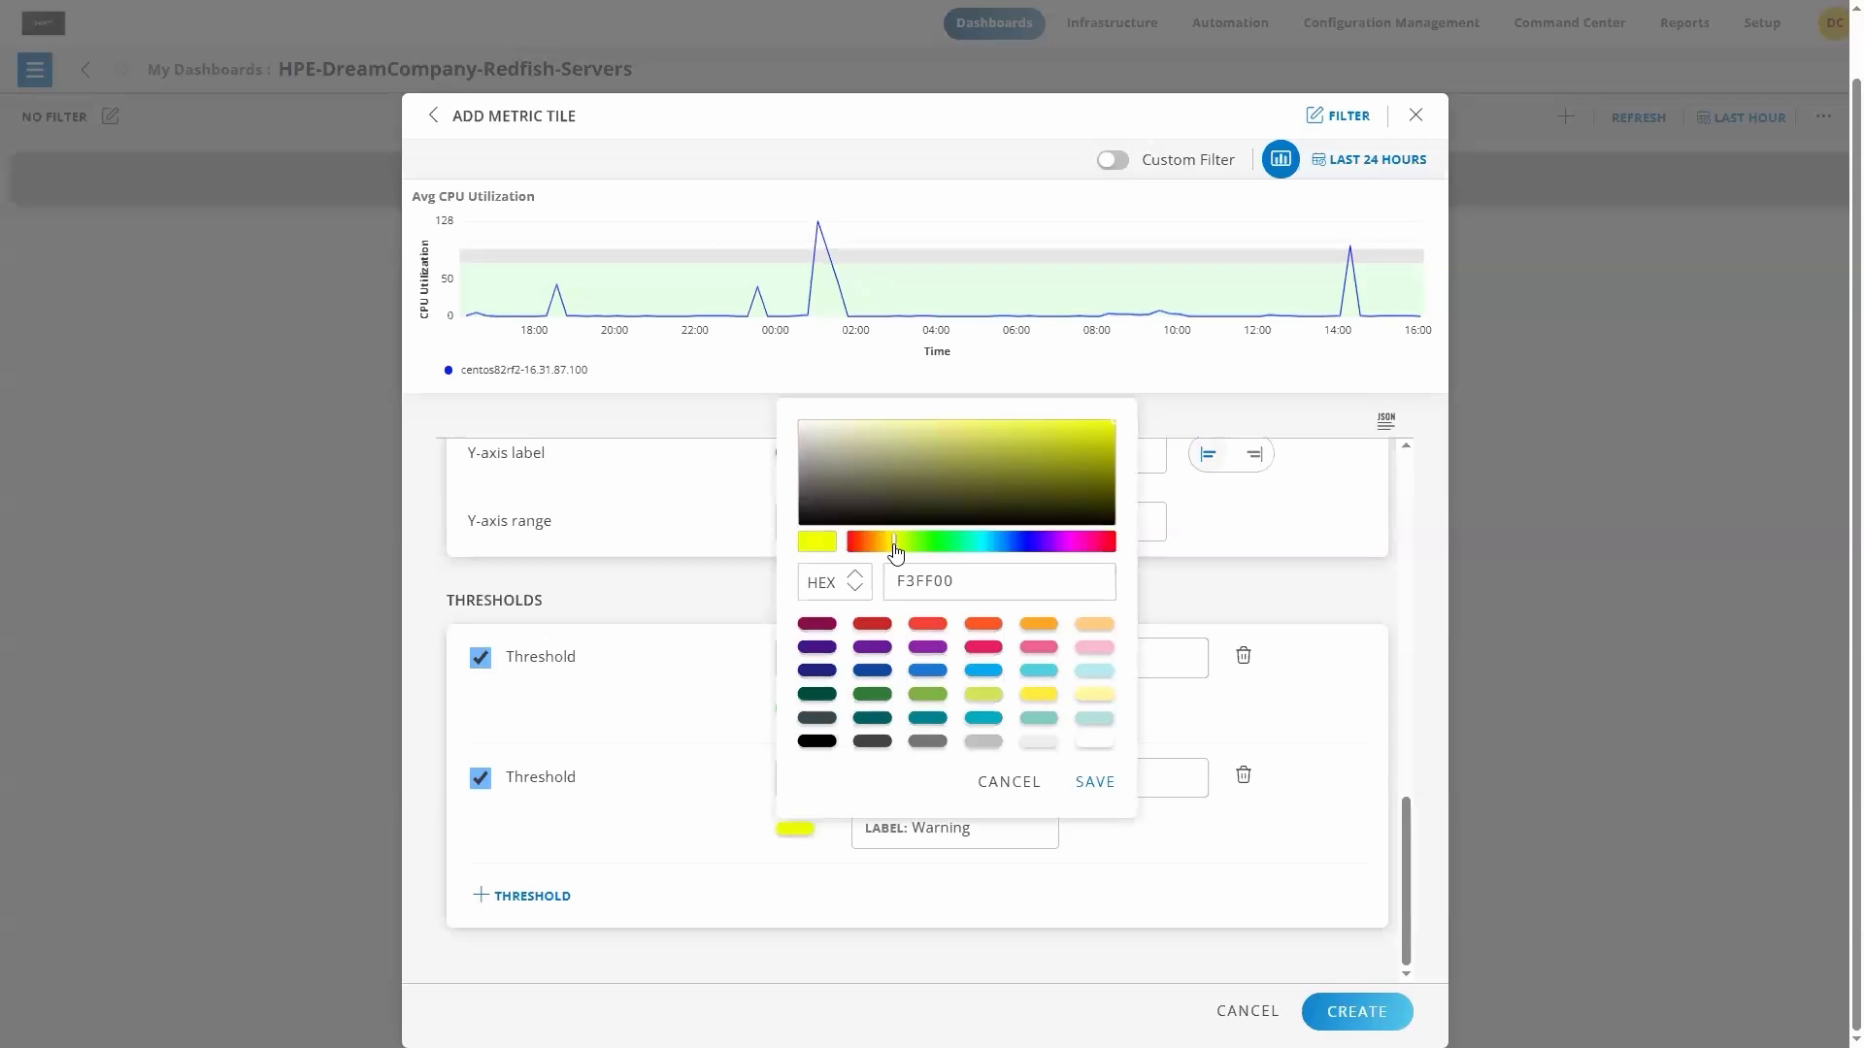
left_click(1095, 782)
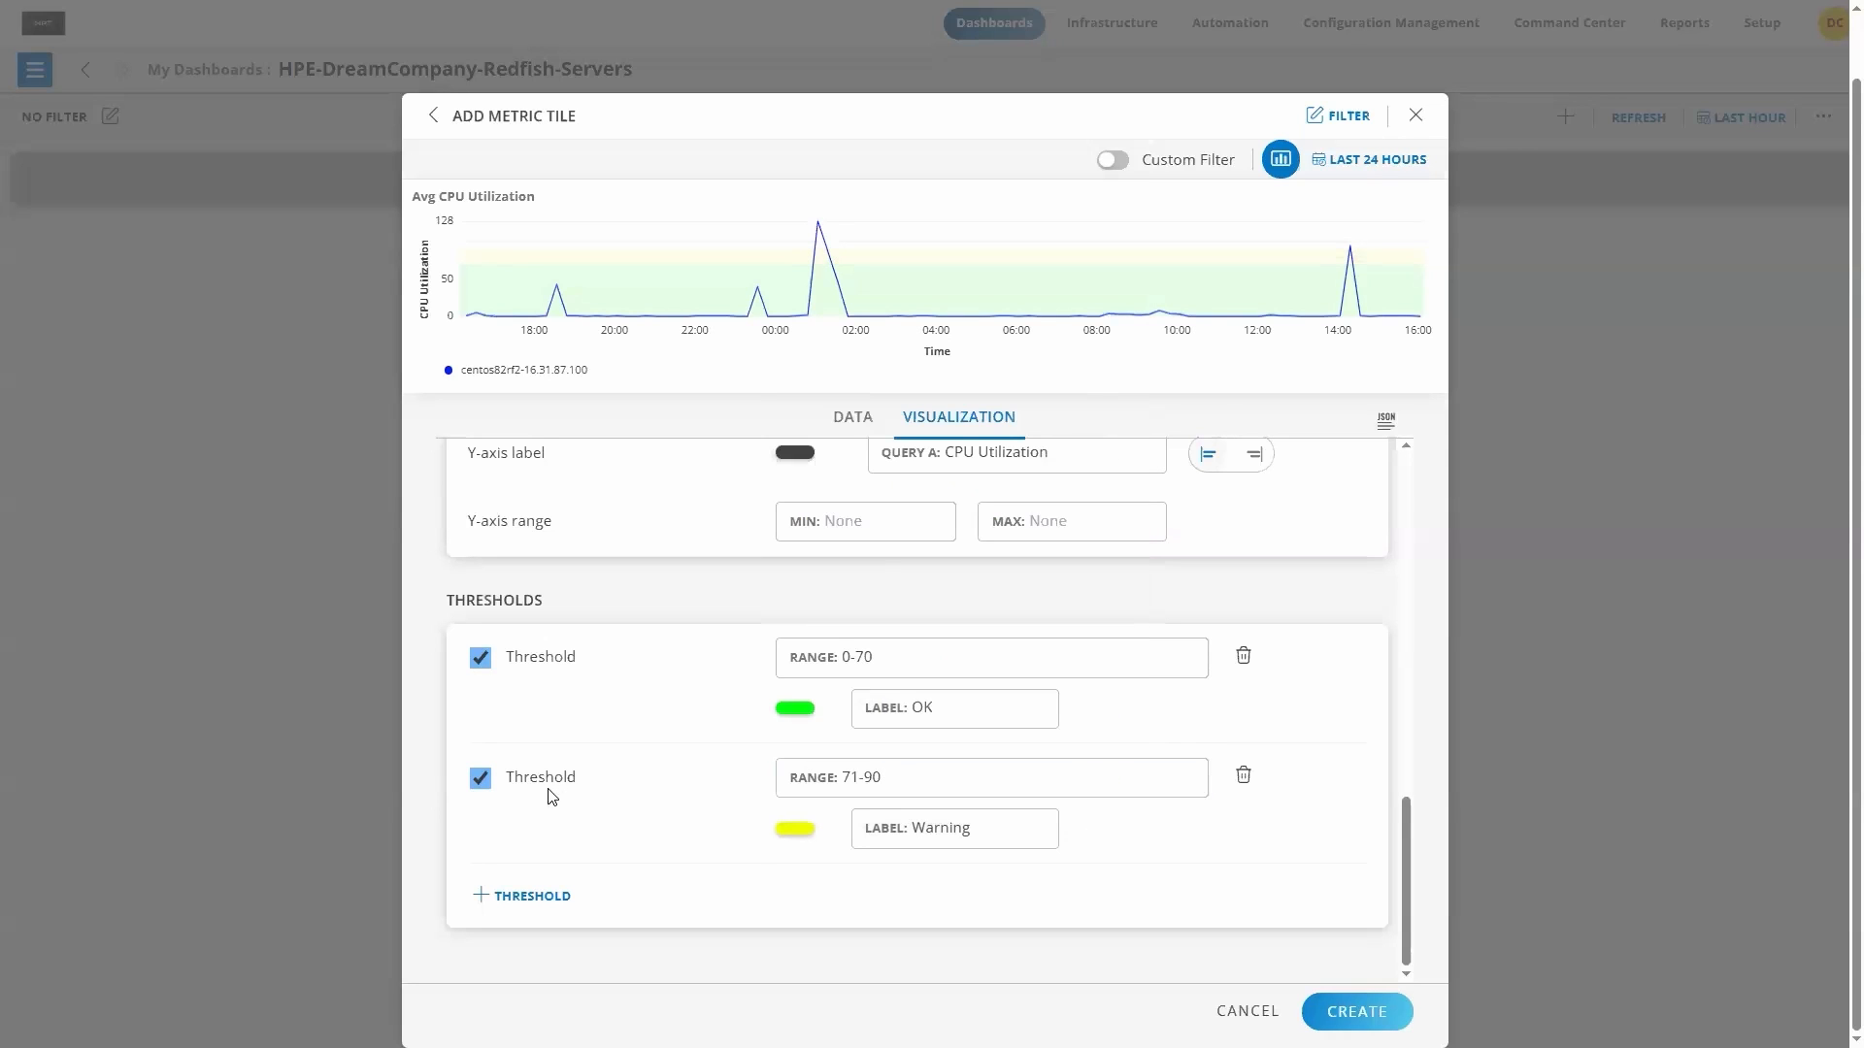
Step: Add a third threshold with range 91-100, label Critical and red color FF0031
left_click(529, 895)
left_click(848, 895)
type("91-100")
left_click(926, 948)
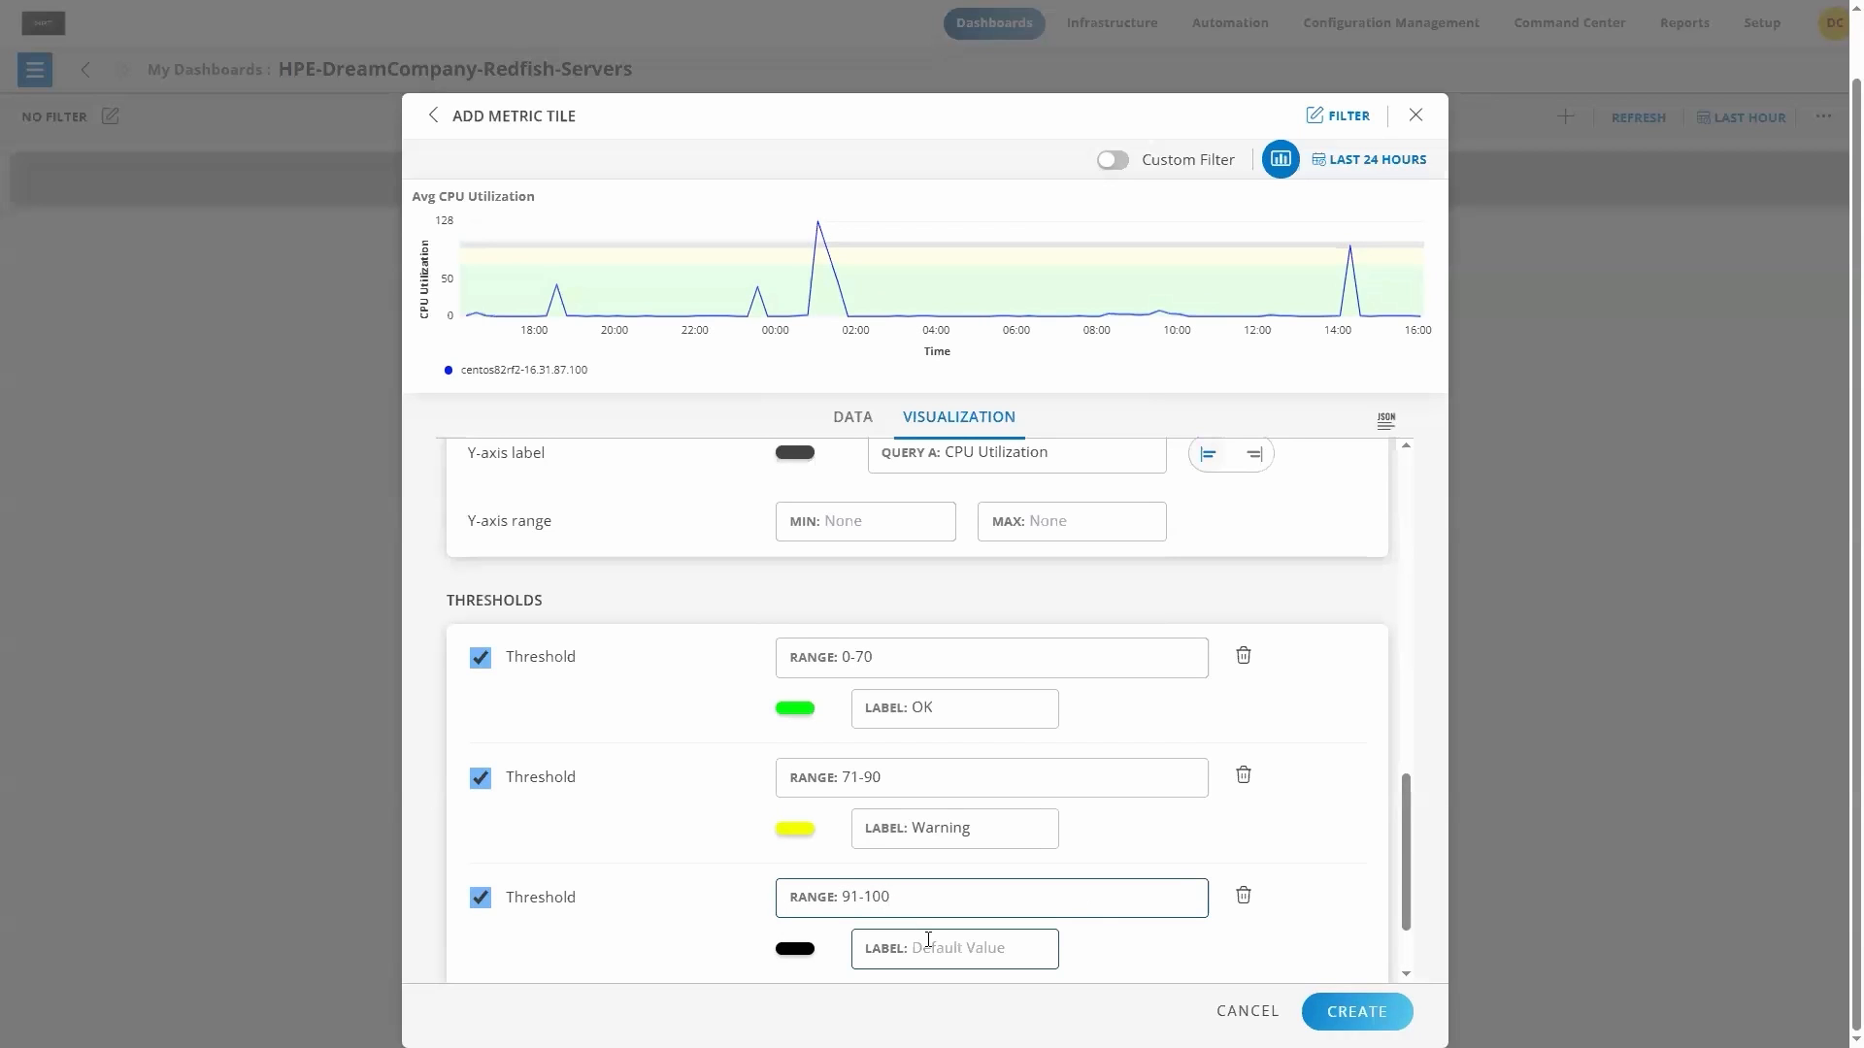
type("Critical")
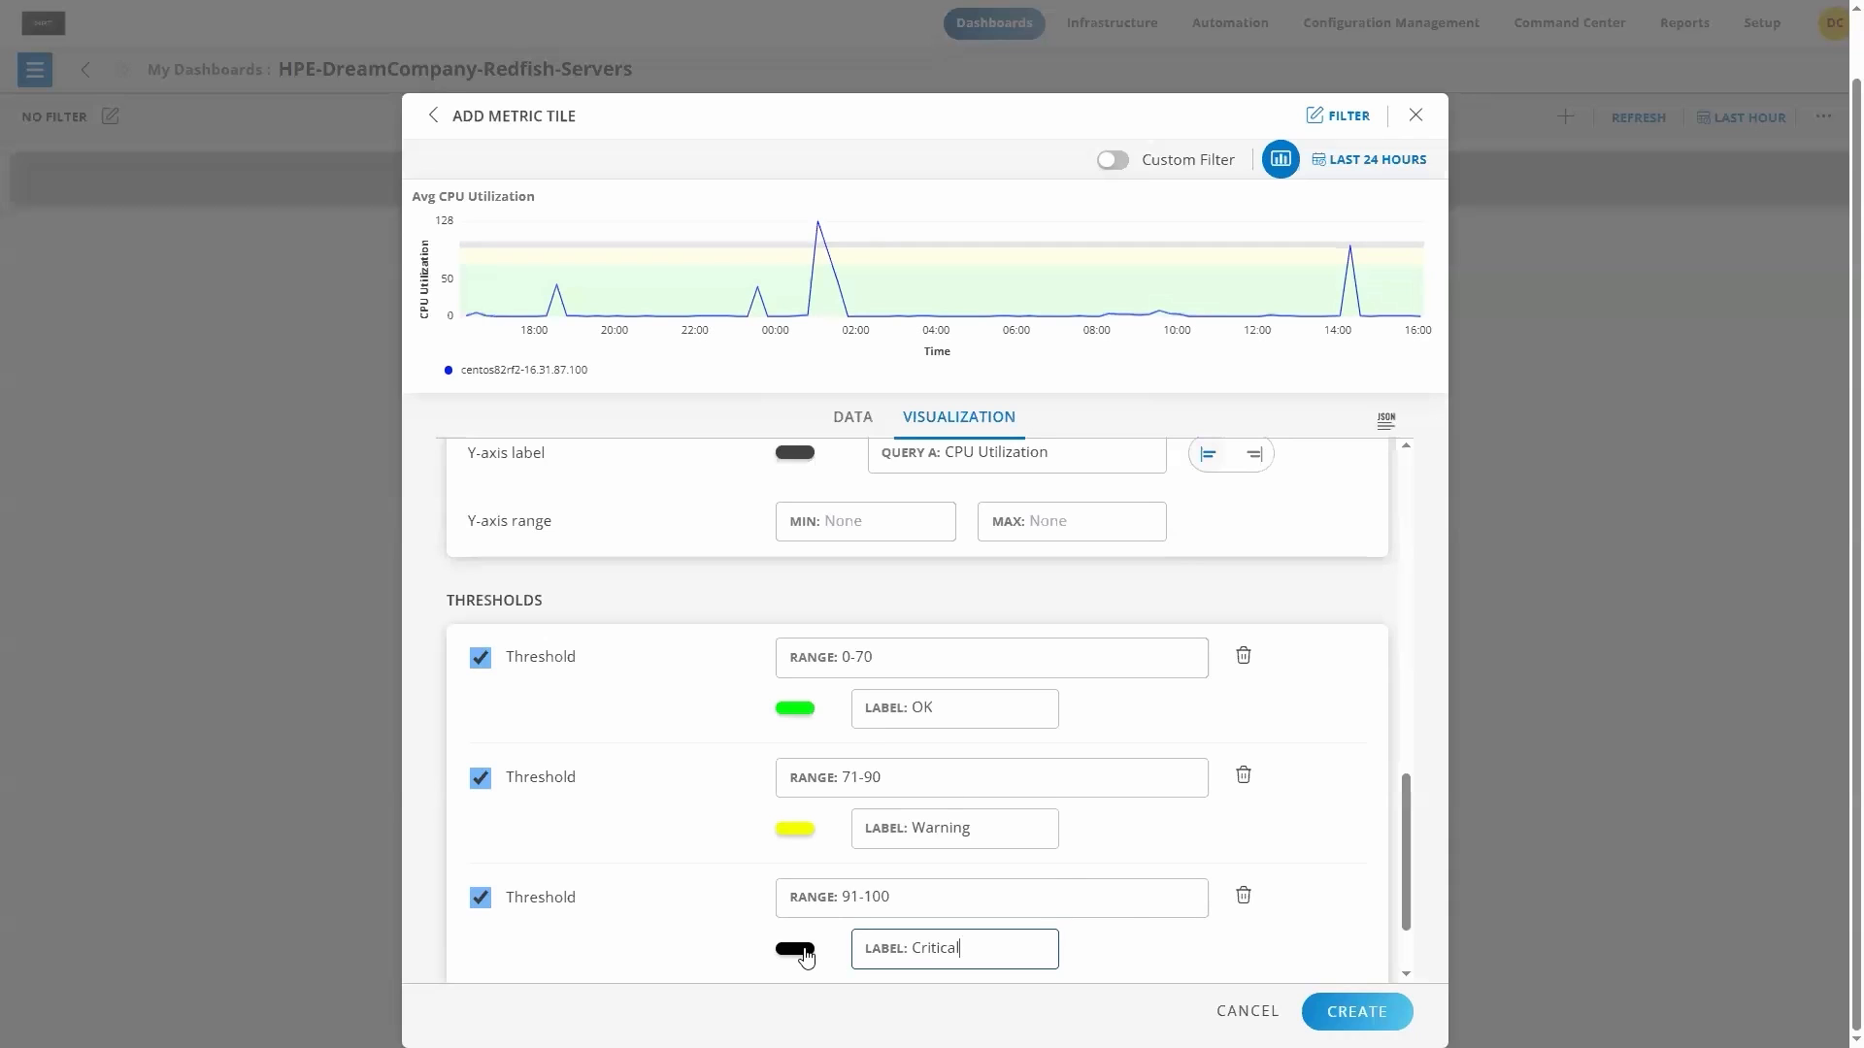
left_click(798, 949)
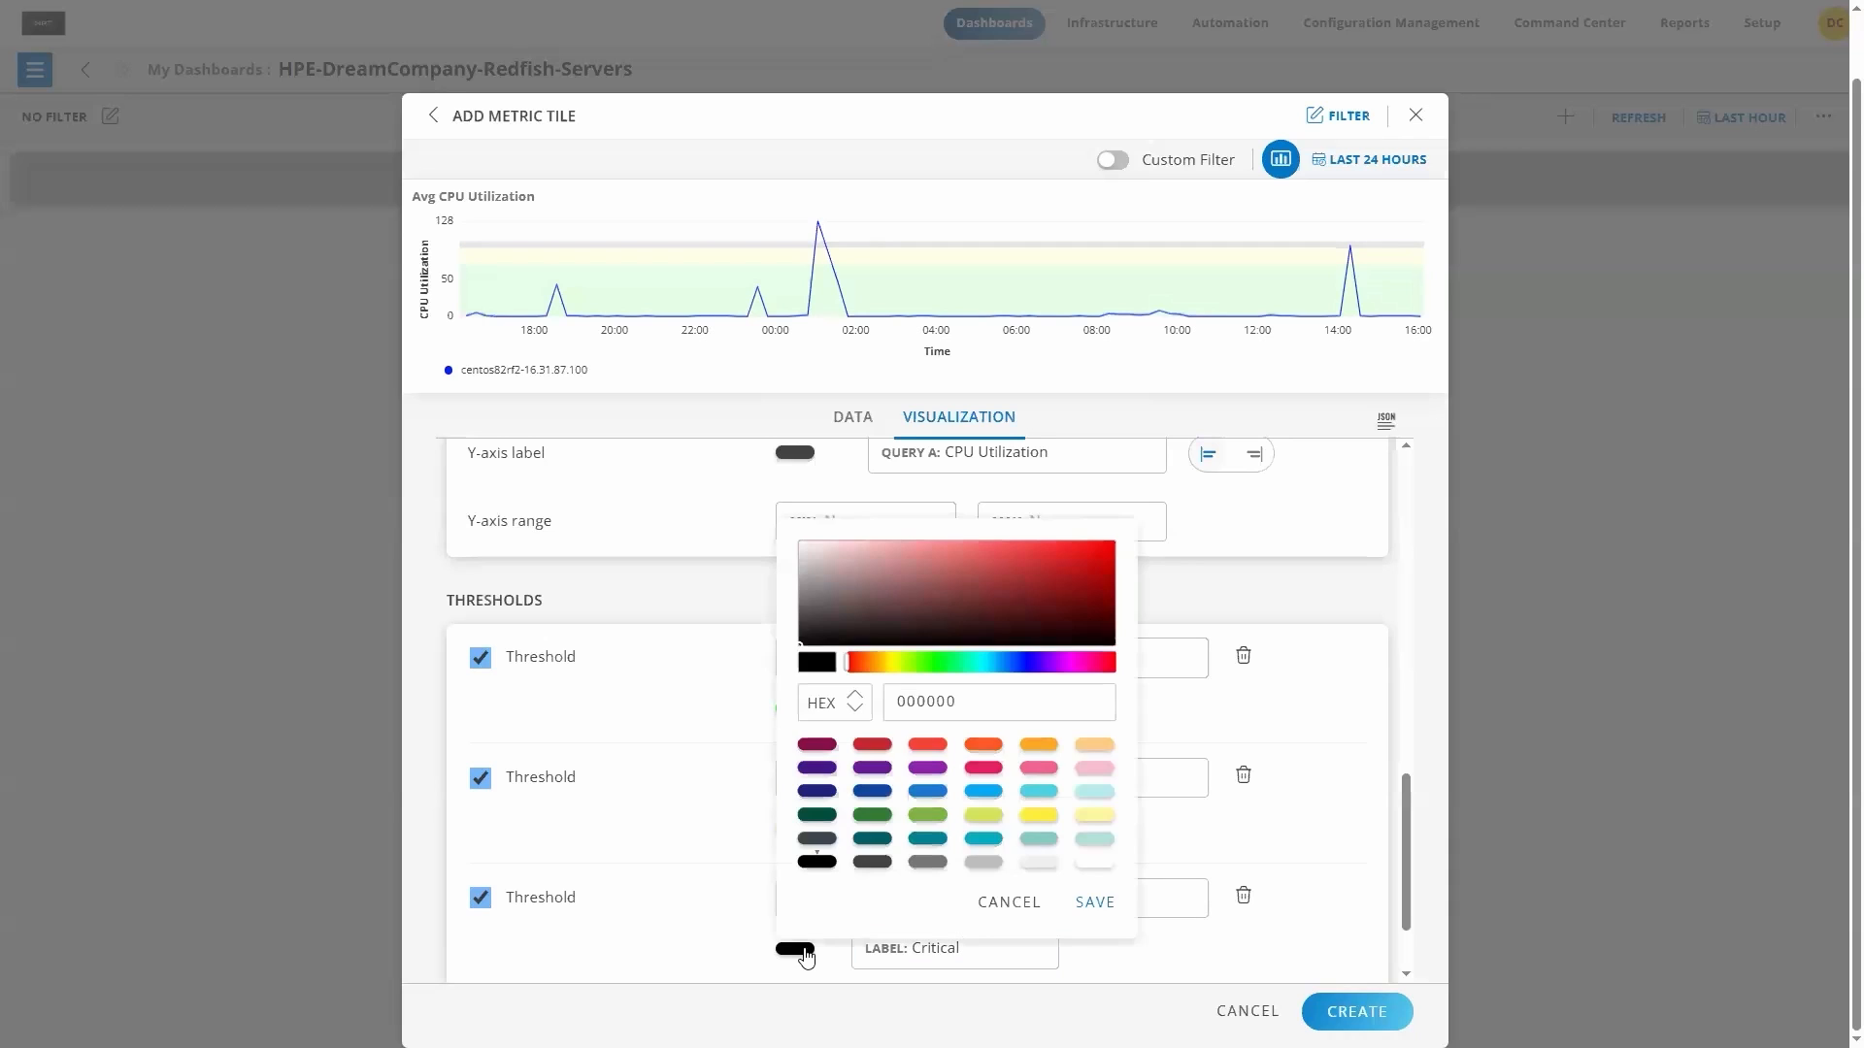
left_click(1108, 664)
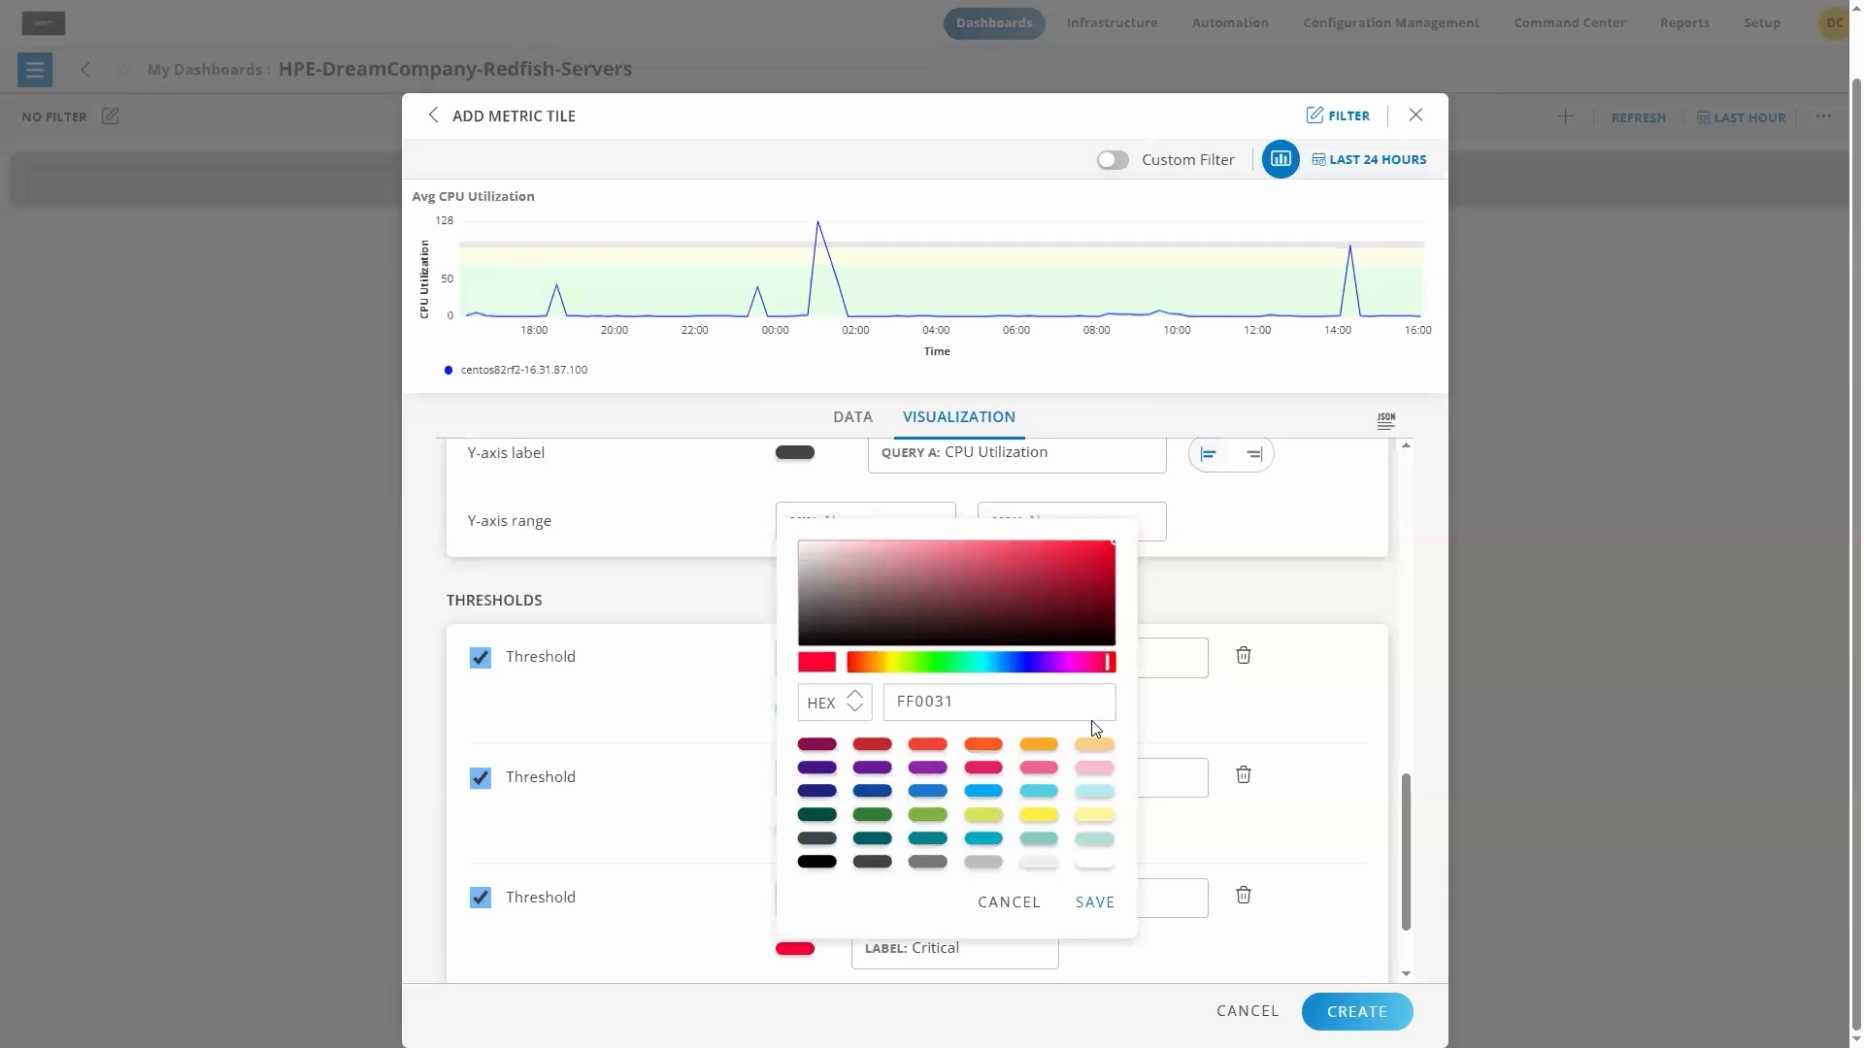
left_click(1095, 905)
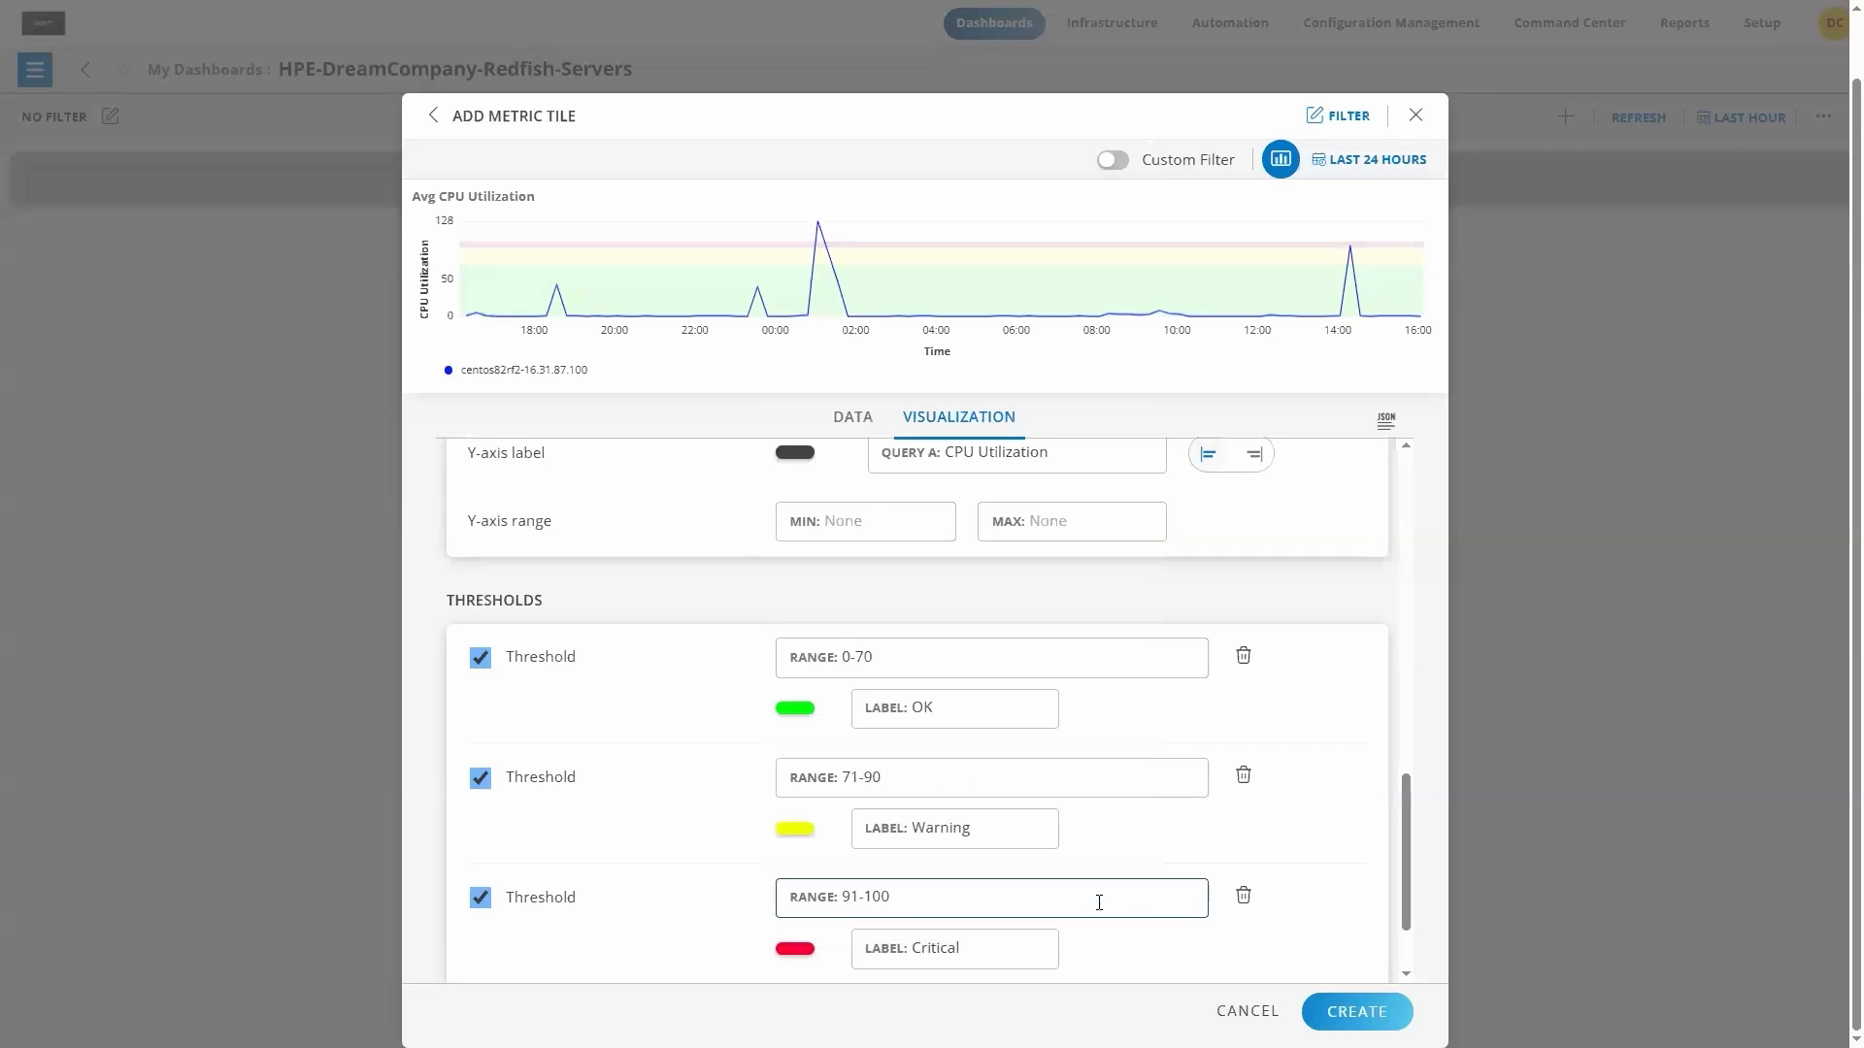
Step: Create the Avg CPU Utilization tile and arrange it at about a quarter of the dashboard width below the REDFISH HEALTH STATUS header
scroll(1340, 835, "down", 1)
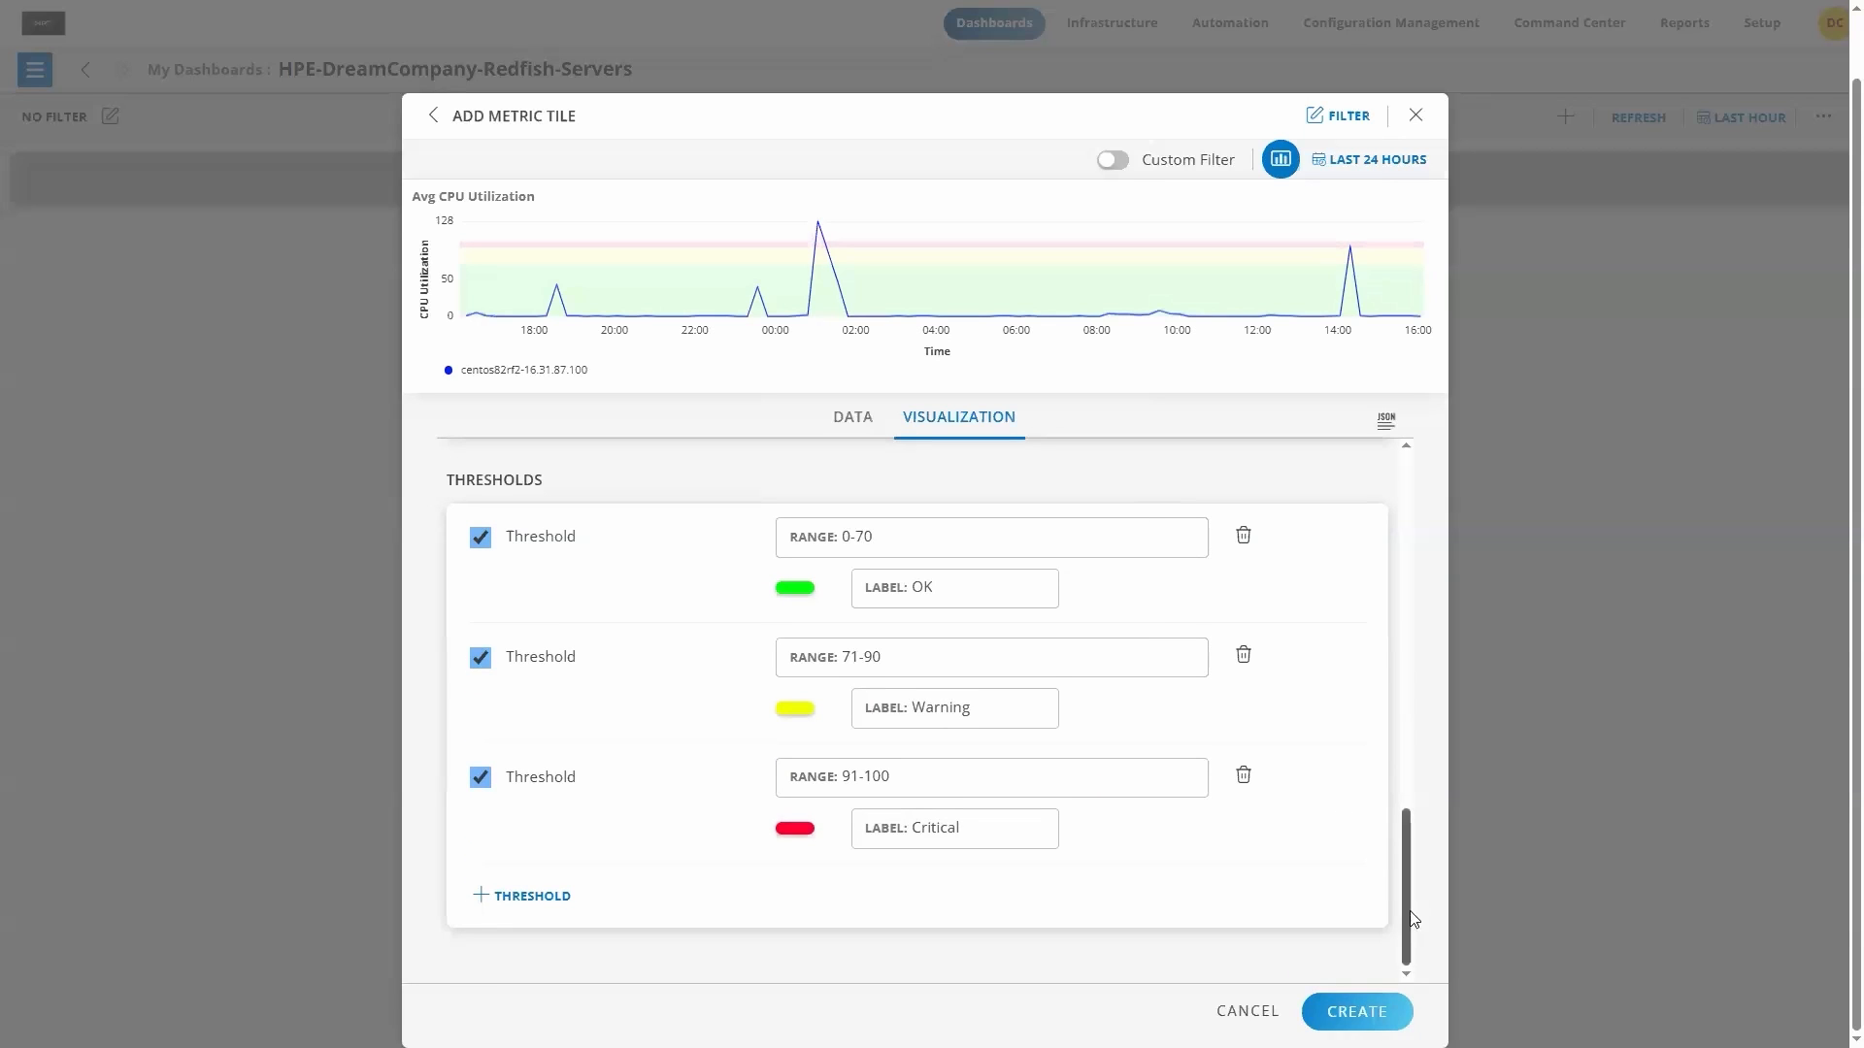
left_click(1356, 1013)
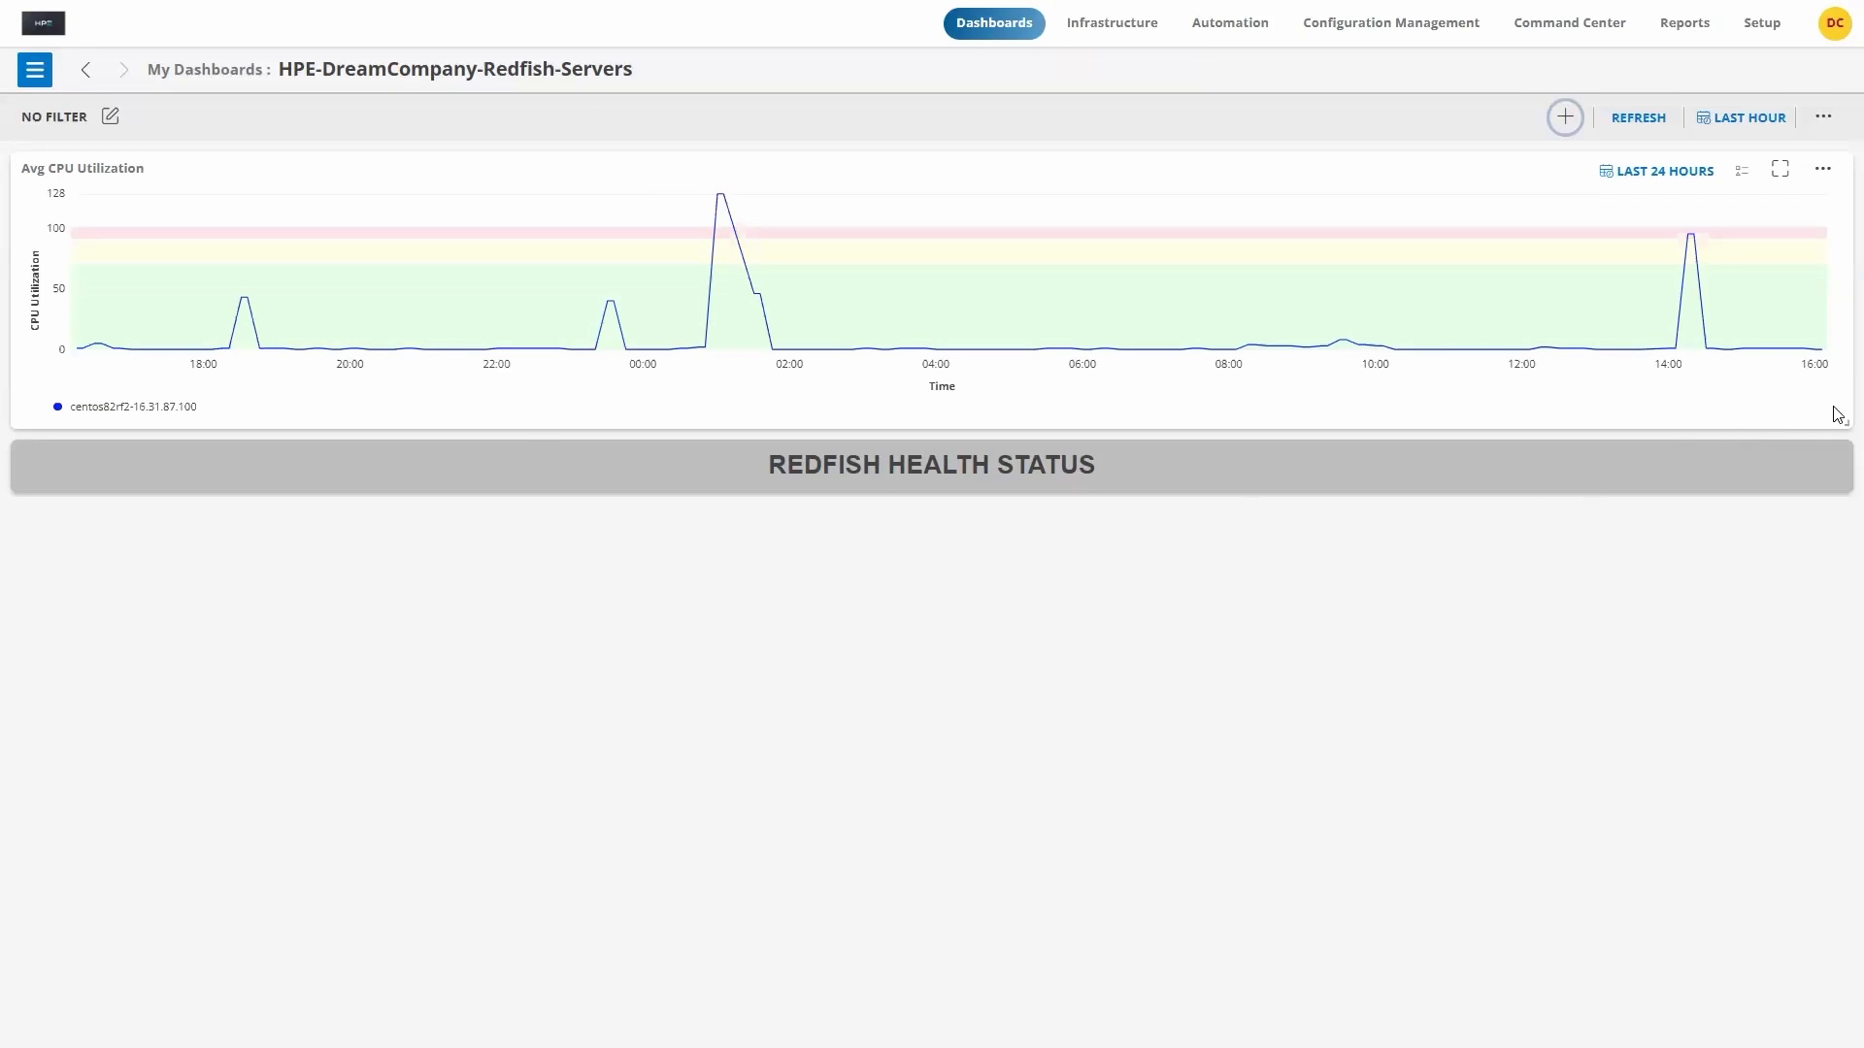
left_click_drag(1841, 425, 476, 394)
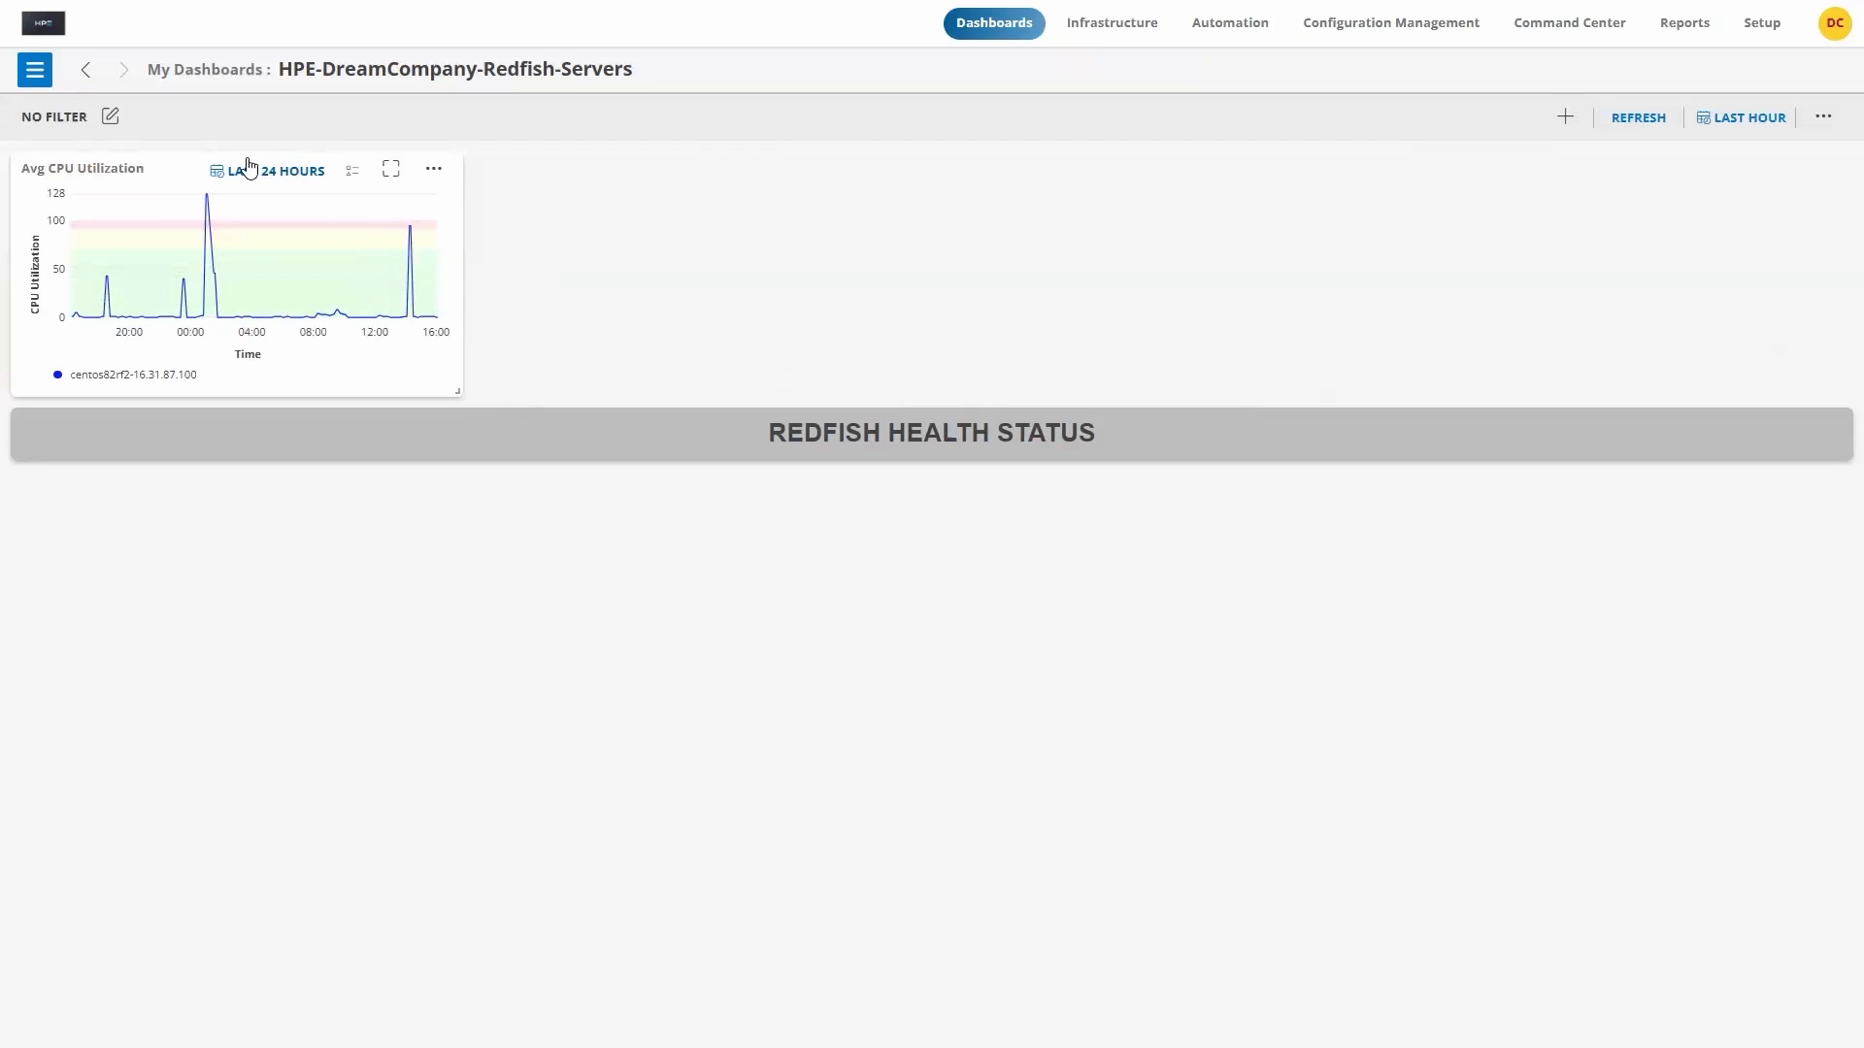
mouse_move(189, 162)
left_mouse_down()
mouse_move(204, 283)
mouse_move(188, 221)
left_mouse_up()
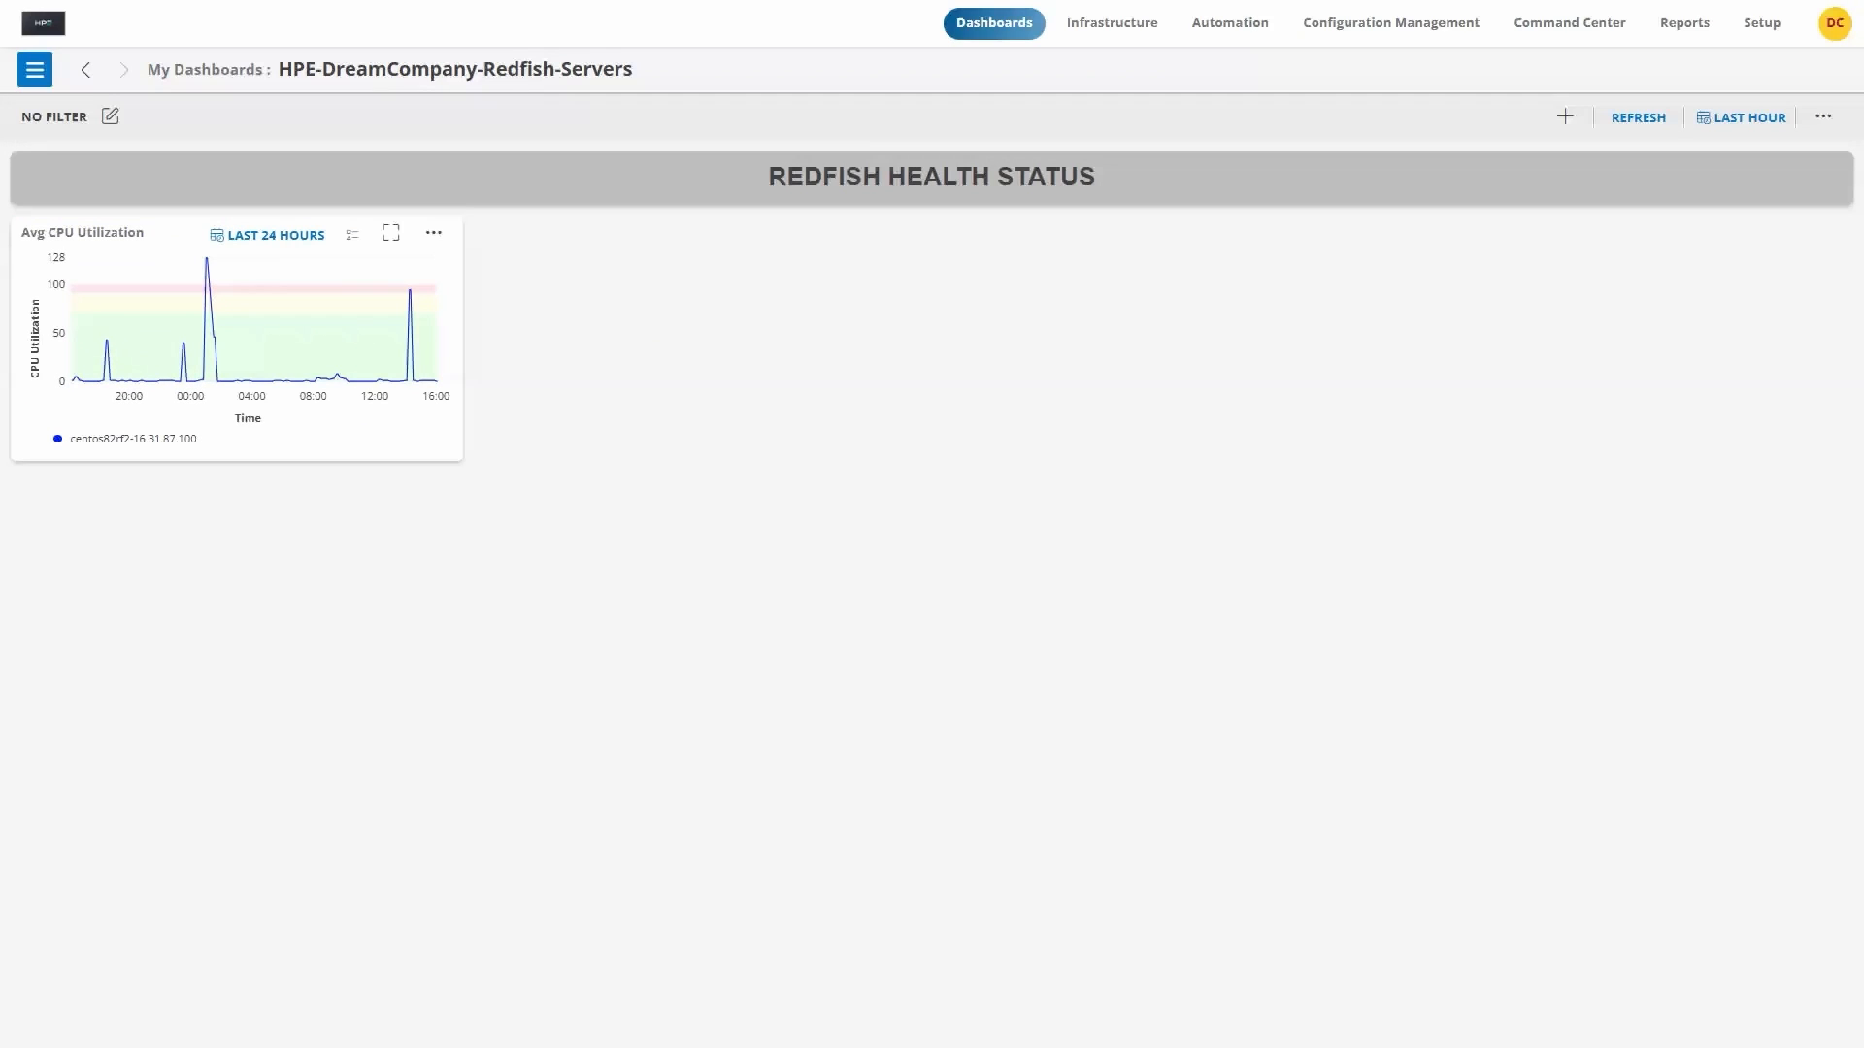
left_click(434, 238)
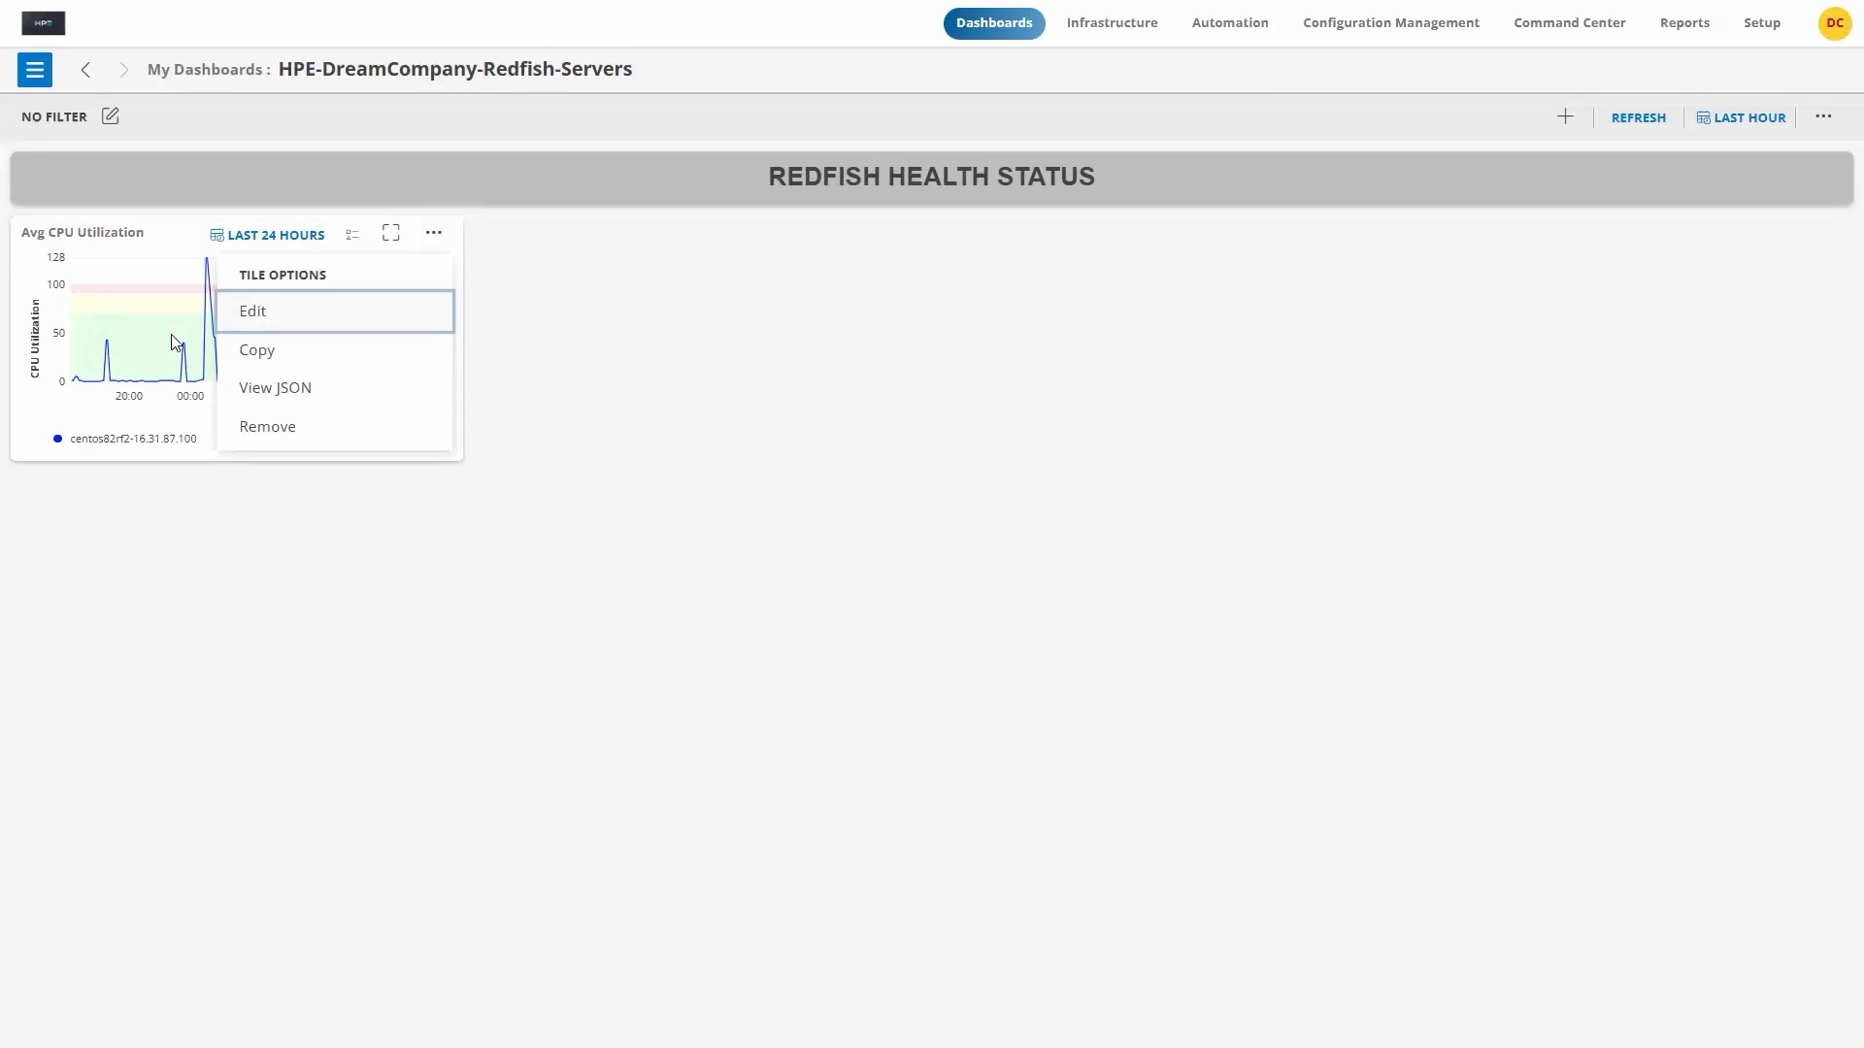
left_click(118, 566)
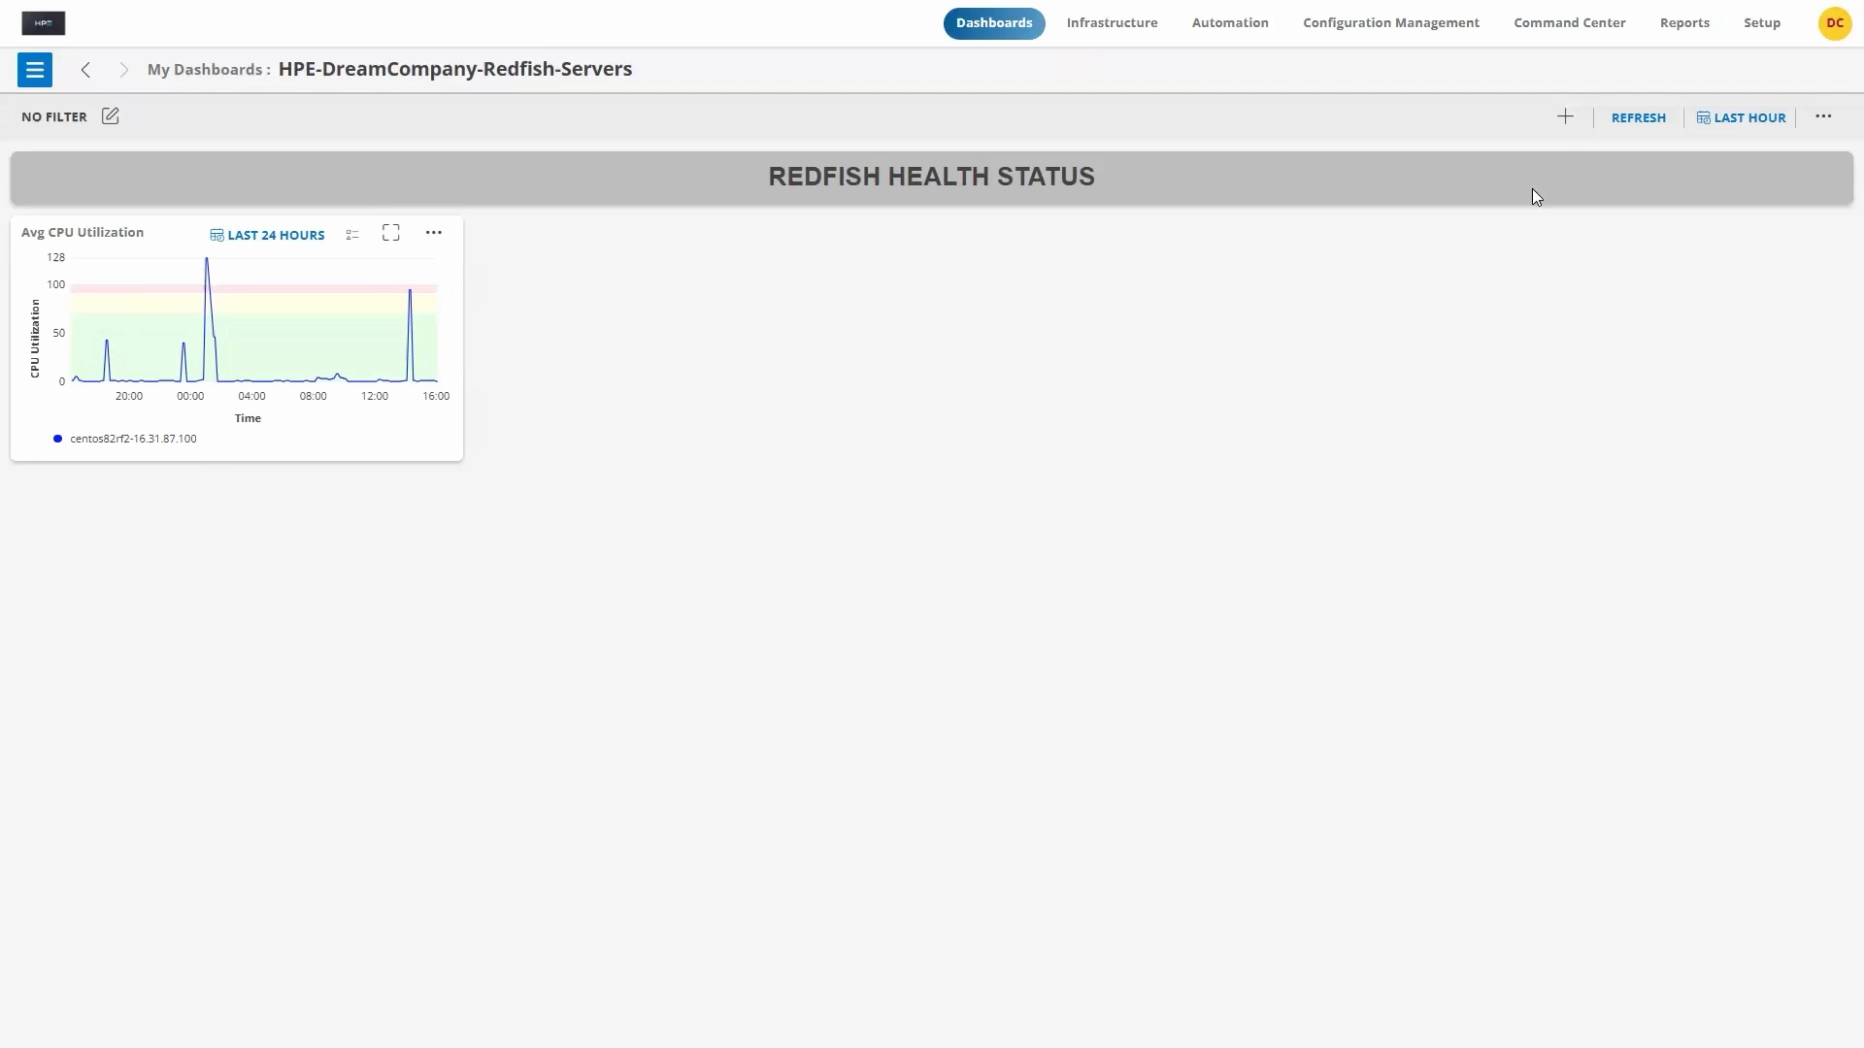
Step: Start another build-my-own metric tile with a query on the redfish_chassis_powercontrol_MaxConsumedWatts metric
left_click(1565, 122)
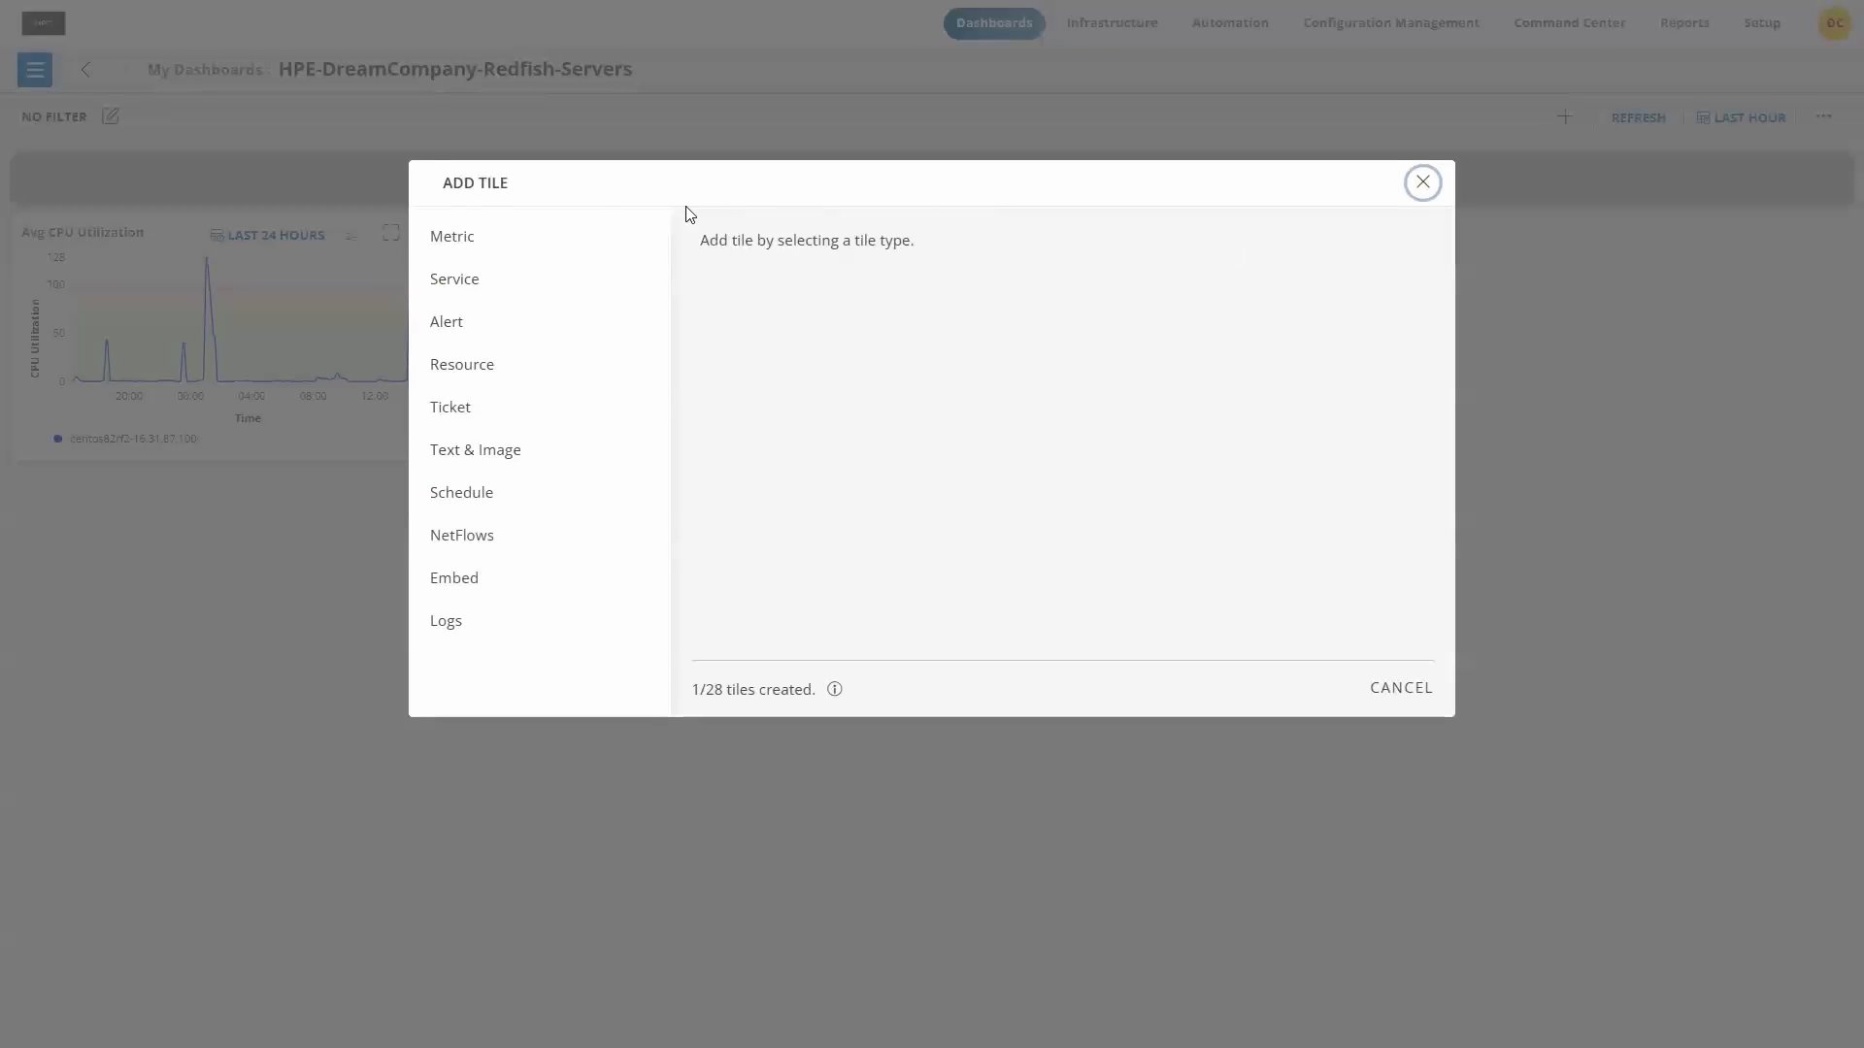
left_click(462, 245)
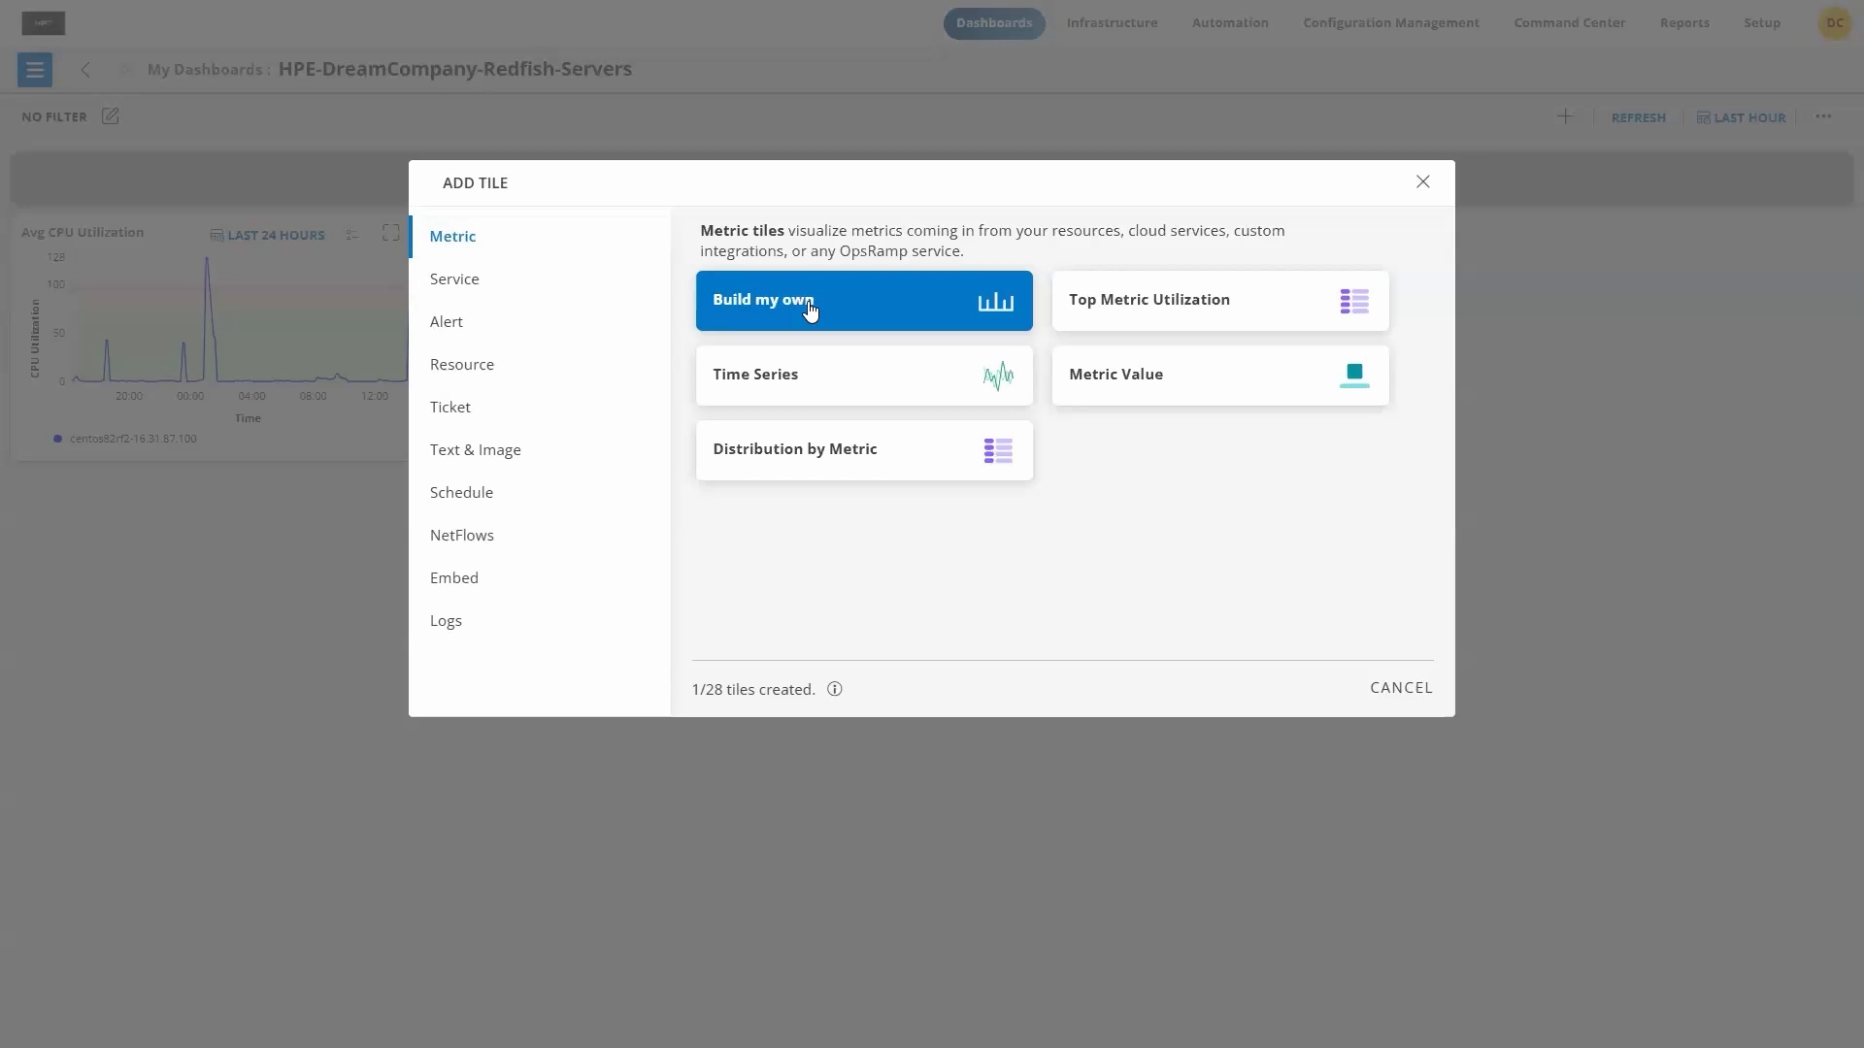
left_click(812, 308)
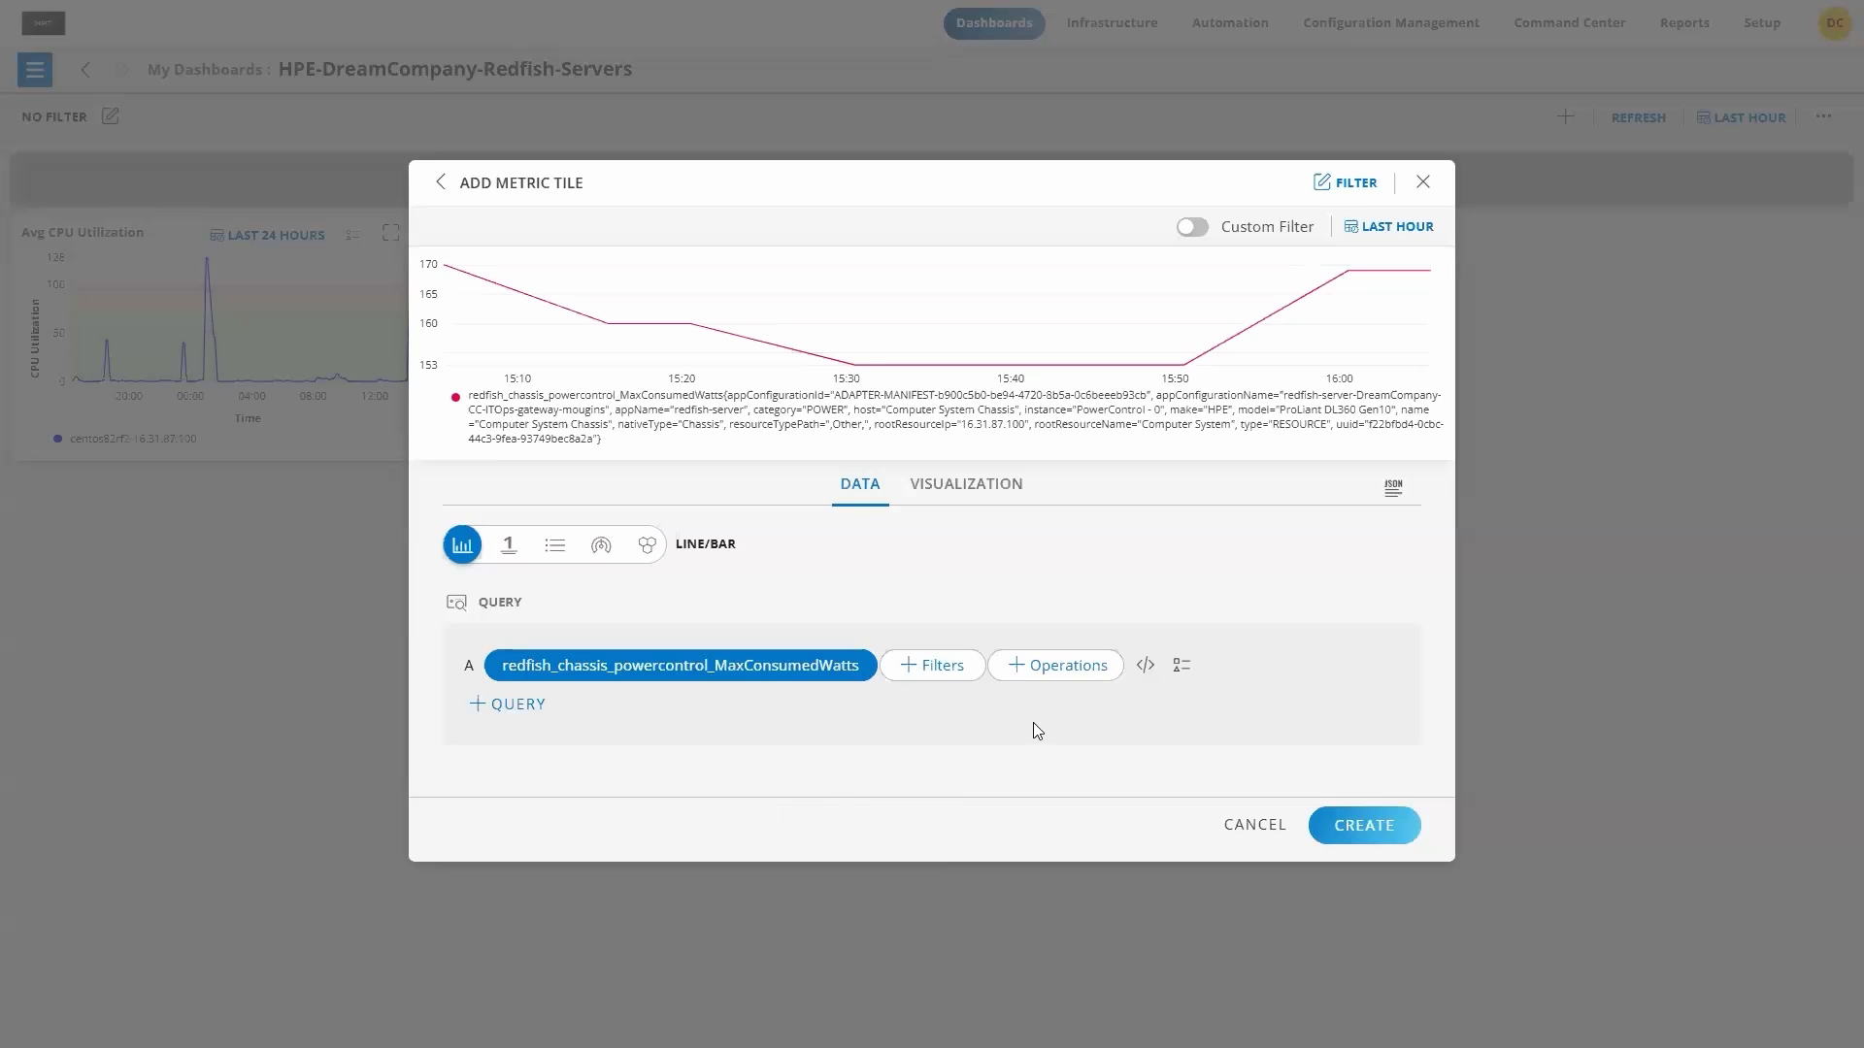
Step: Label the new tile's X-axis Time and its query A Y-axis Max Consumed Watts
left_click(959, 484)
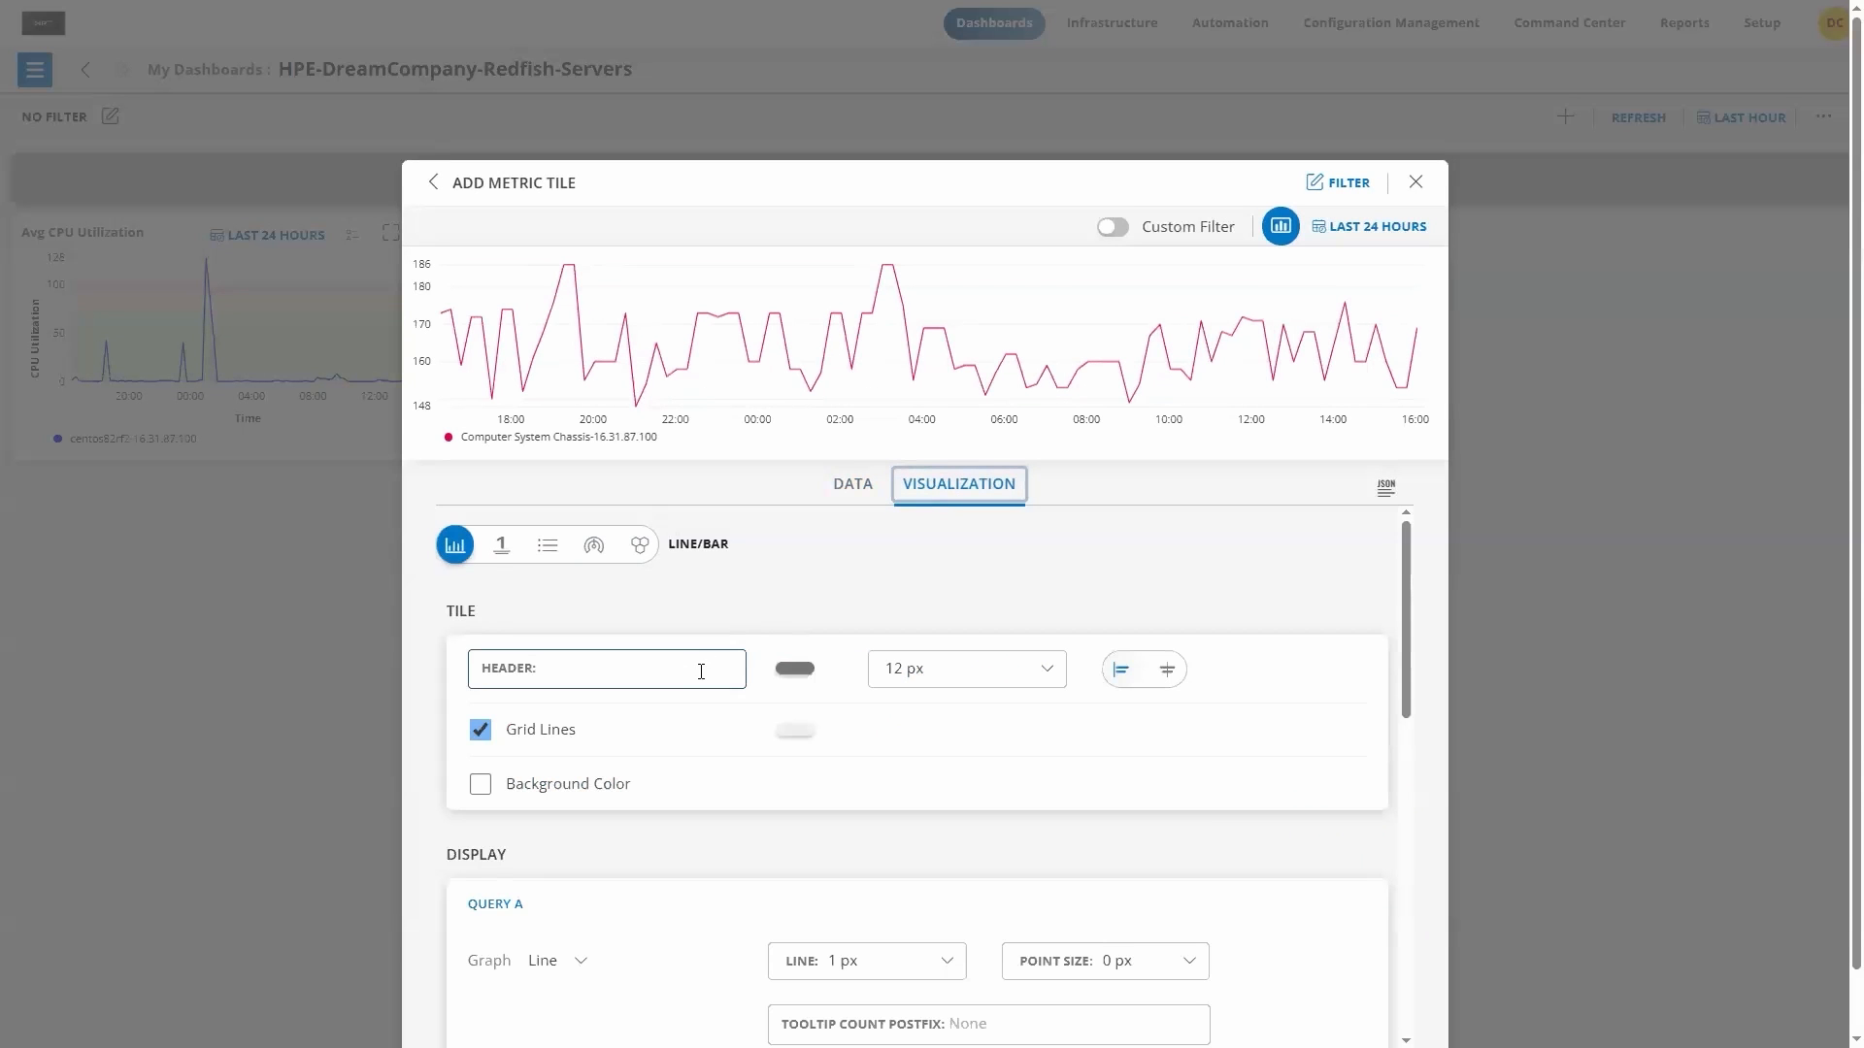
scroll(704, 668, "down", 7)
scroll(738, 621, "down", 1)
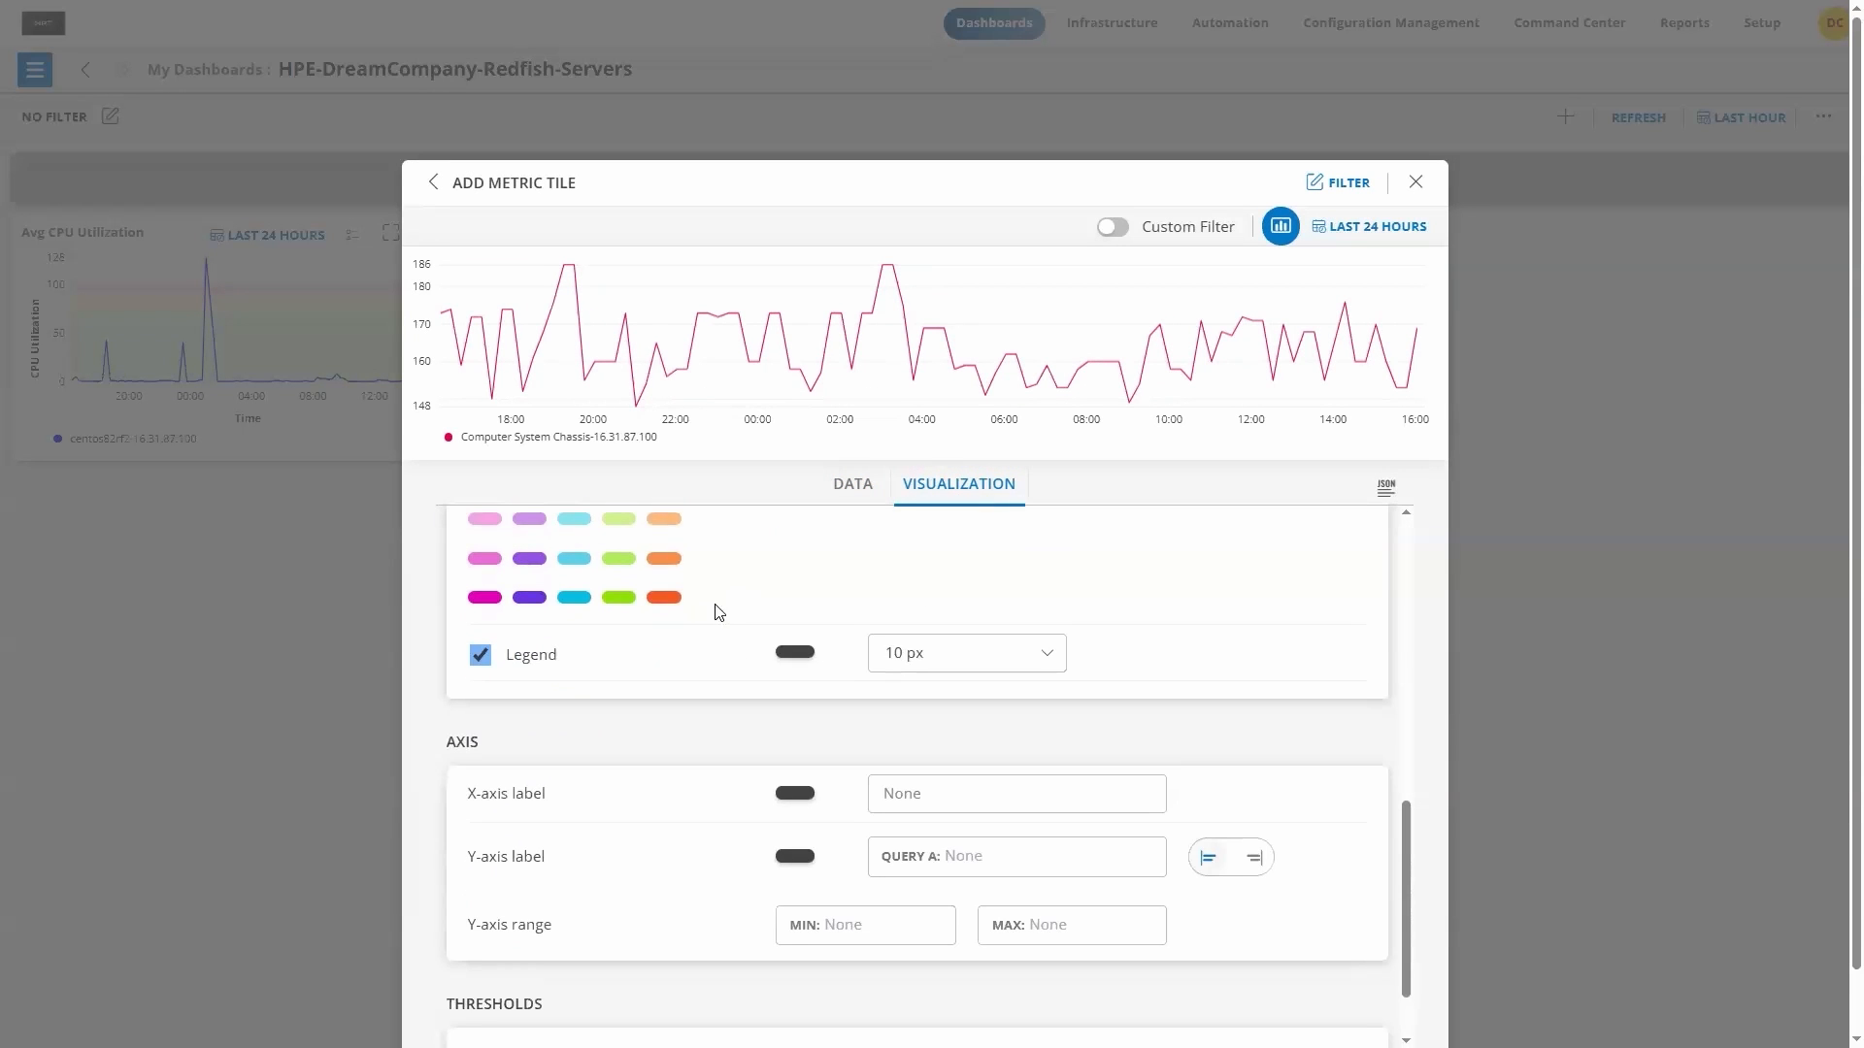
scroll(712, 622, "down", 1)
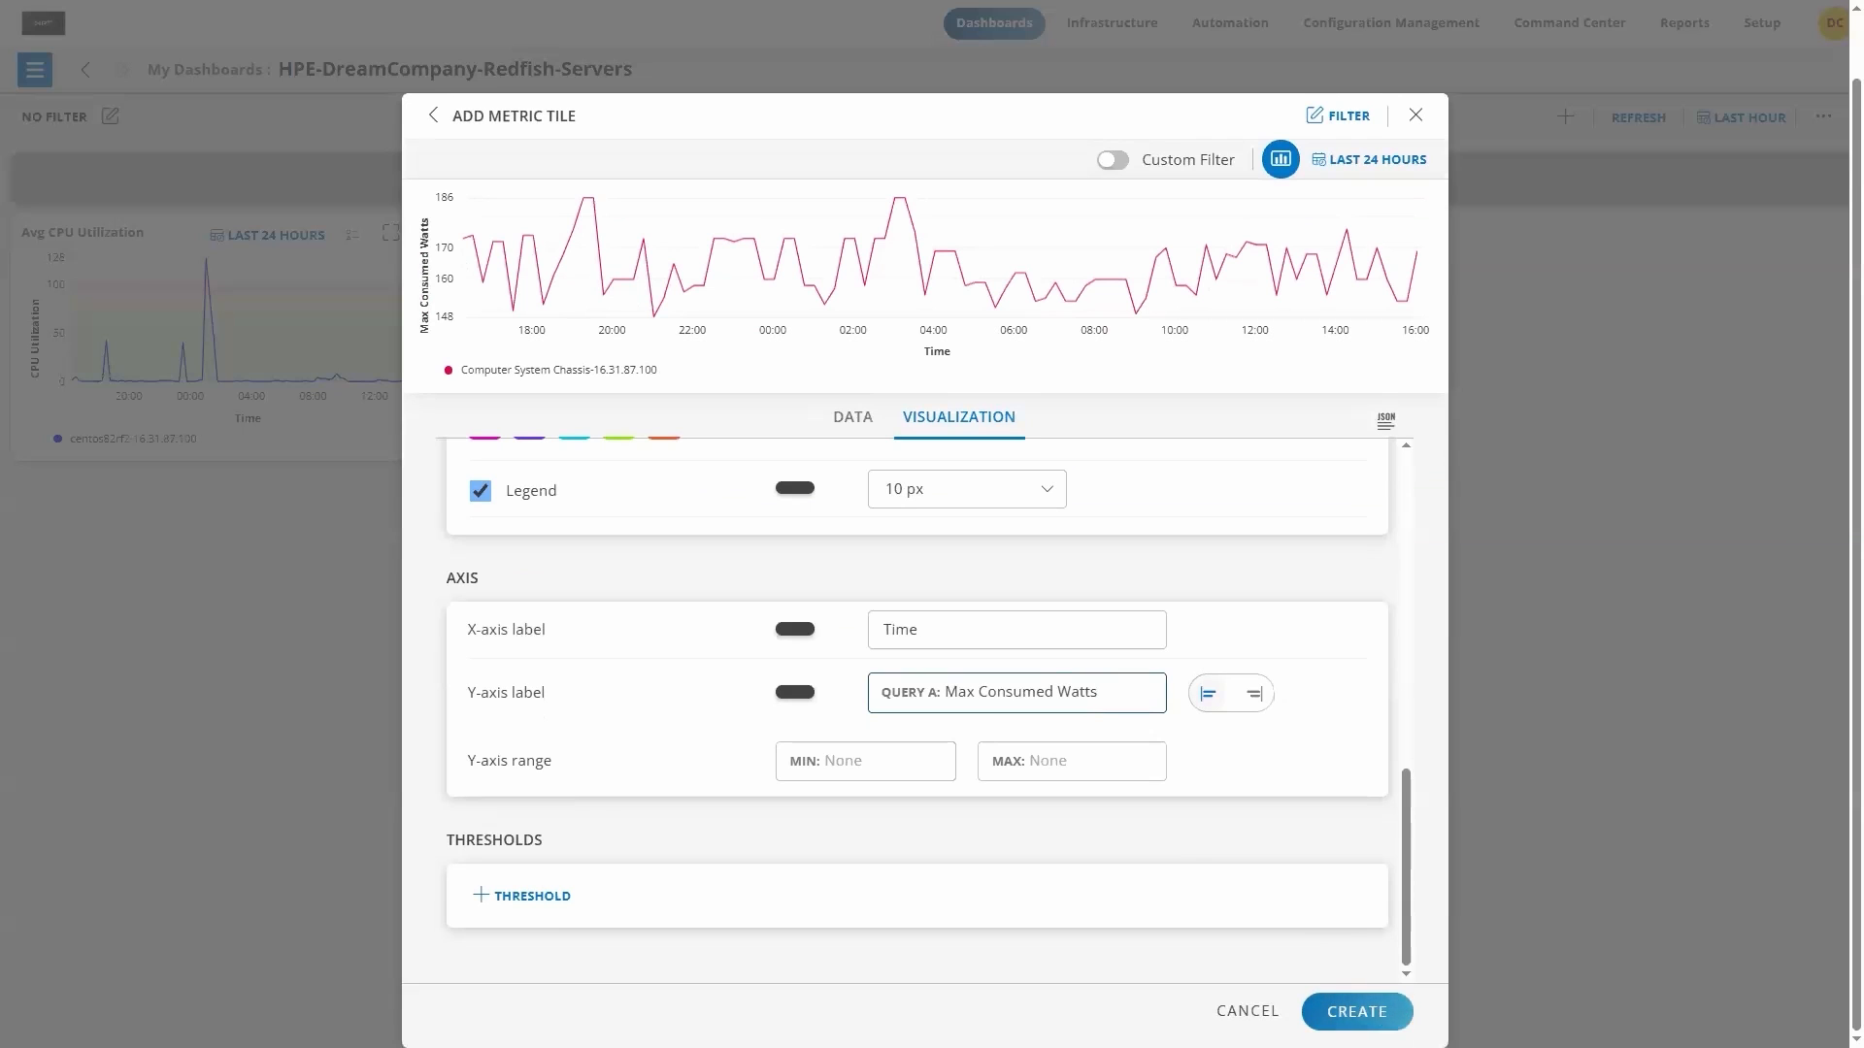
Step: Create the Max Consumed Watts tile and arrange it beside the Avg CPU Utilization tile, each about a third of the dashboard width
left_click(1367, 1009)
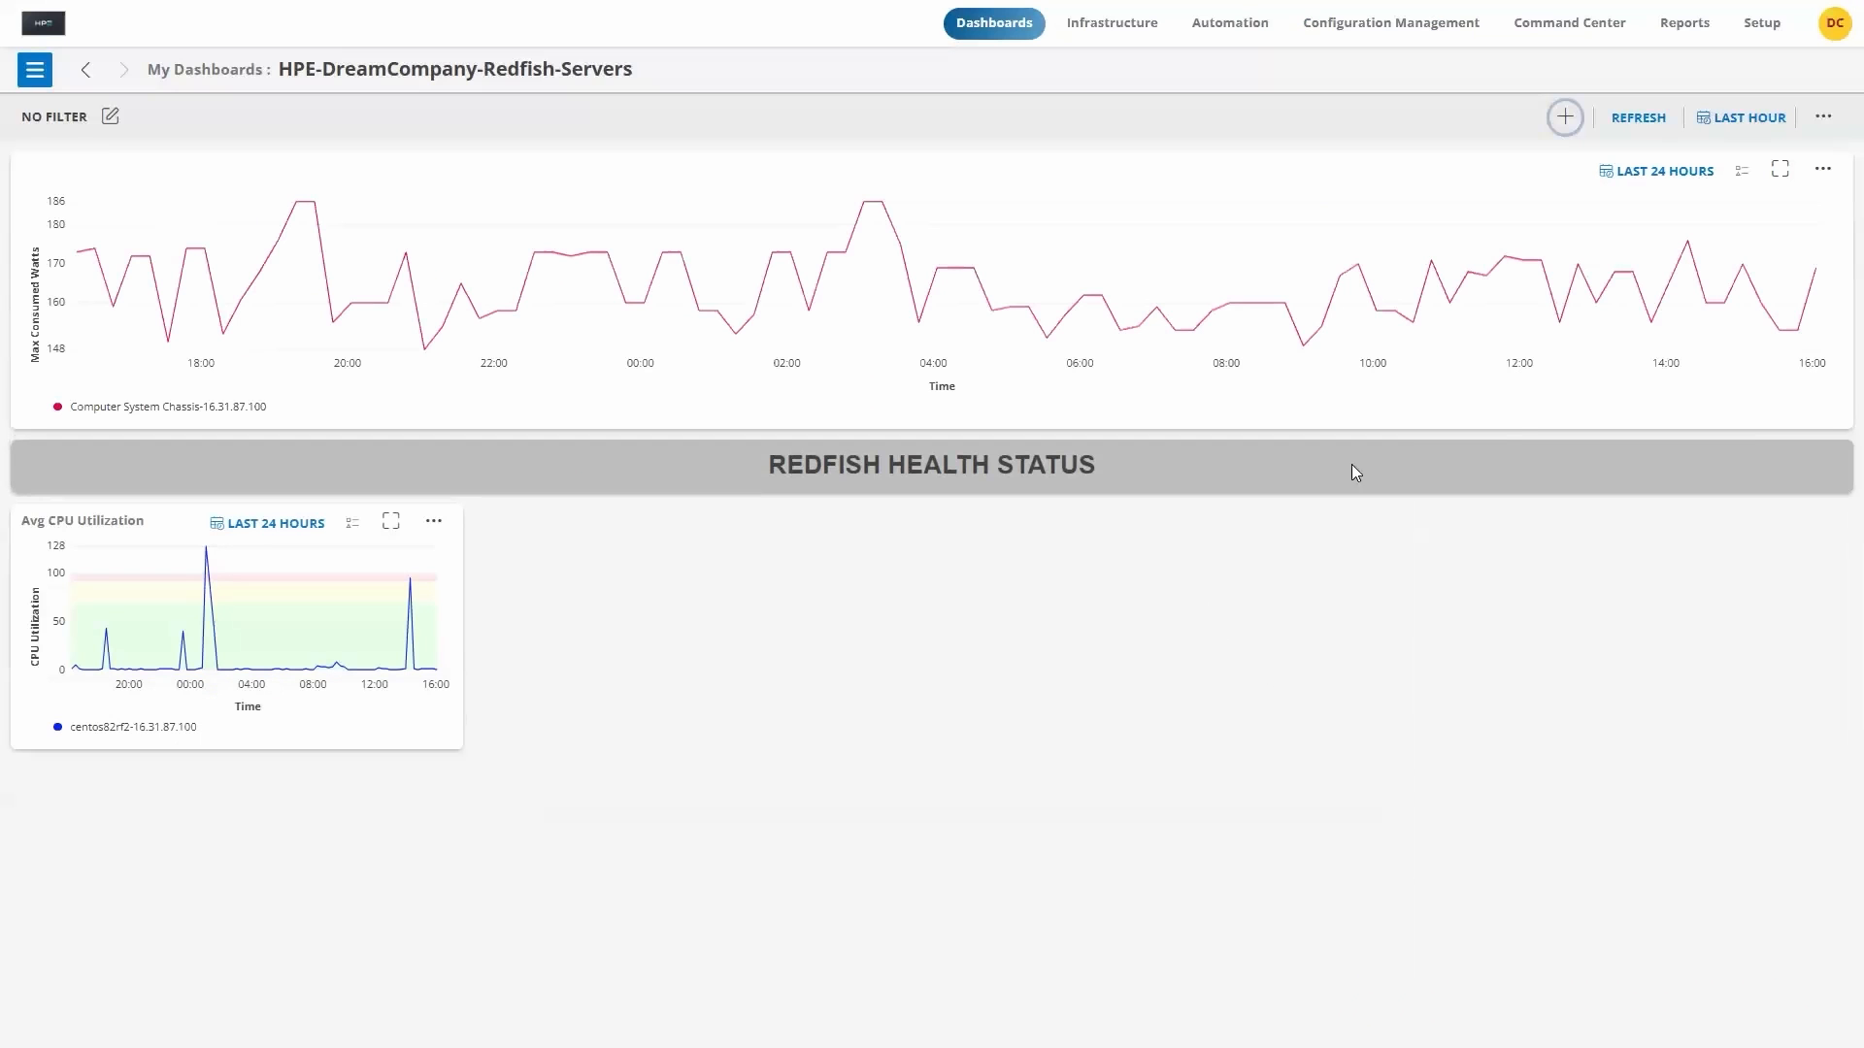
left_click_drag(1840, 420, 522, 425)
left_click_drag(258, 183, 632, 237)
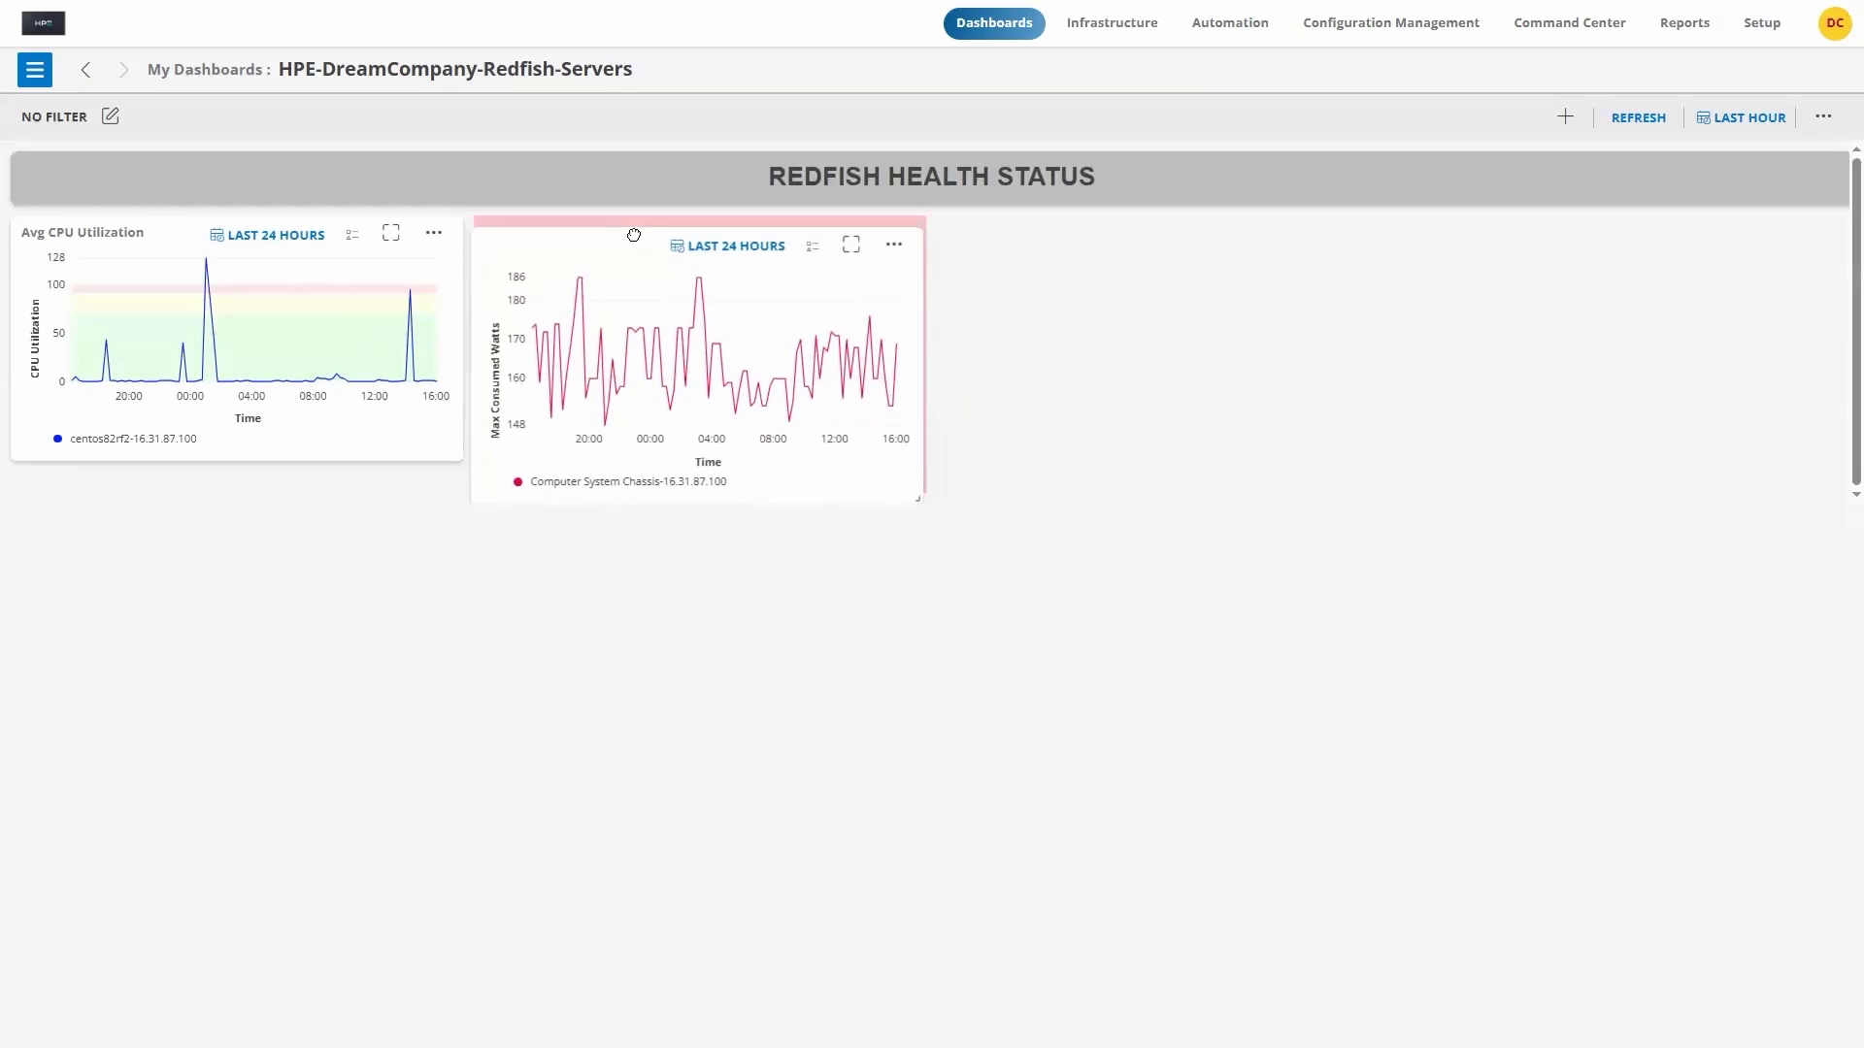
left_click_drag(920, 488, 1060, 457)
left_click_drag(460, 458, 614, 454)
left_click_drag(750, 503, 930, 226)
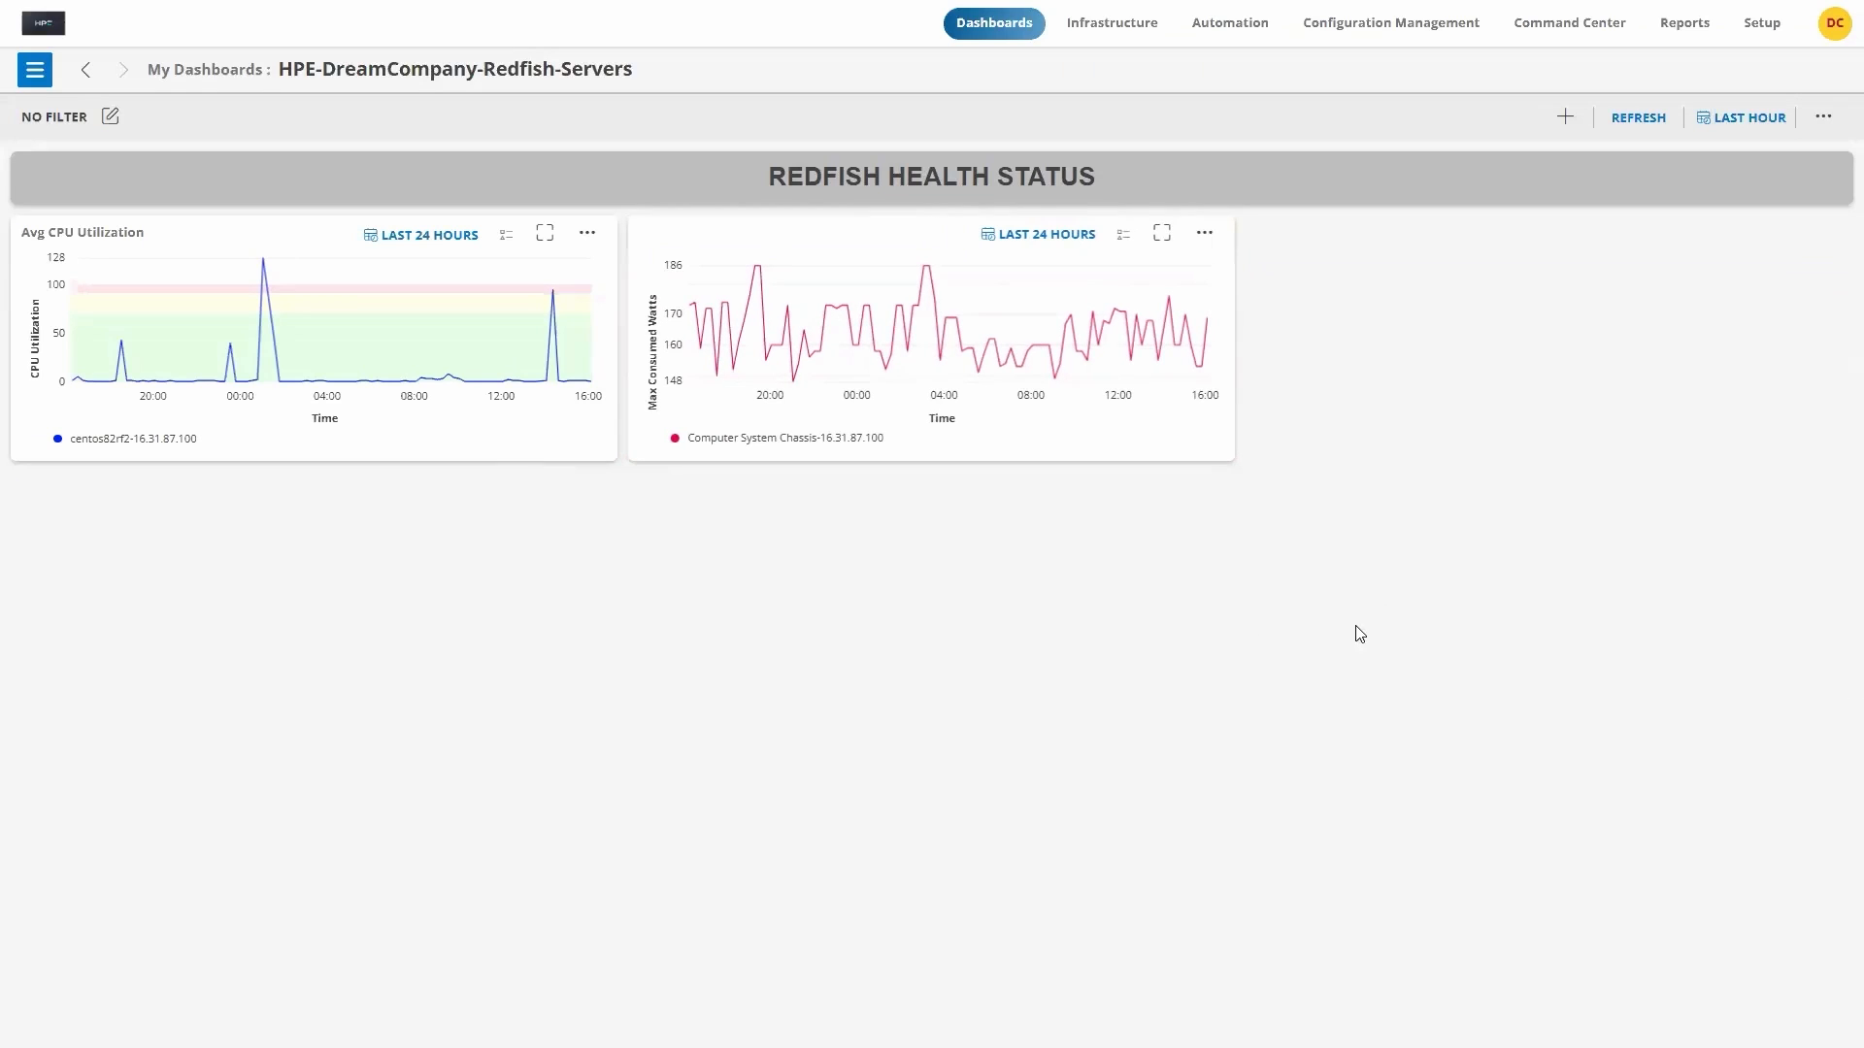
Step: Add the predefined Alert Trend tile at about a third of the dashboard width, beside the Max Consumed Watts tile
left_click(1565, 116)
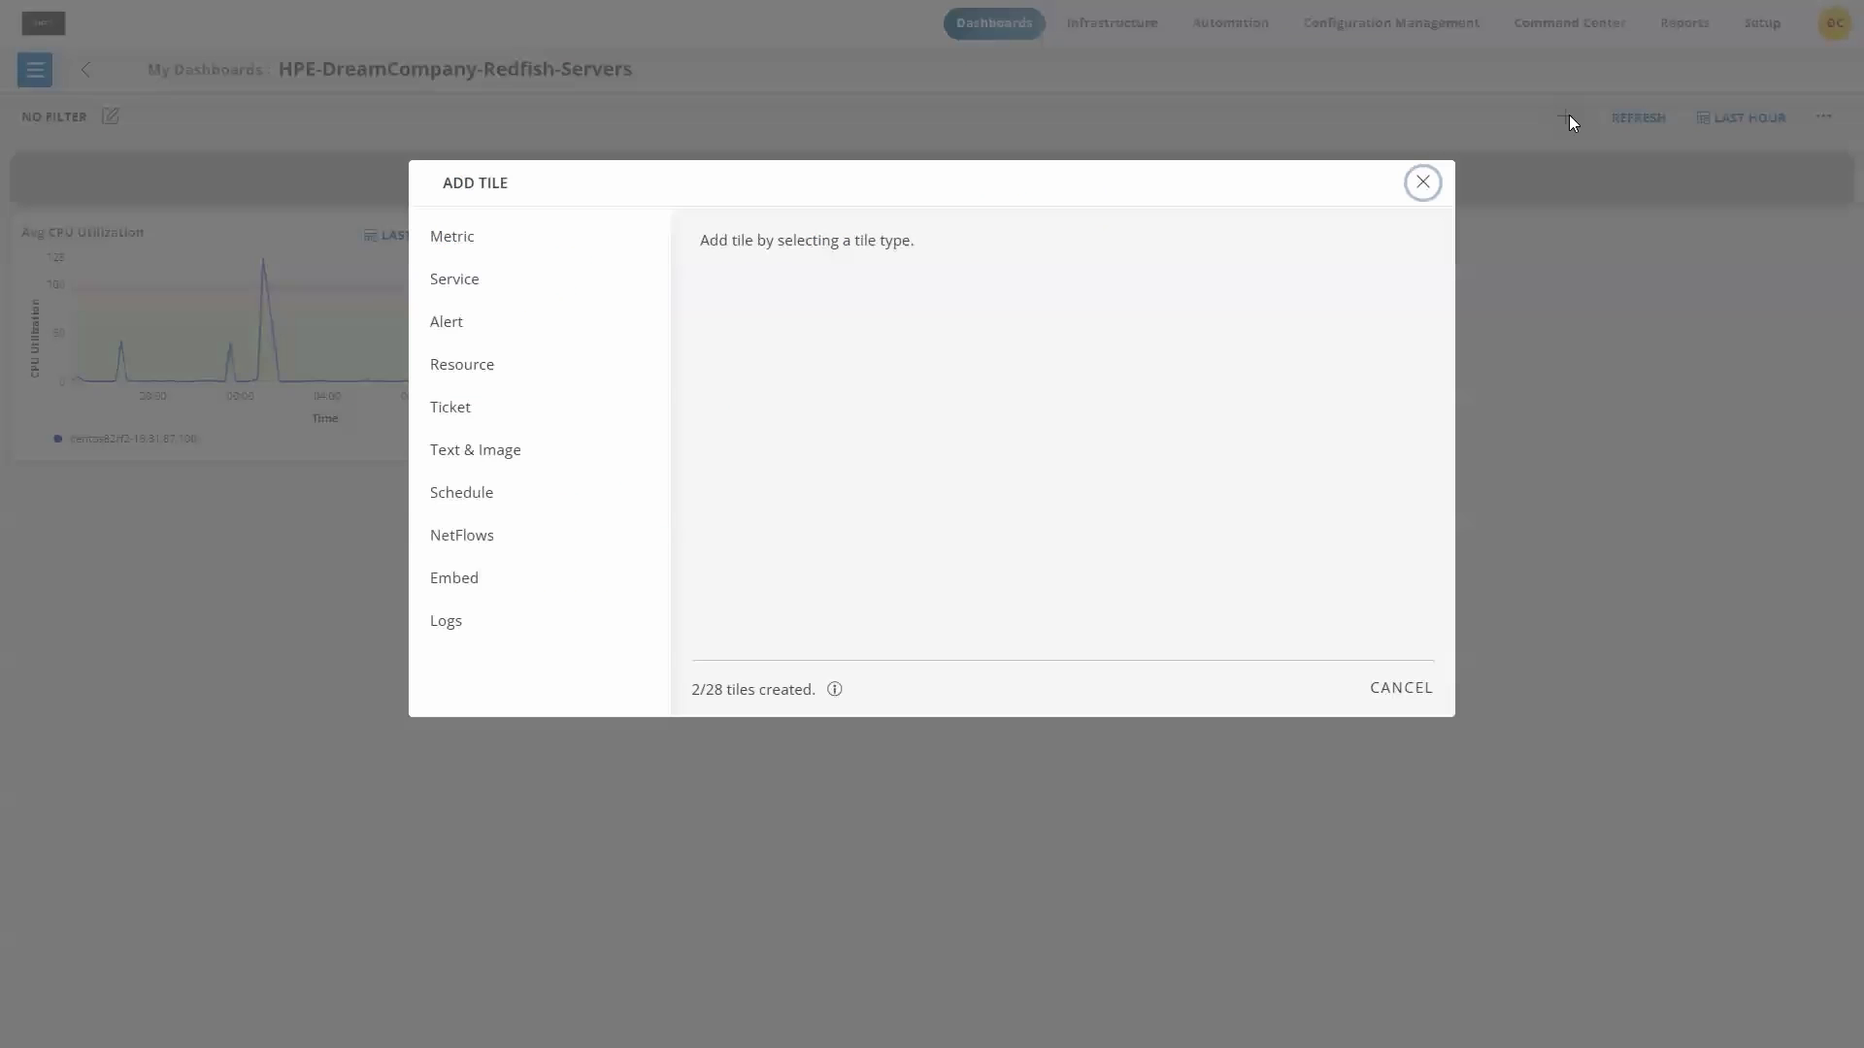
left_click(458, 331)
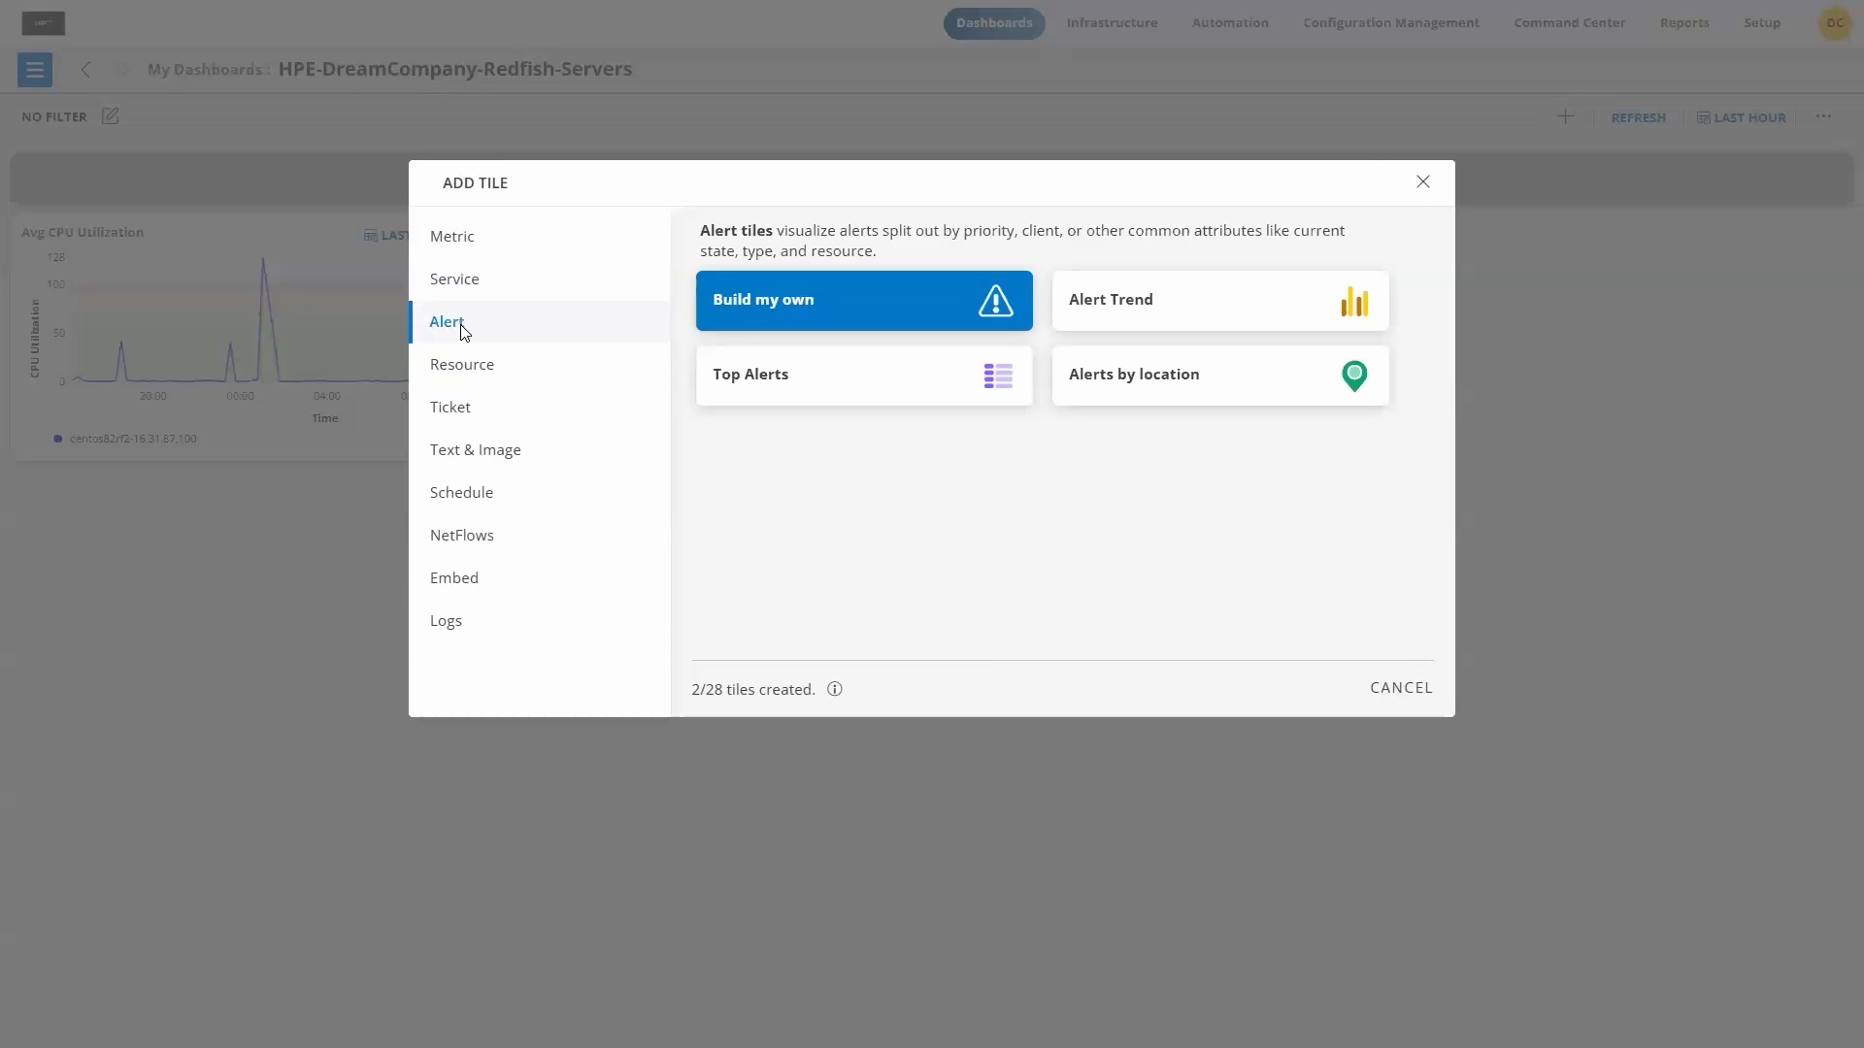
left_click(1126, 311)
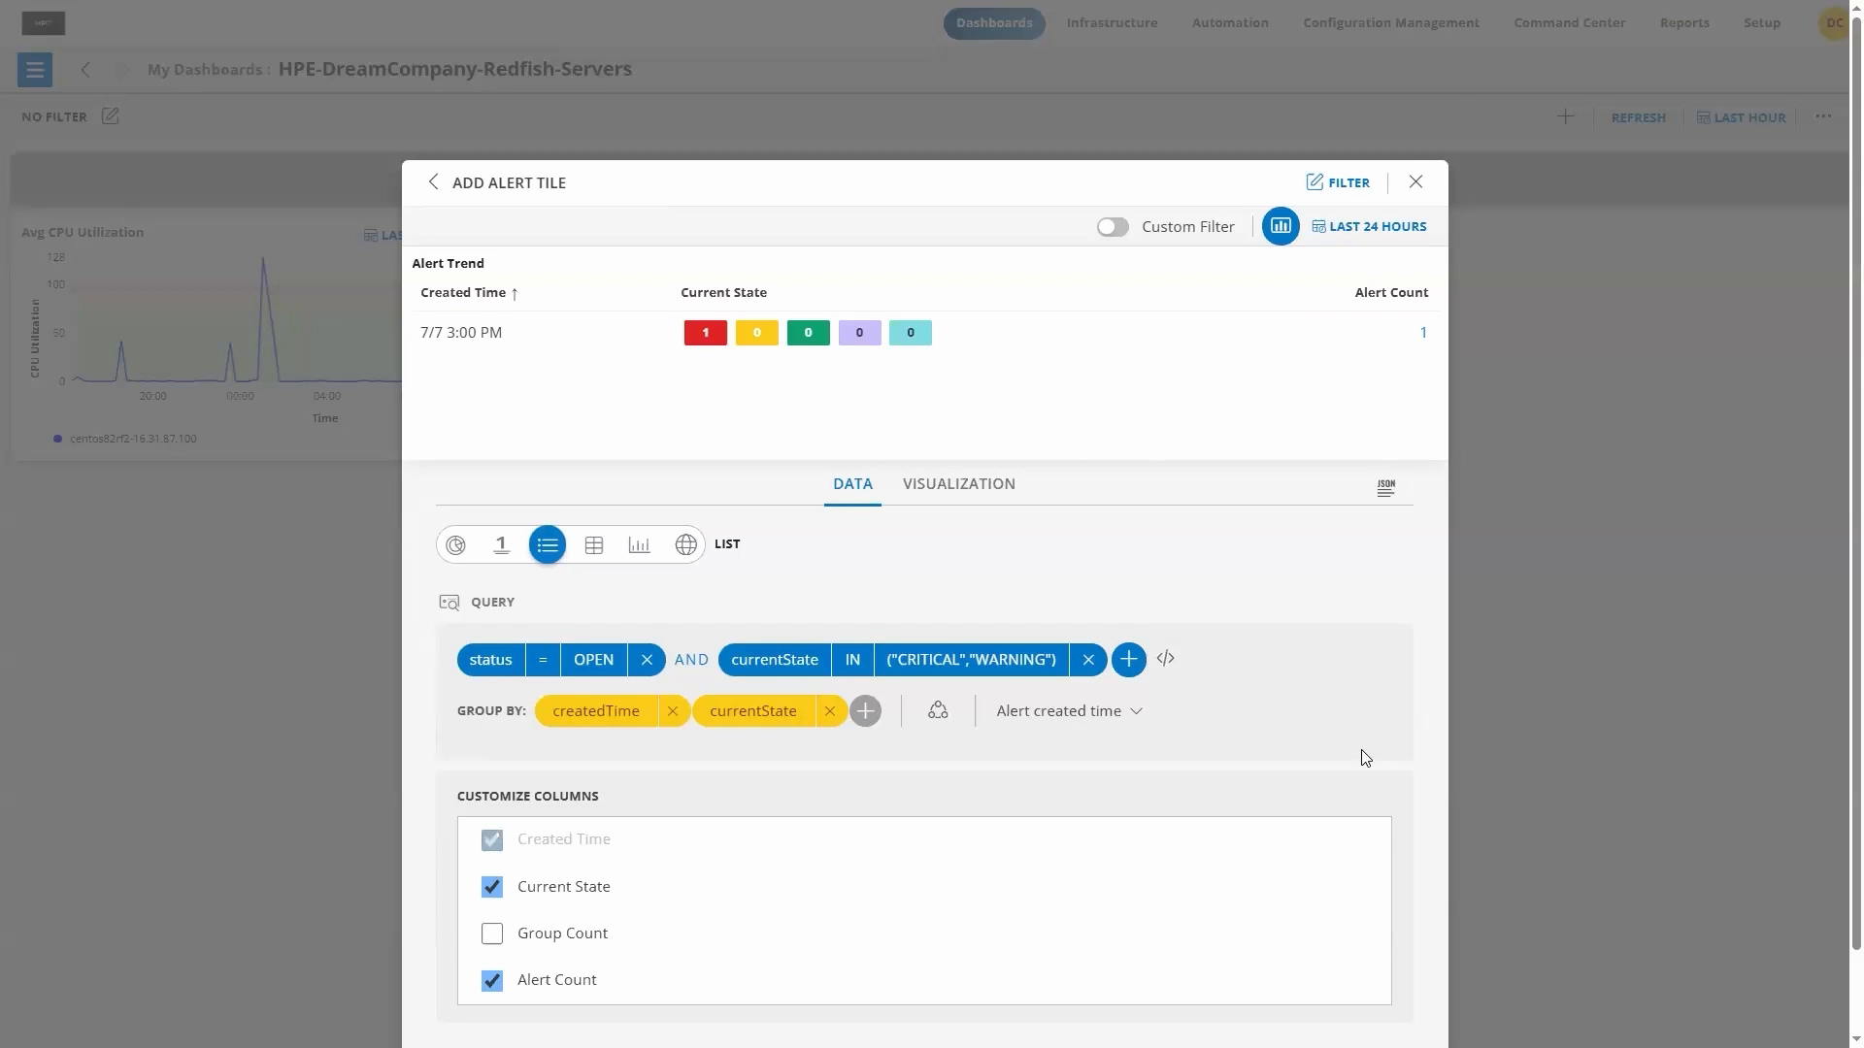
scroll(1379, 796, "down", 1)
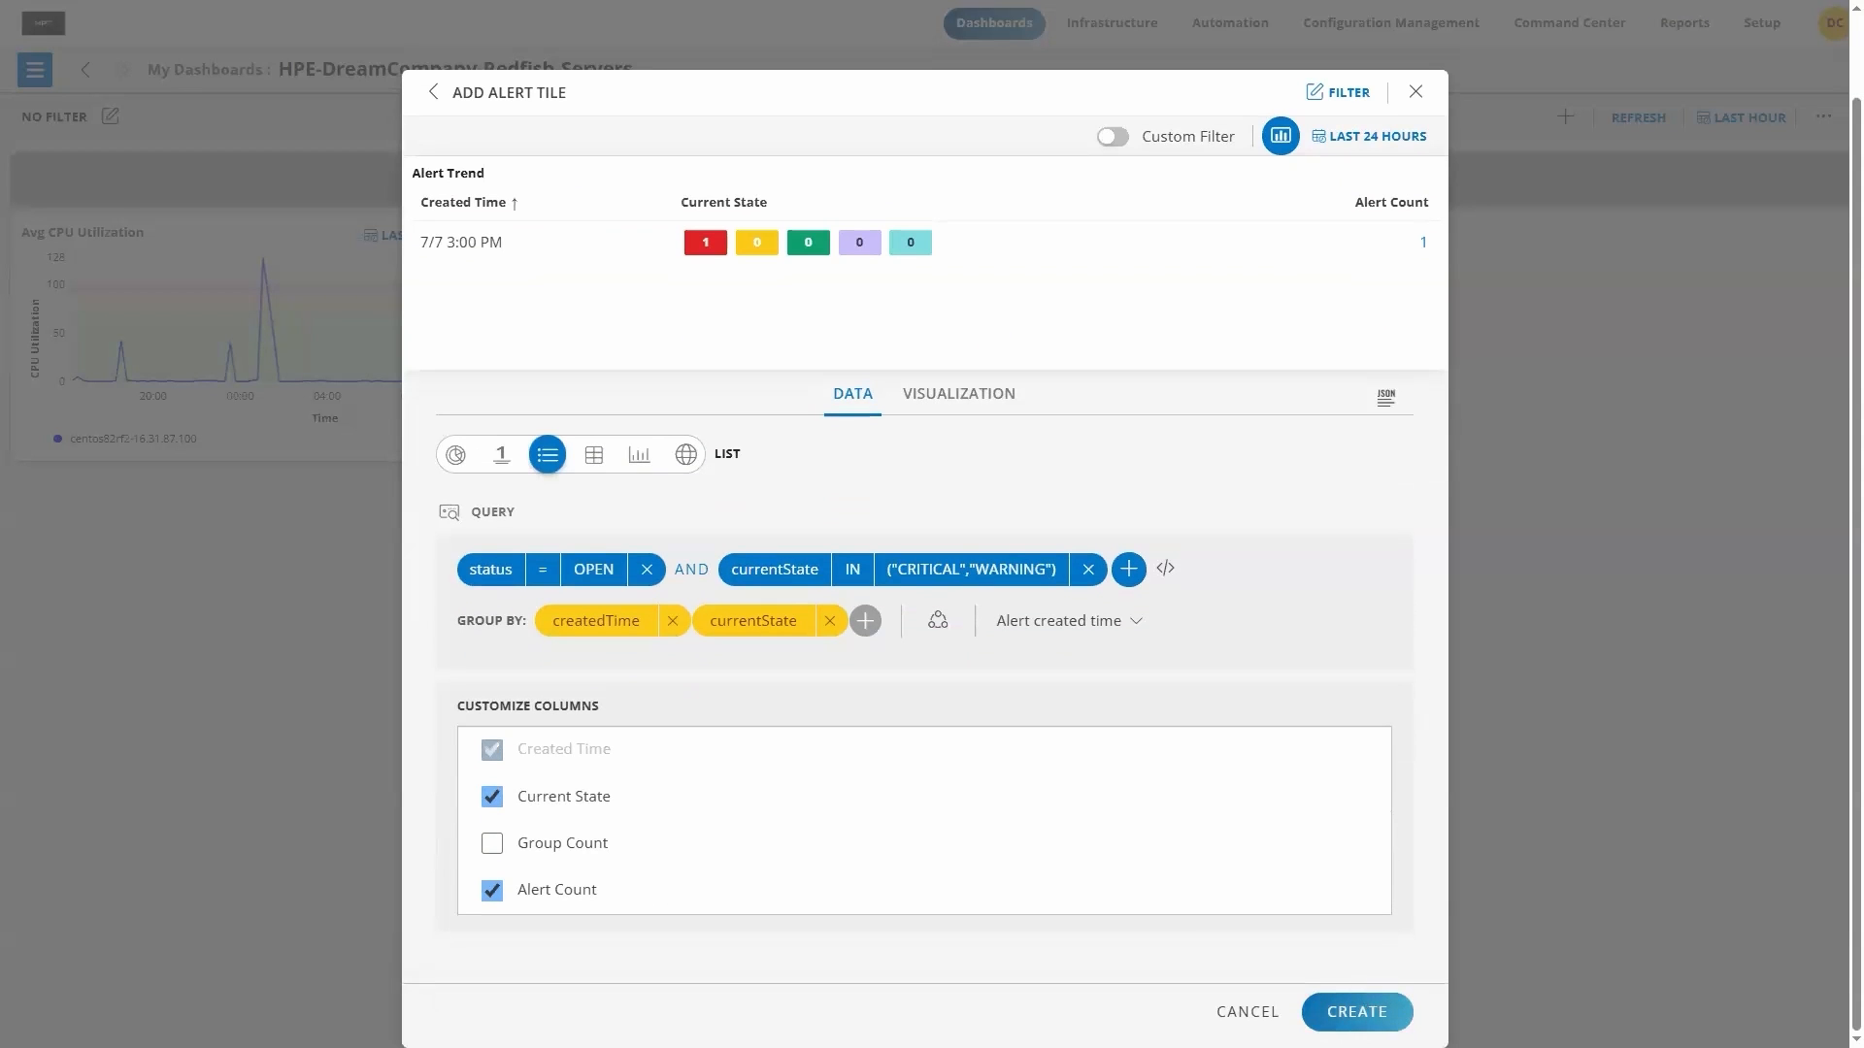
left_click(1358, 1011)
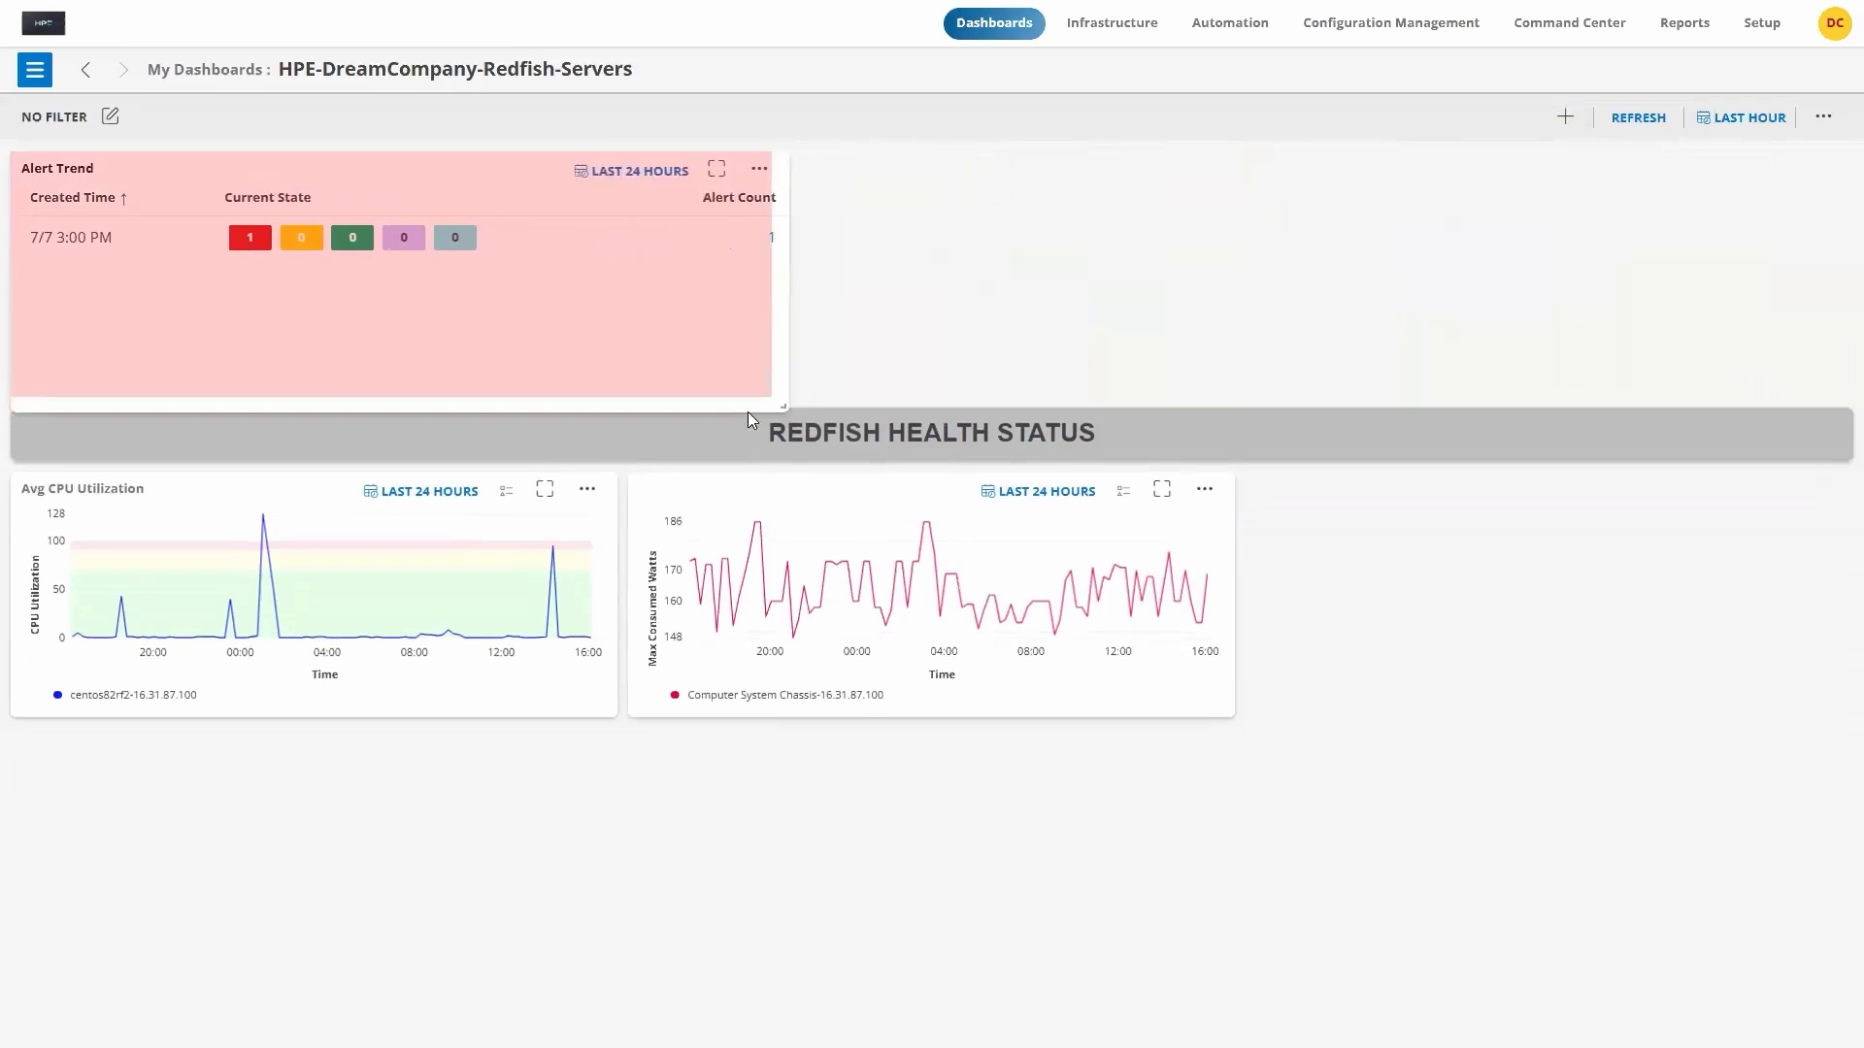
left_click_drag(291, 155, 1525, 225)
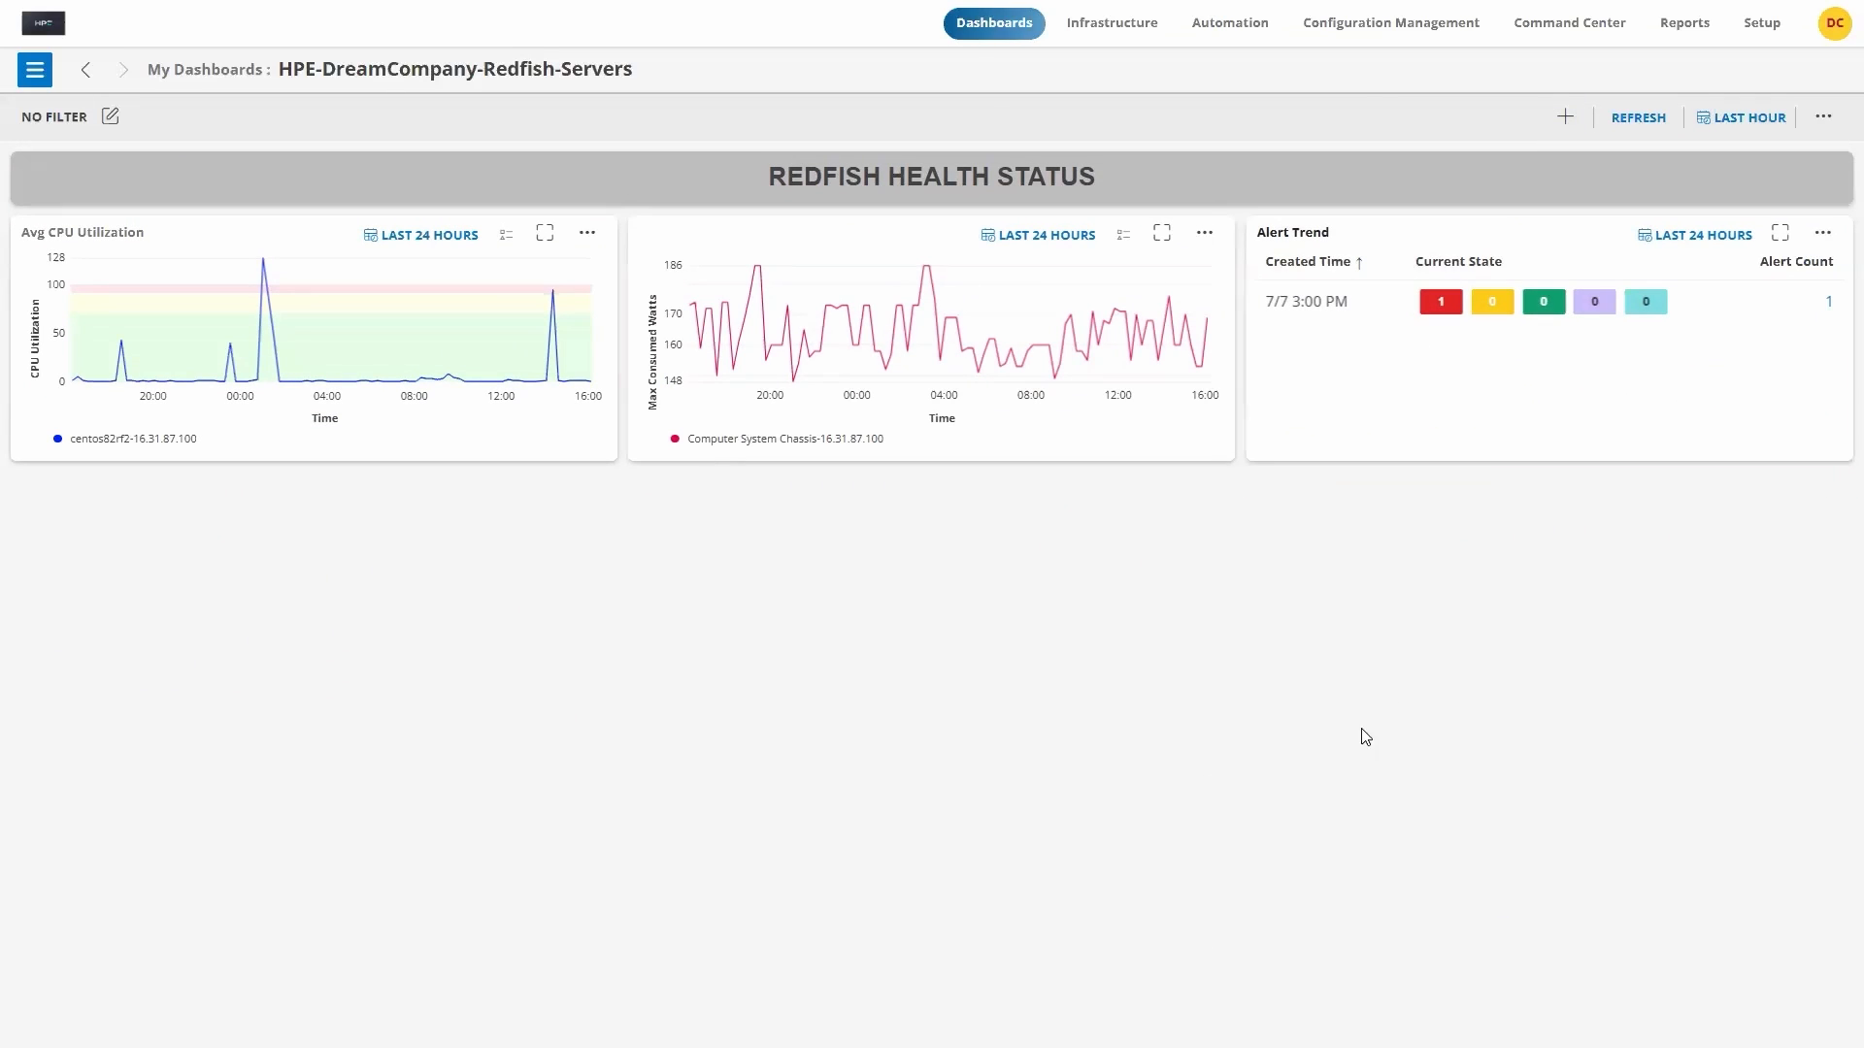
Step: Add the predefined Device Availability resource tile and place it at full width below the row of three tiles
left_click(1567, 118)
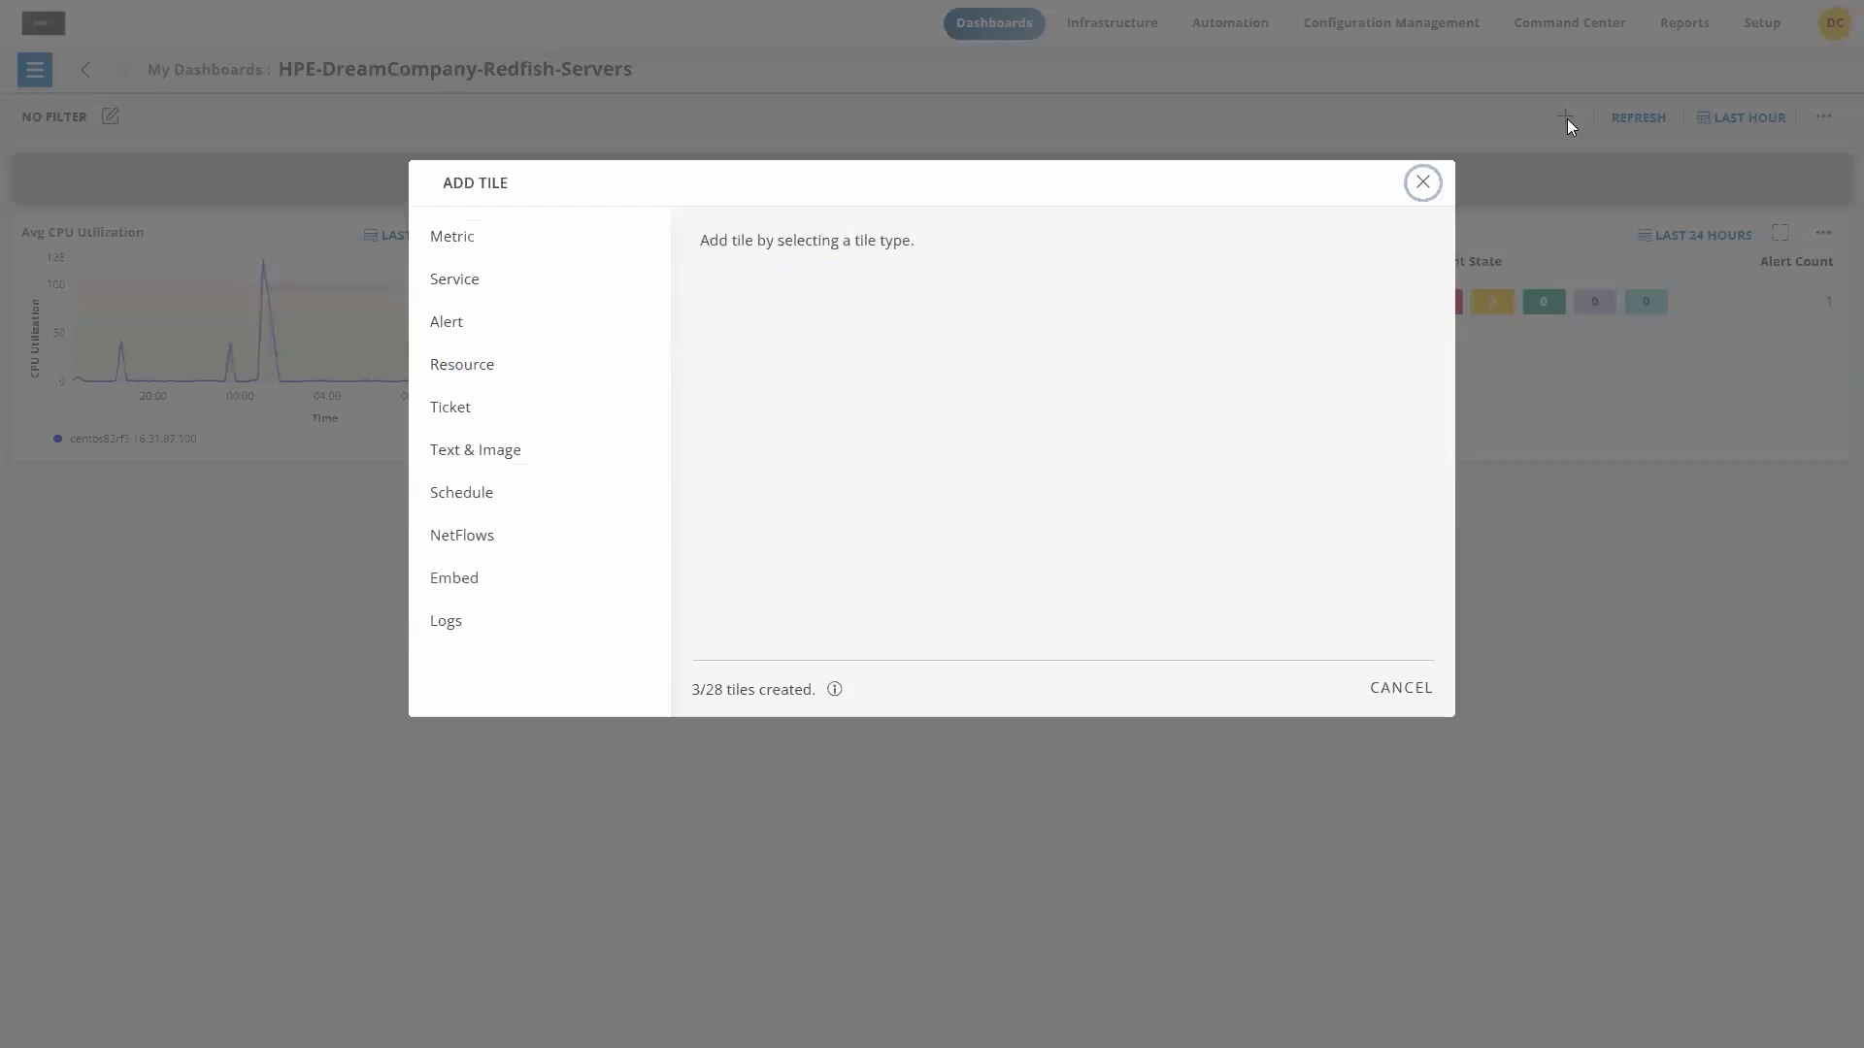
left_click(497, 364)
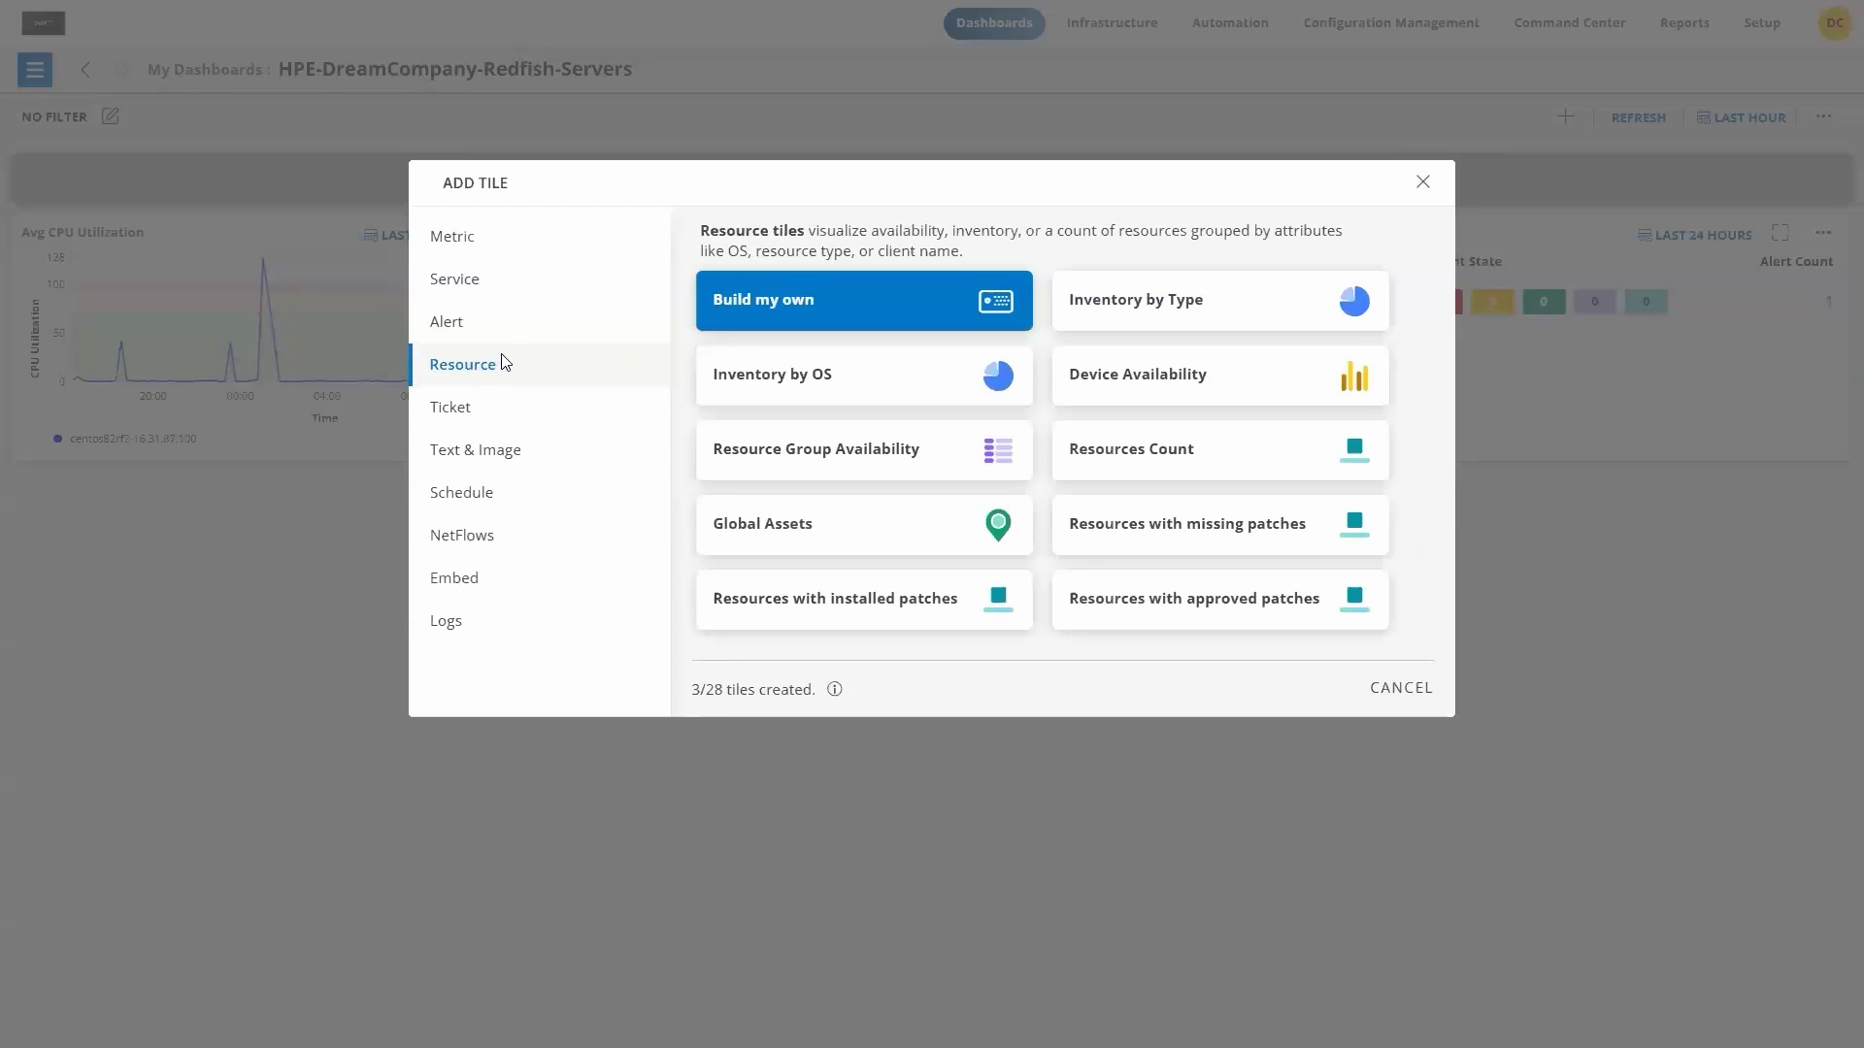
left_click(1199, 383)
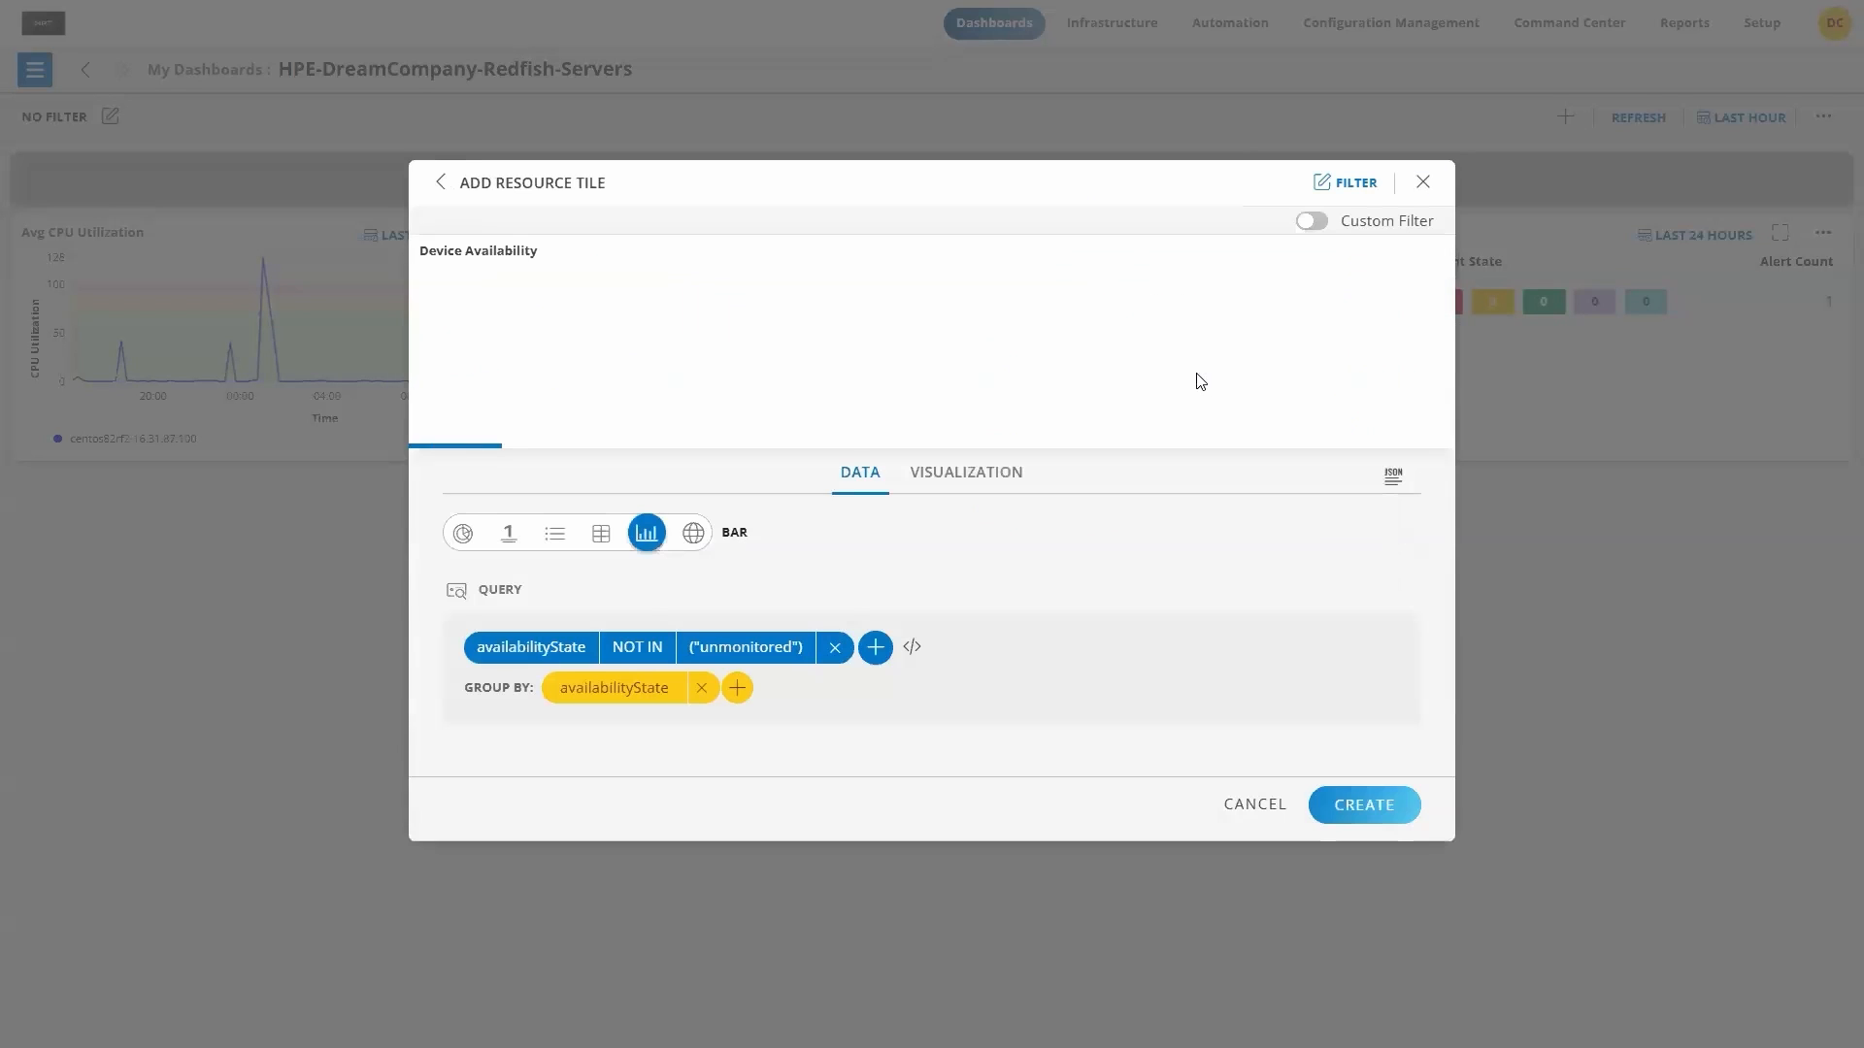
left_click(1362, 804)
left_click_drag(1183, 242, 1269, 479)
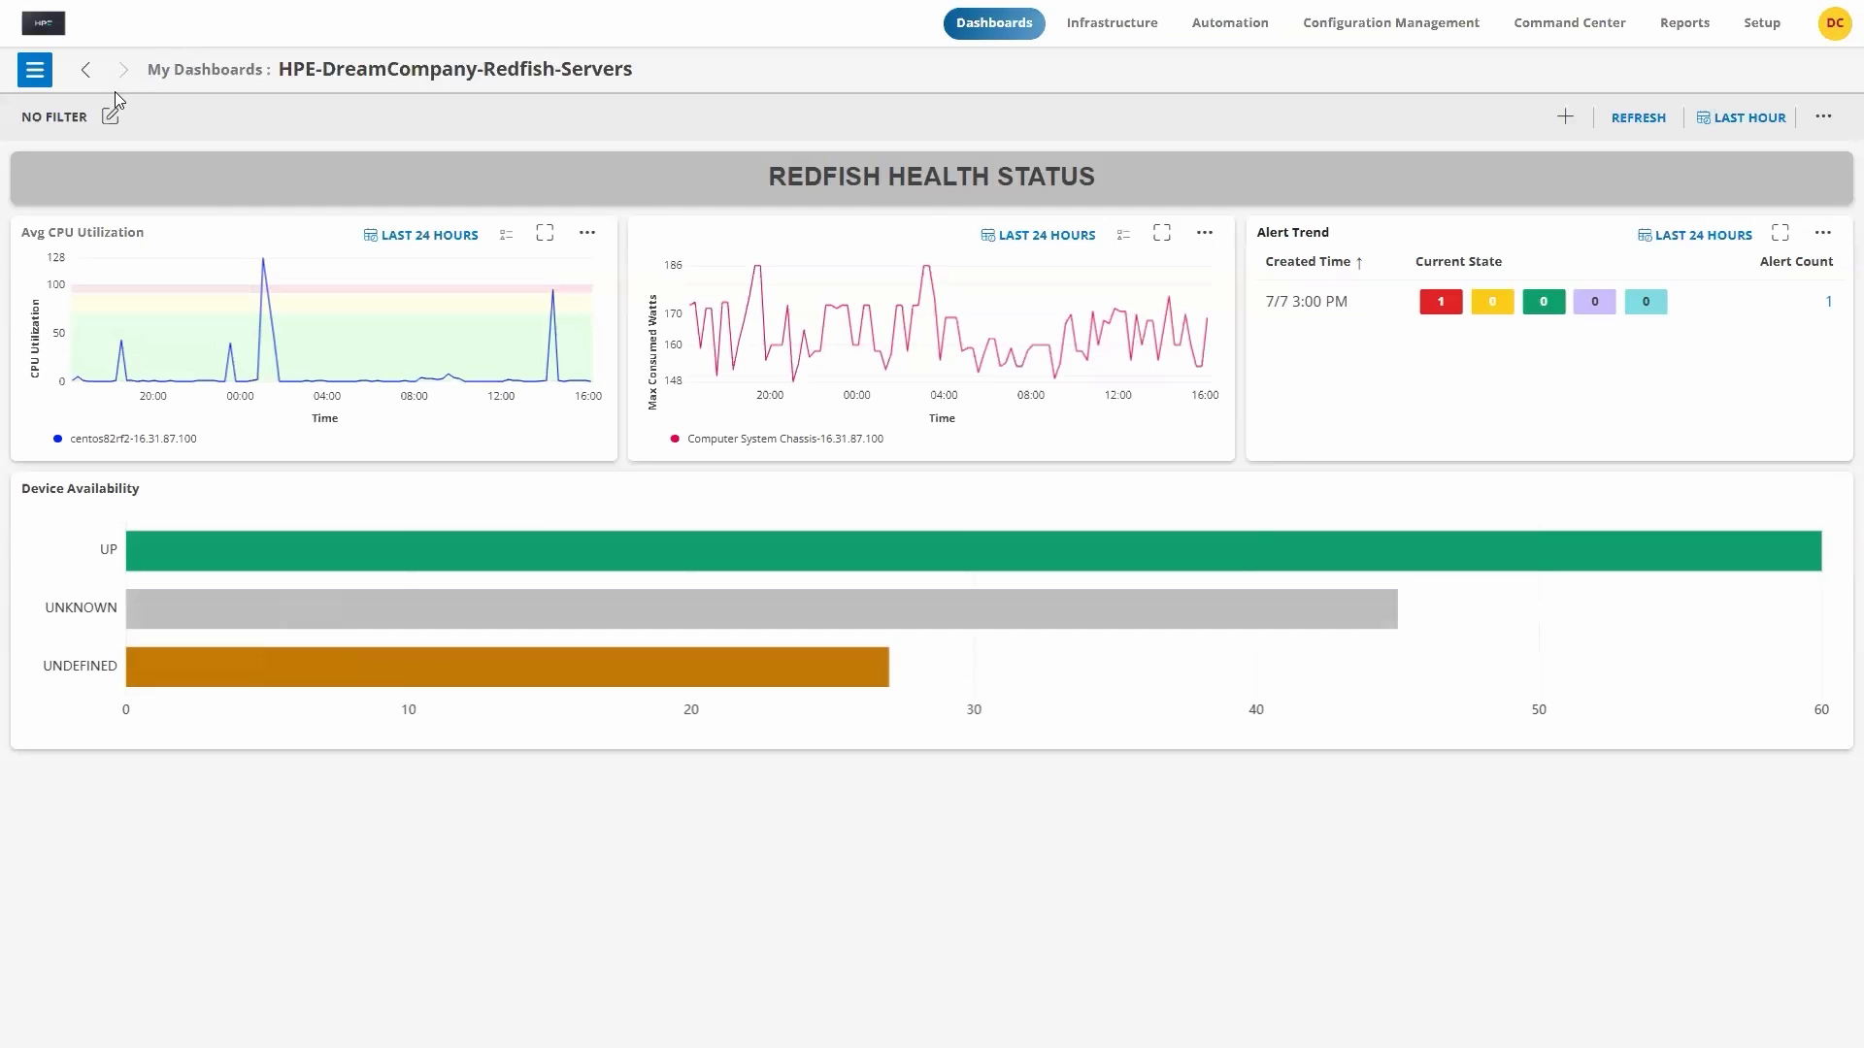
Step: Import the dashboard file HPE DreamCompany-Redfish-Detailed.json from Downloads into the My Dashboards collection
left_click(35, 76)
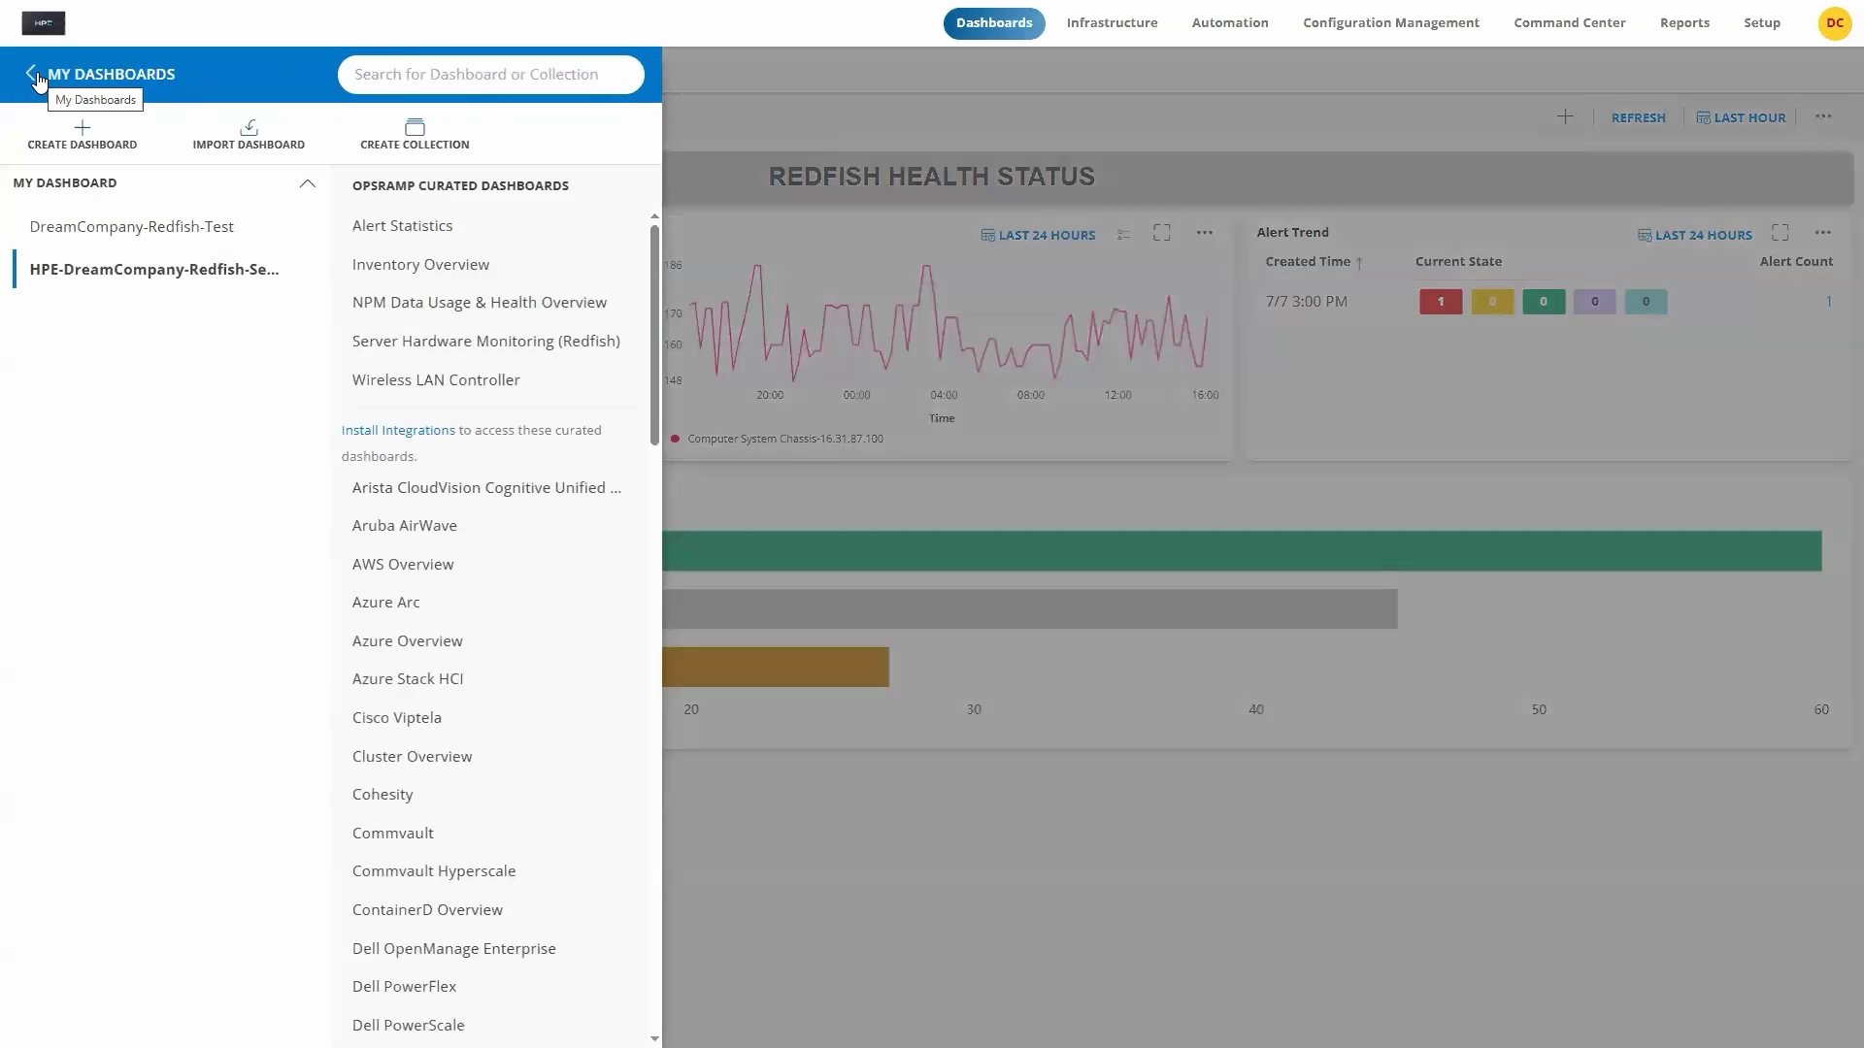
left_click(247, 148)
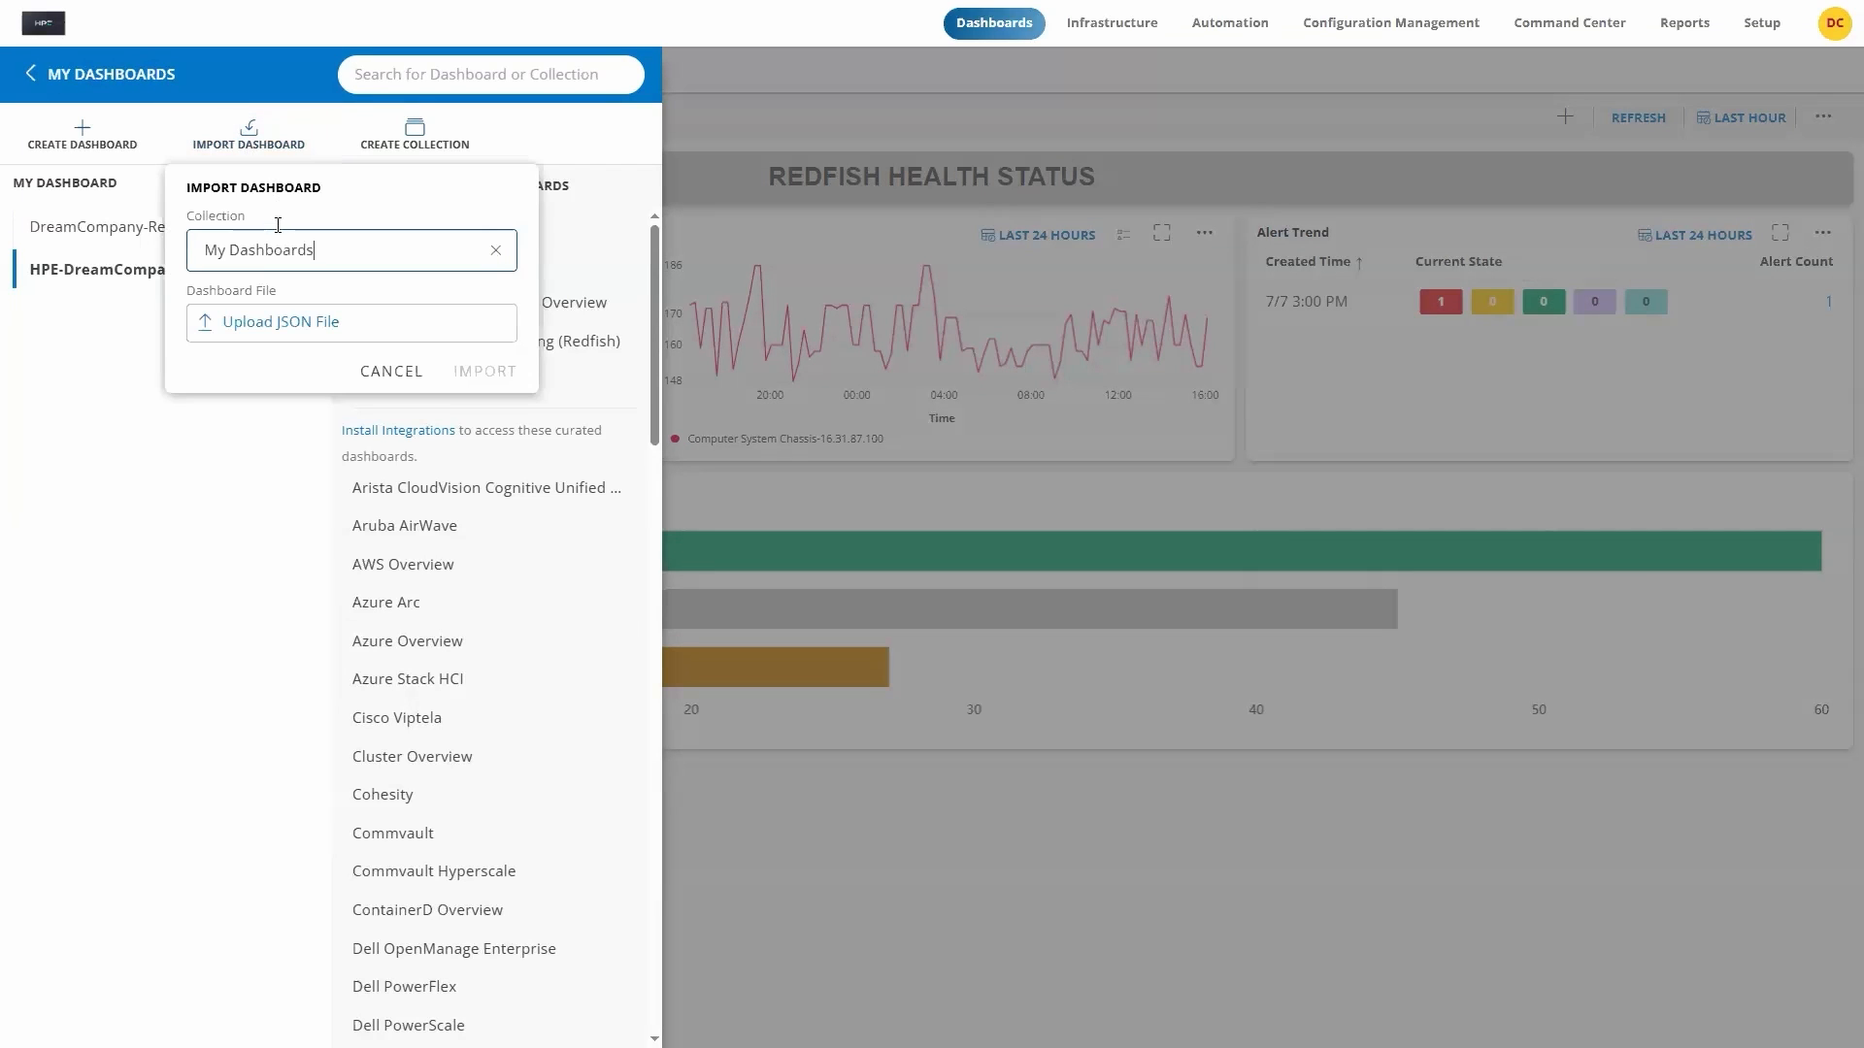
left_click(294, 324)
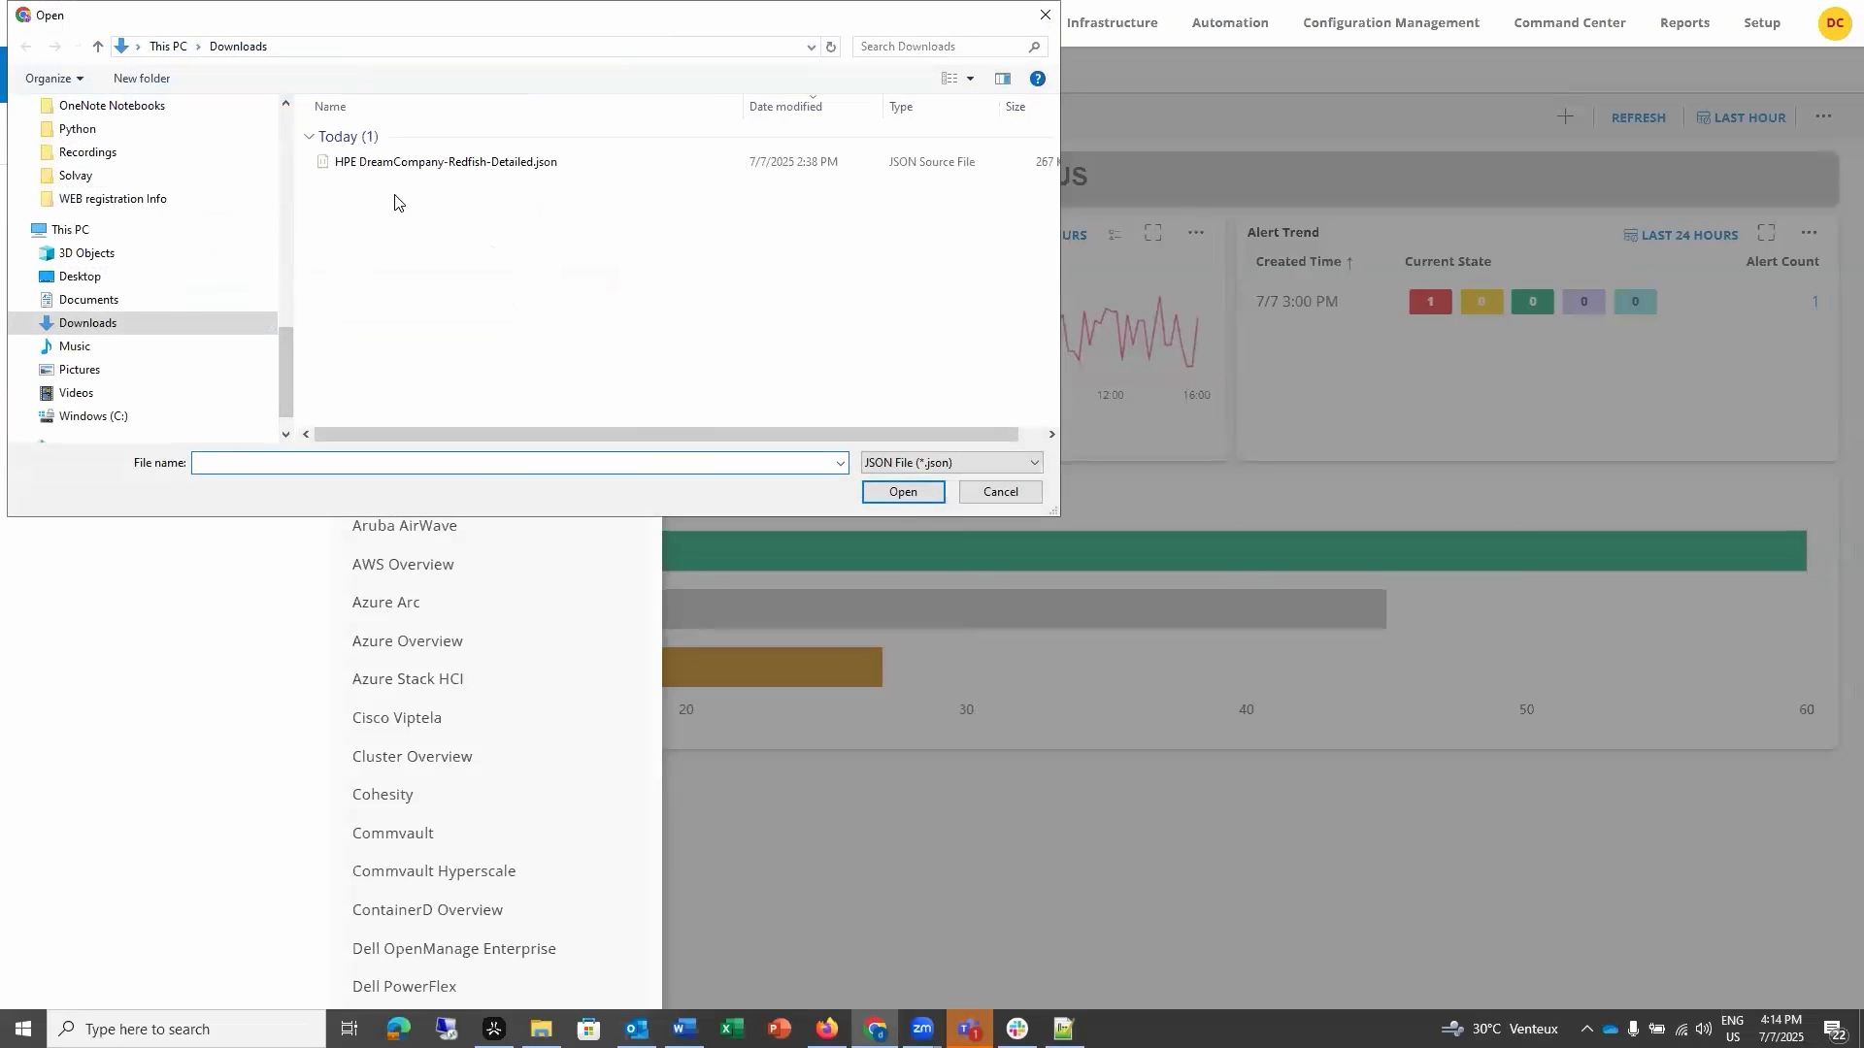
left_click(401, 173)
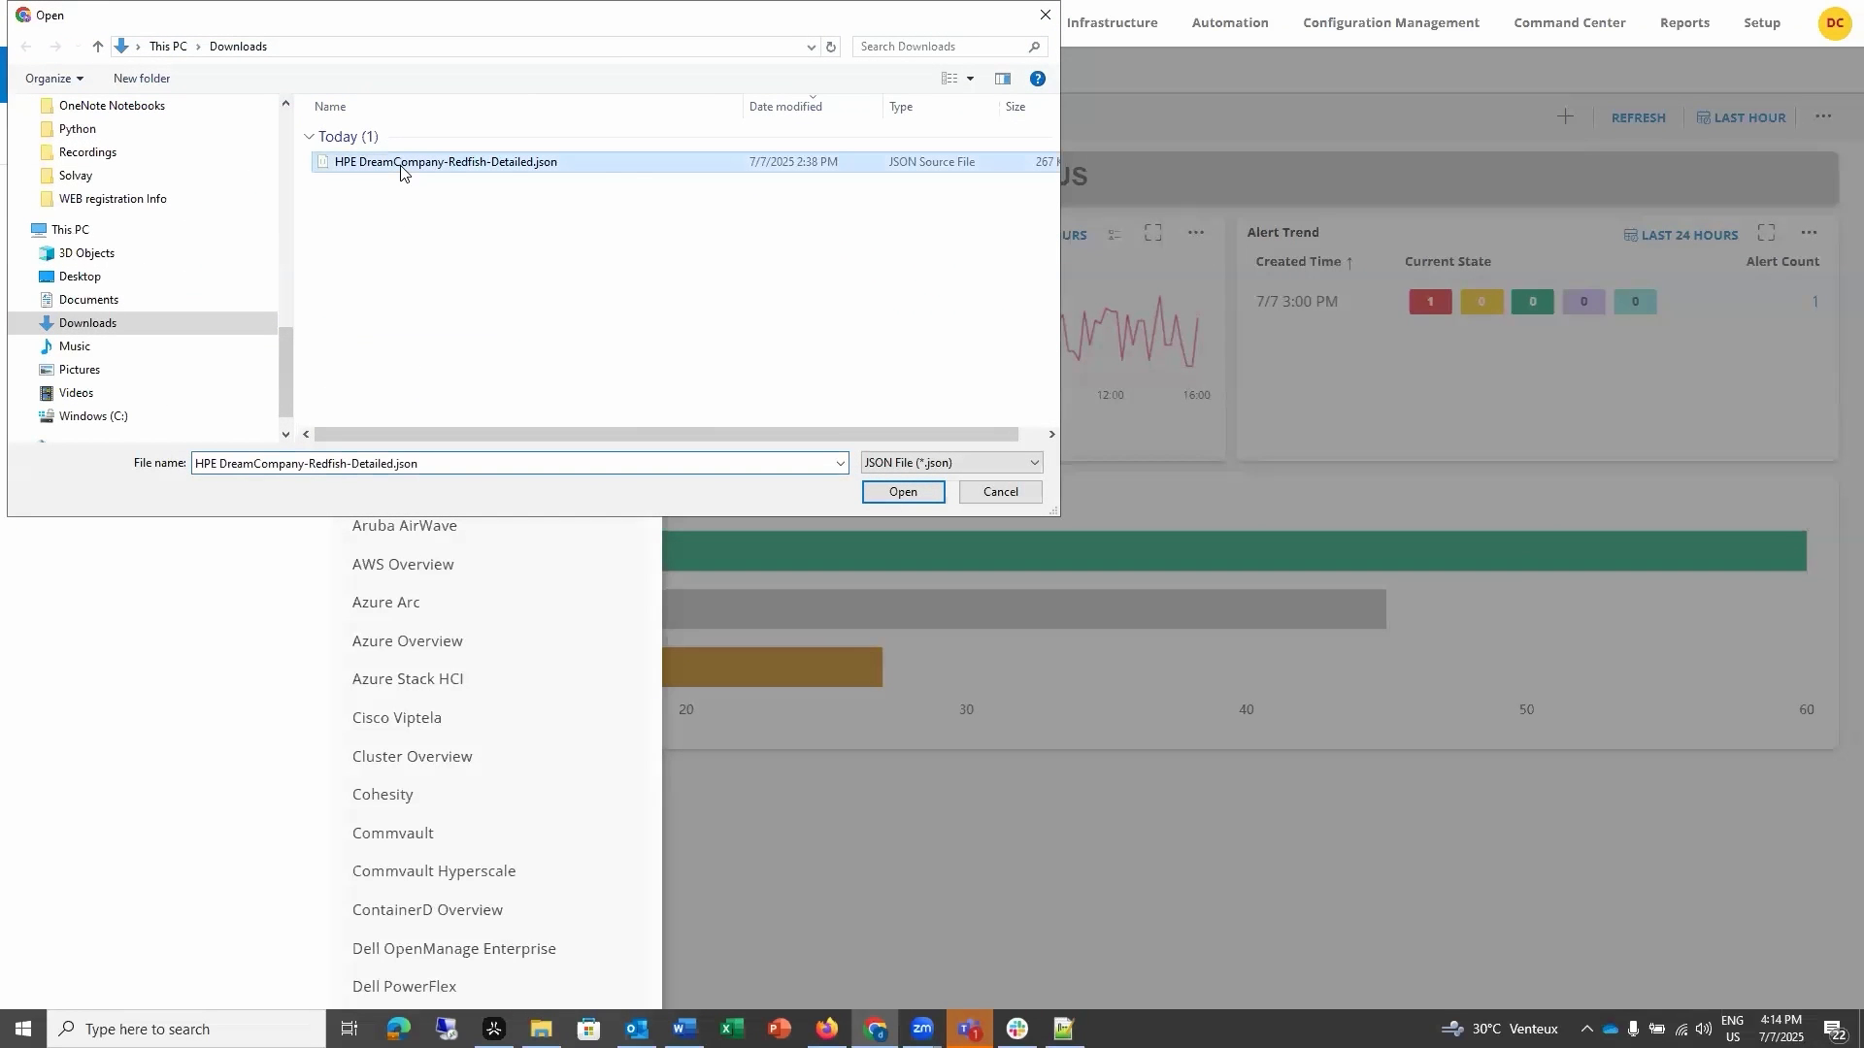
left_click(893, 497)
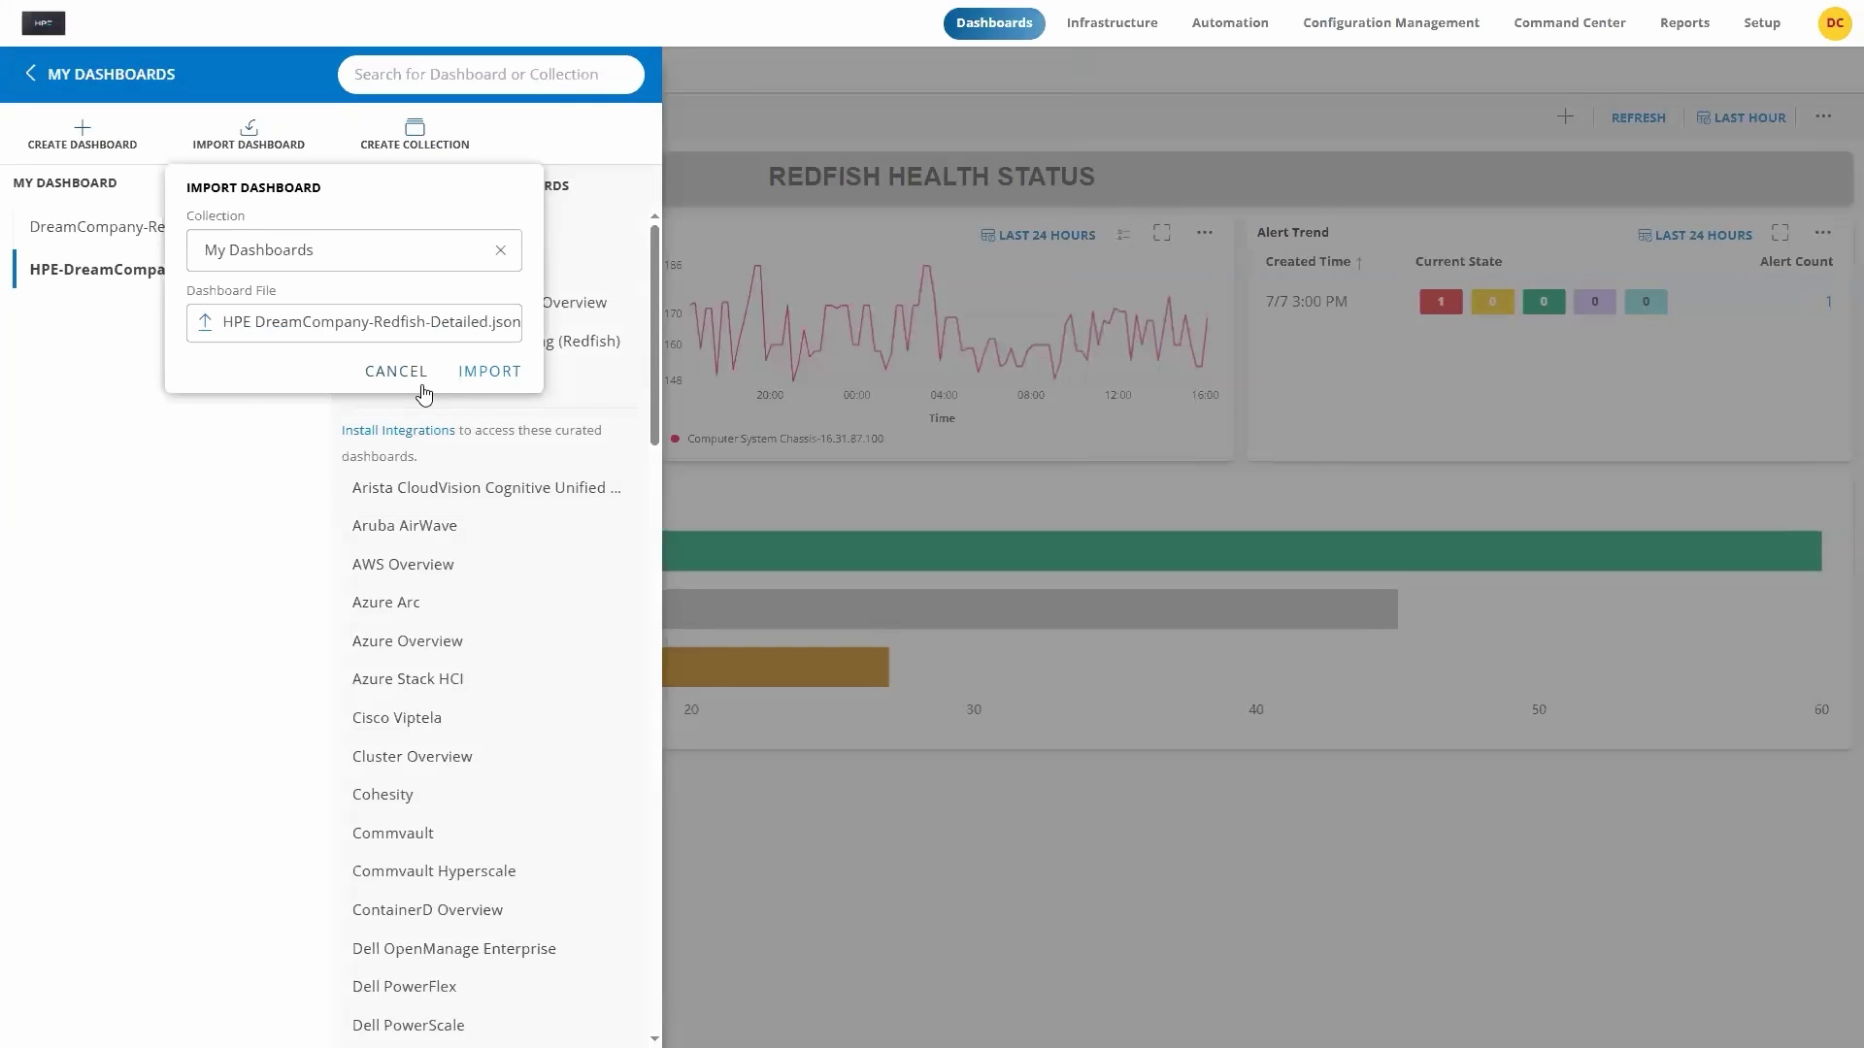
left_click(479, 374)
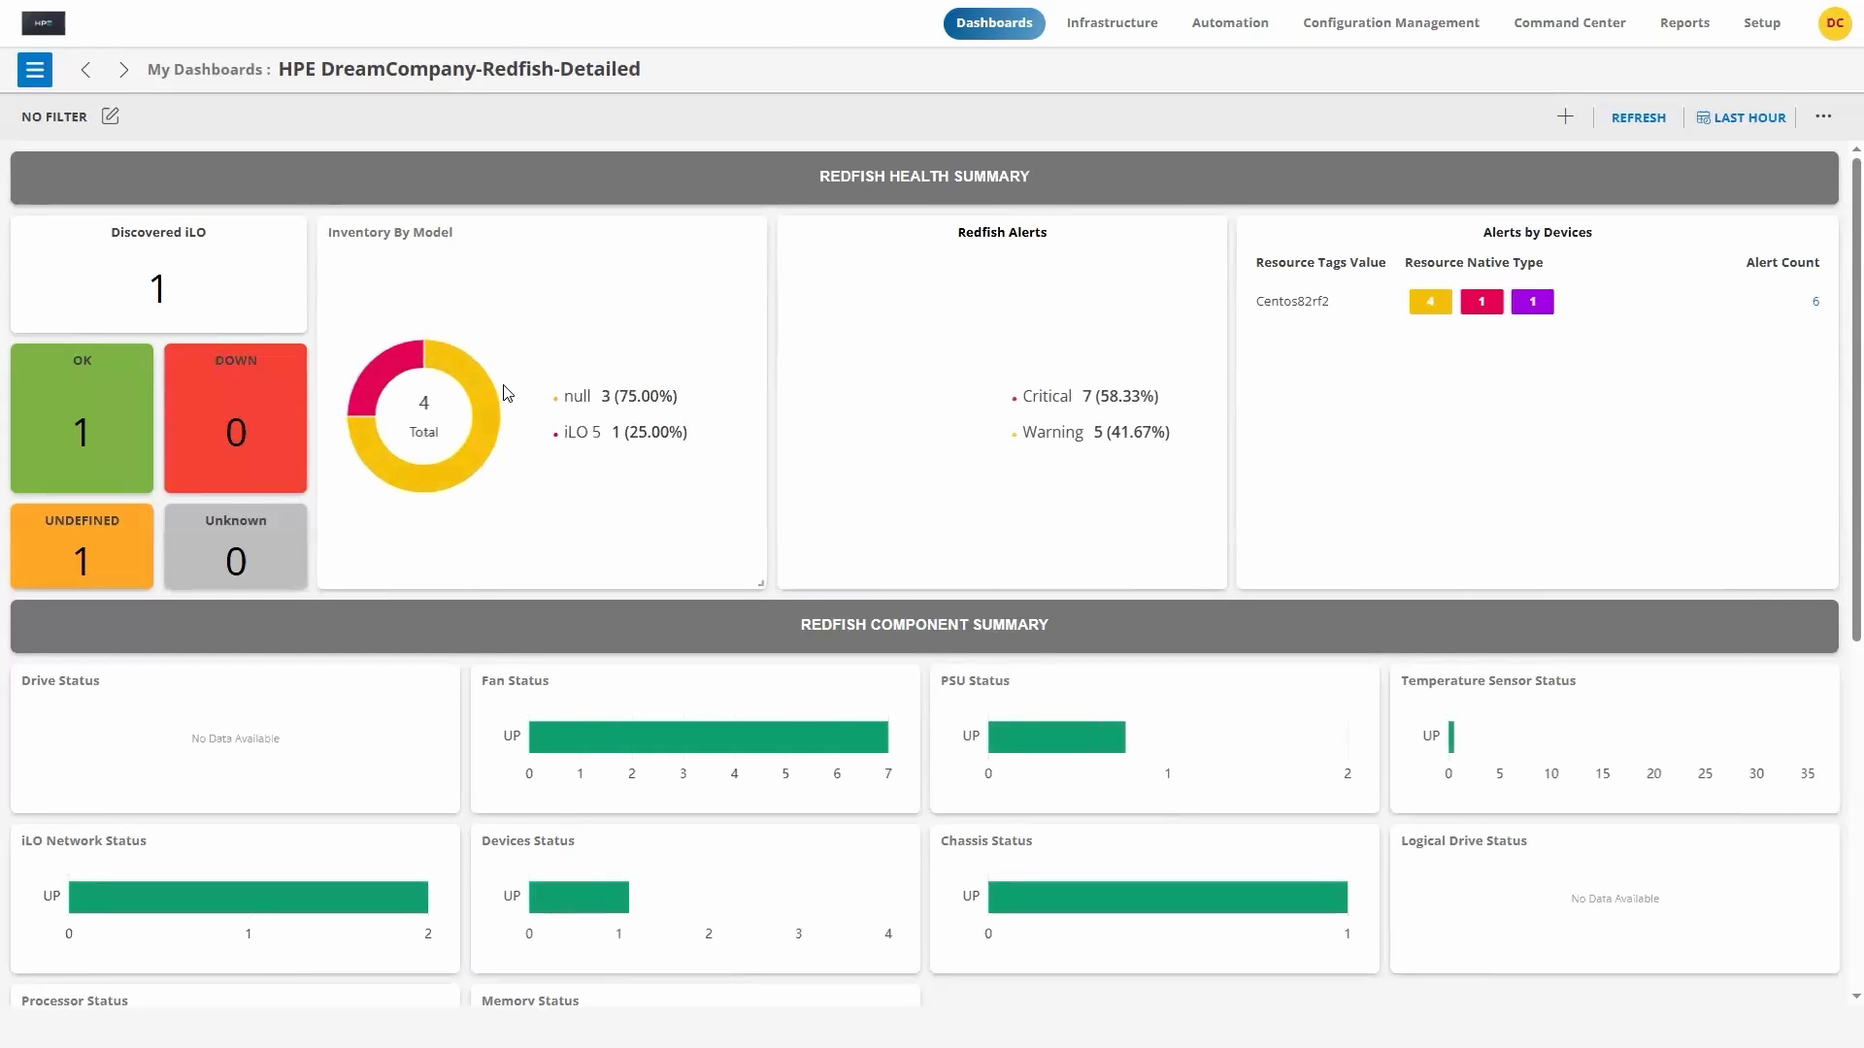
Step: Review the imported dashboard's health summary, component status and average power, CPU and memory bus utilization tiles
scroll(923, 706, "down", 6)
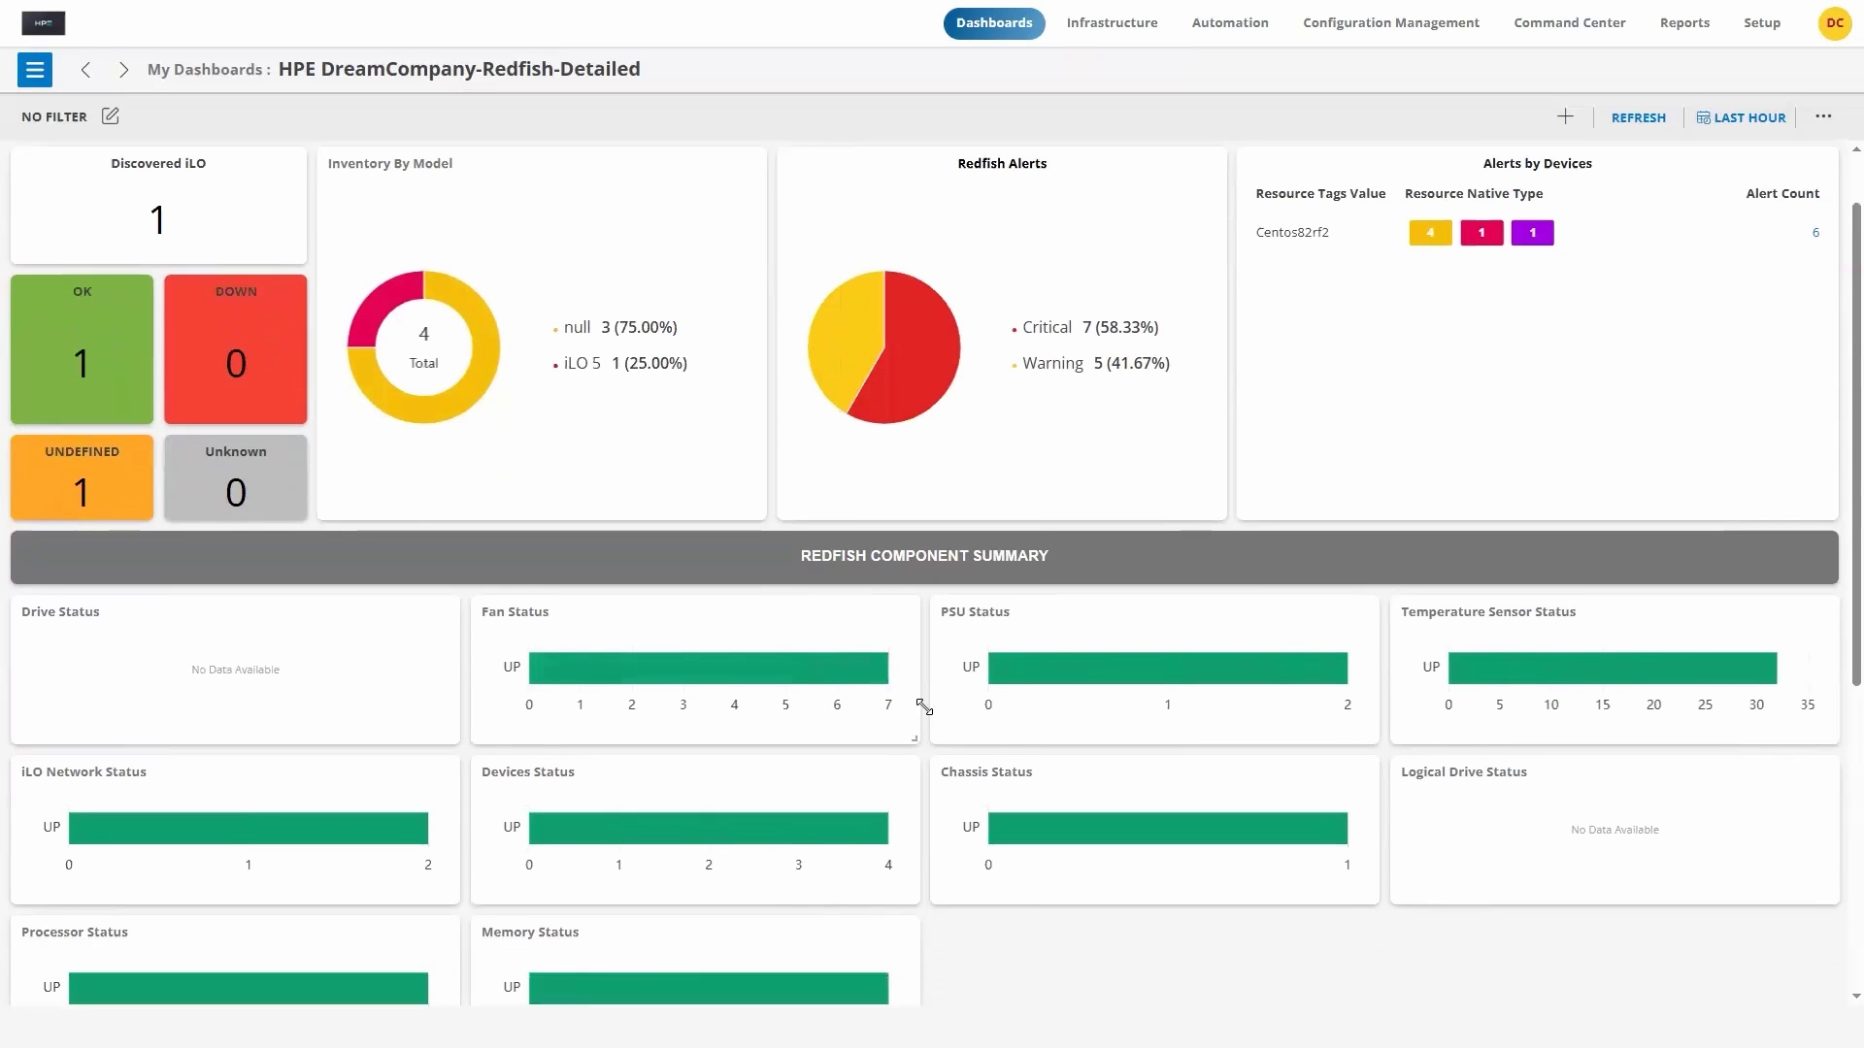
scroll(1044, 657, "down", 1)
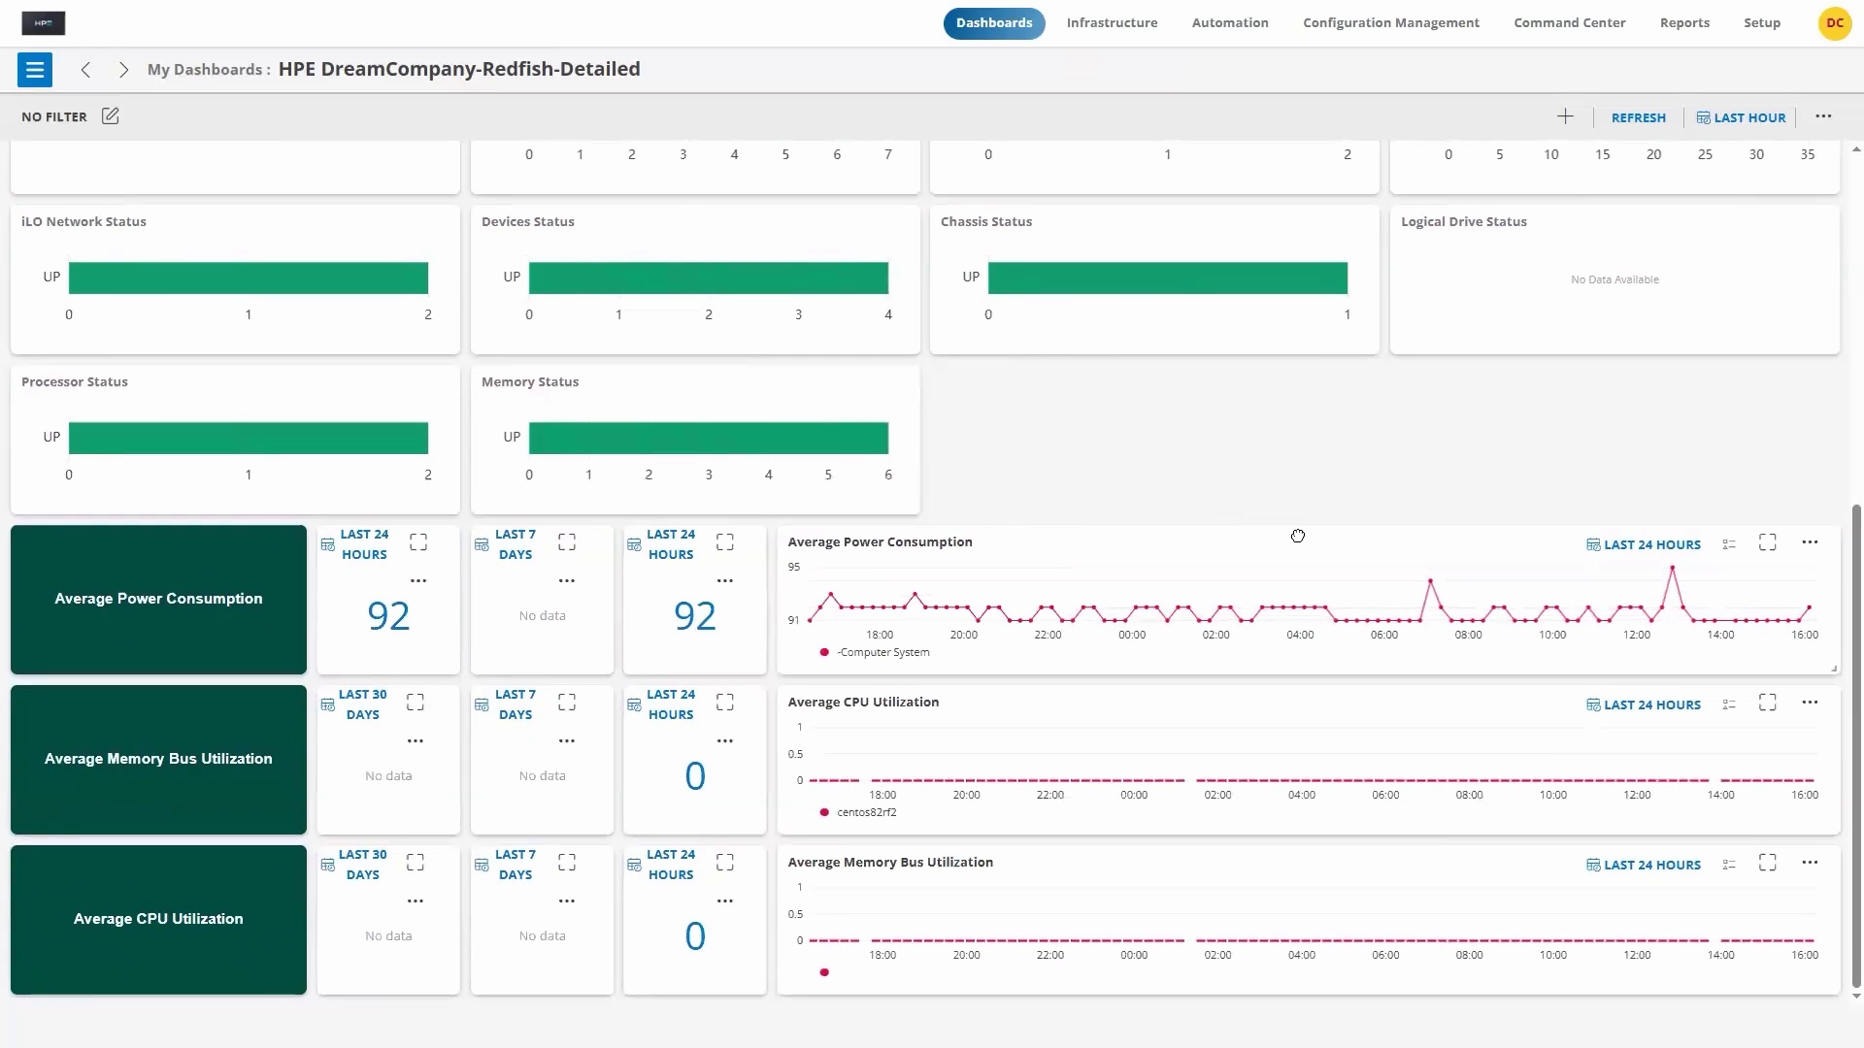
scroll(1742, 466, "up", 7)
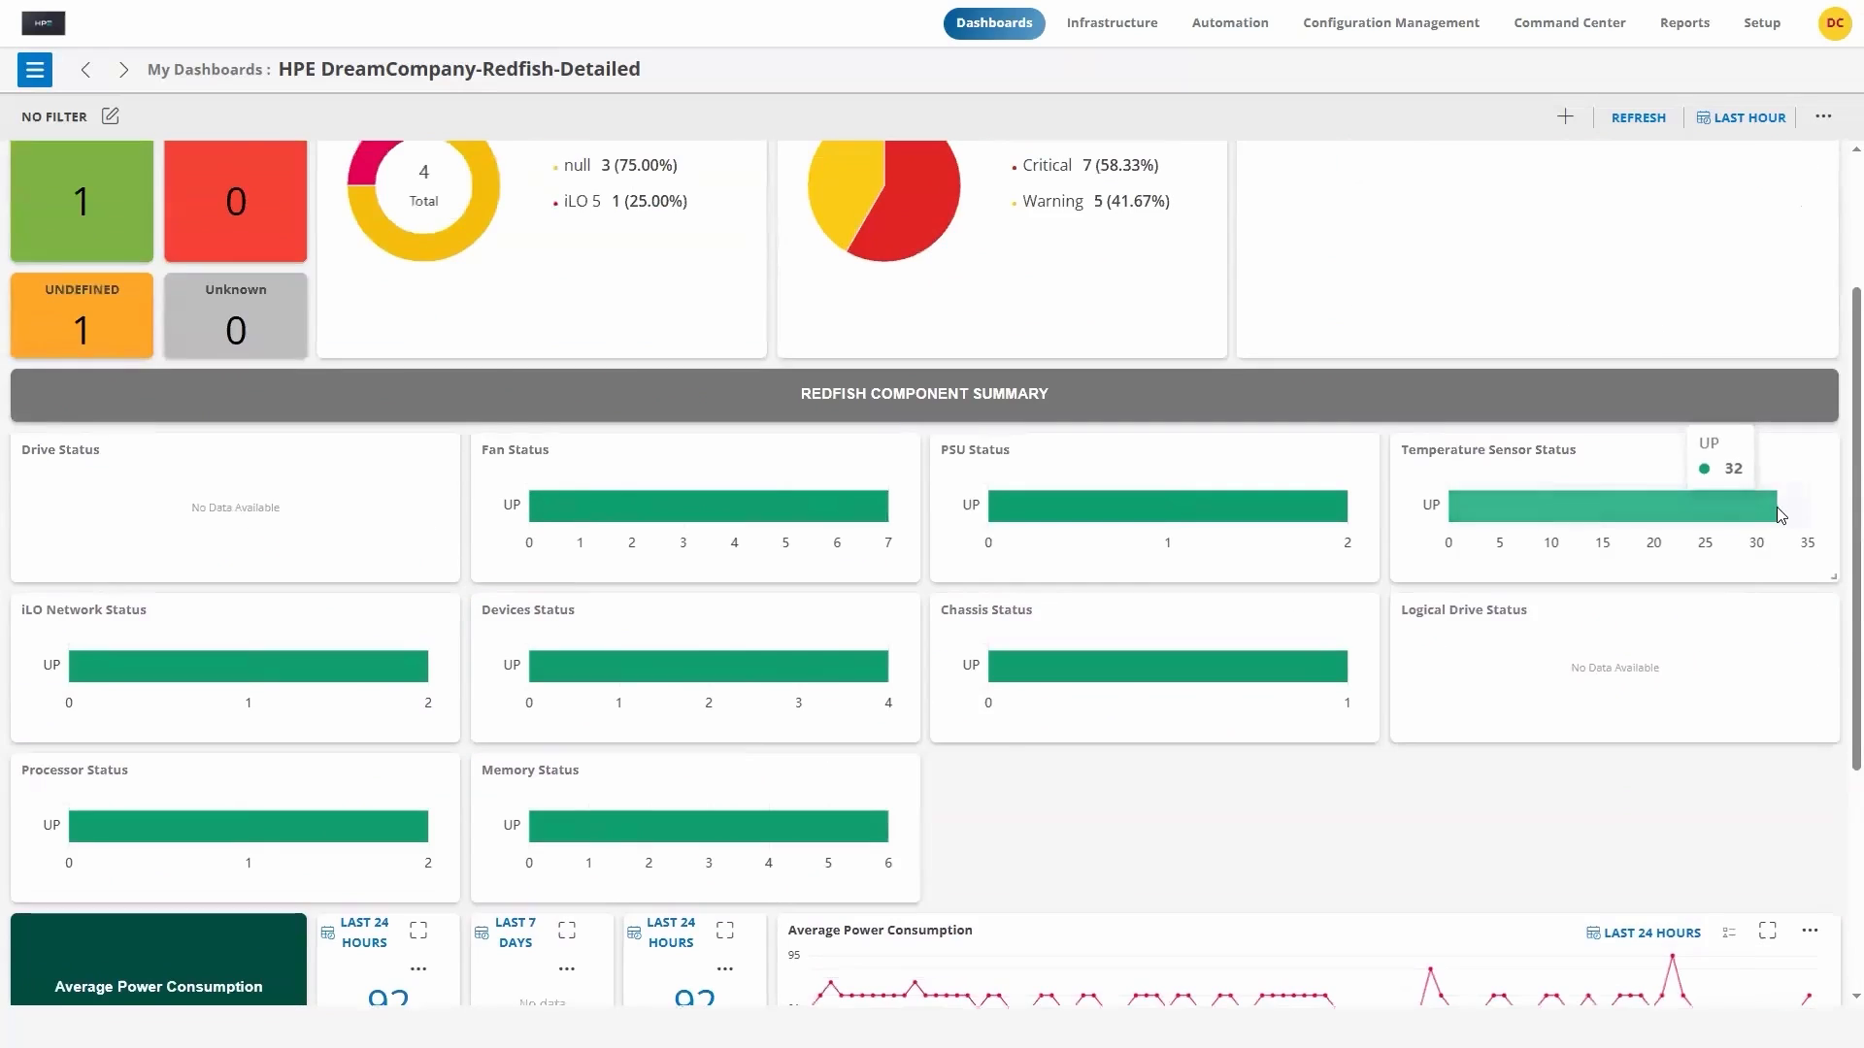